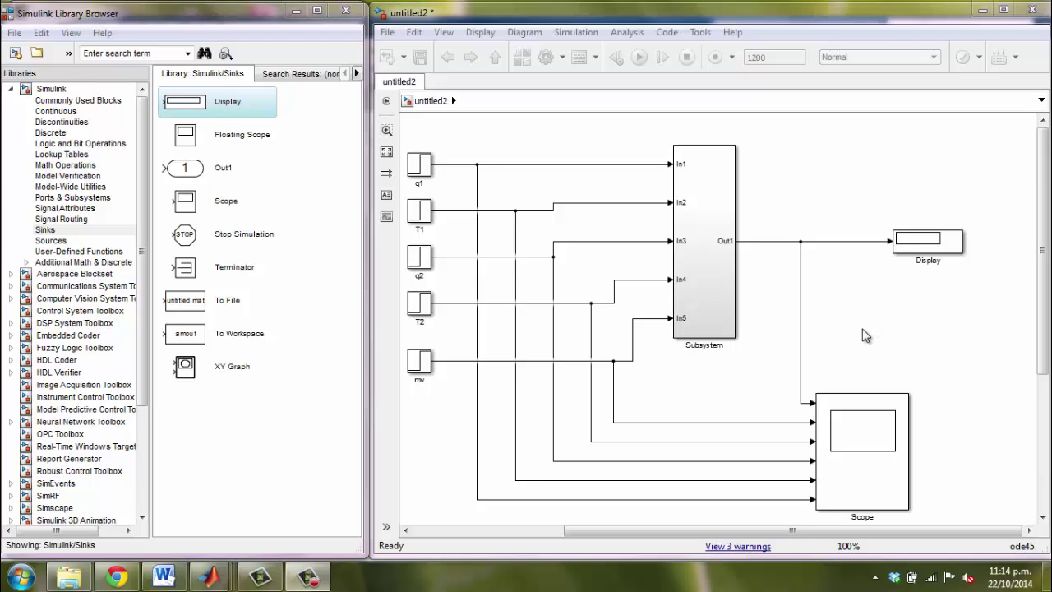
Step: Delete the Display block and both signal lines leaving the Subsystem's Out1 port
{"action": "left_click", "coordinate": [894, 249]}
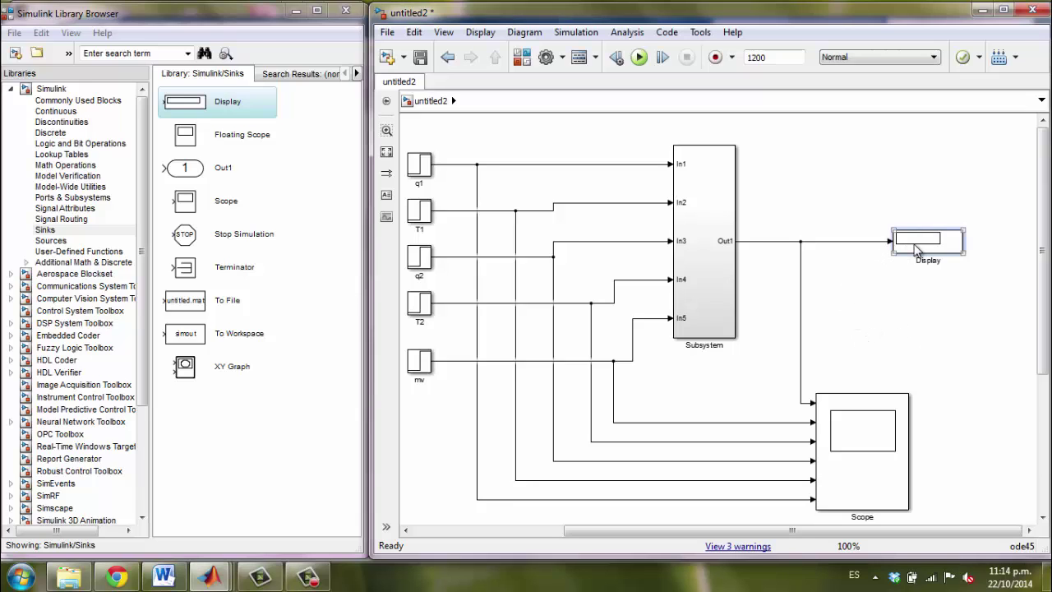
{"action": "key", "text": "Delete"}
{"action": "left_click", "coordinate": [801, 325]}
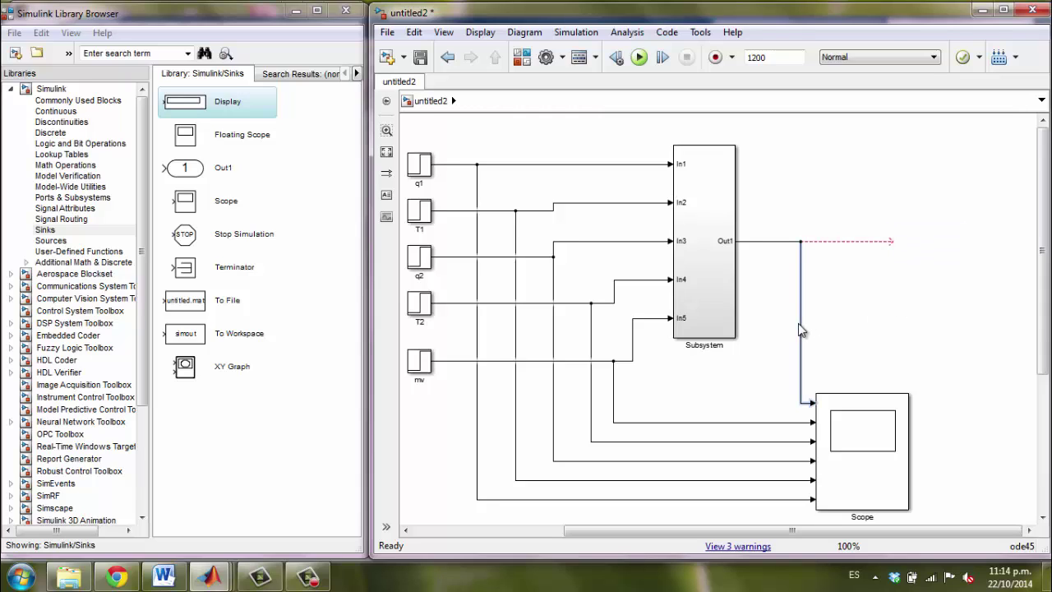
{"action": "key", "text": "Delete"}
{"action": "left_click", "coordinate": [857, 241]}
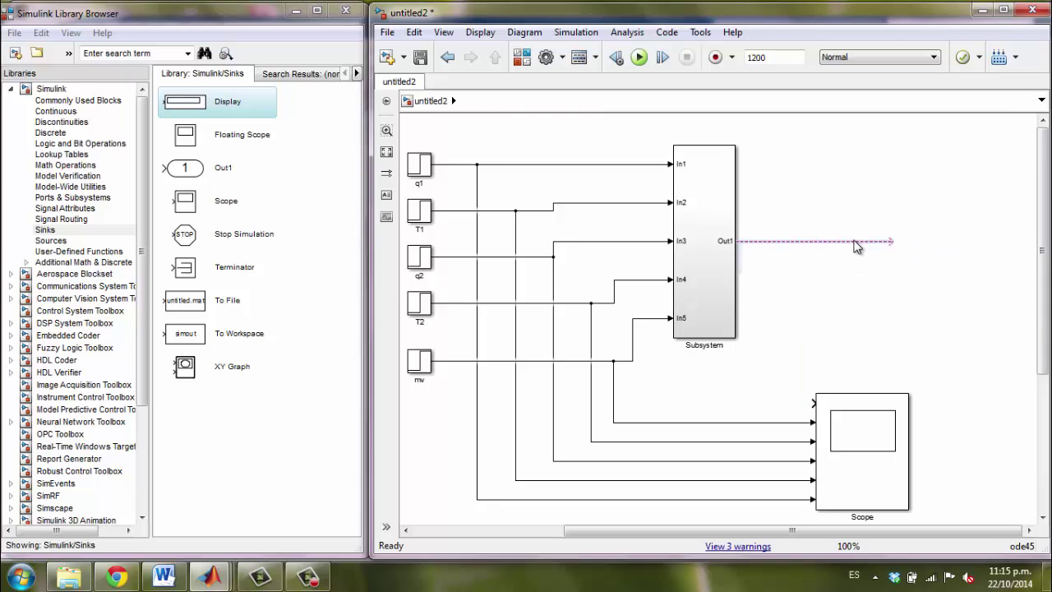
{"action": "key", "text": "Delete"}
Step: Check the step time, initial value and final value of the q1 and T1 source blocks
{"action": "left_click", "coordinate": [423, 174]}
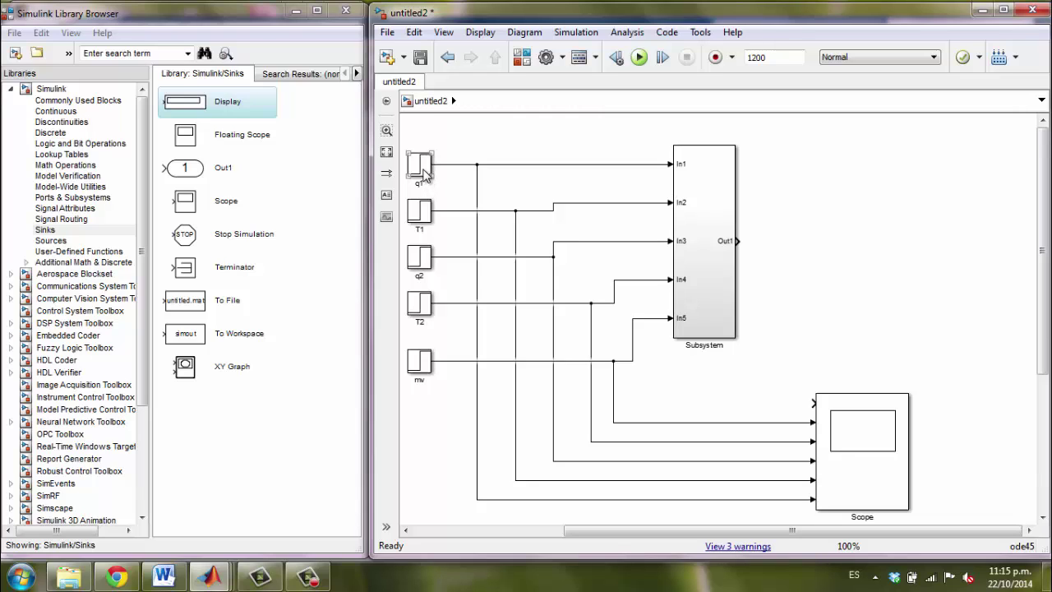
{"action": "double_click", "coordinate": [423, 169]}
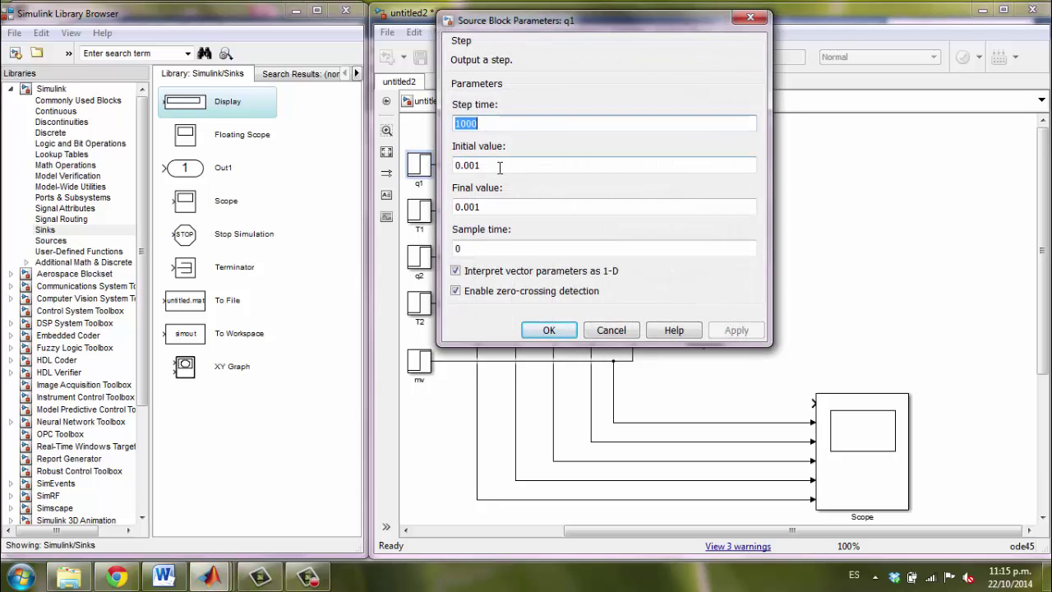
{"action": "key", "text": "Tab"}
{"action": "key", "text": "Tab"}
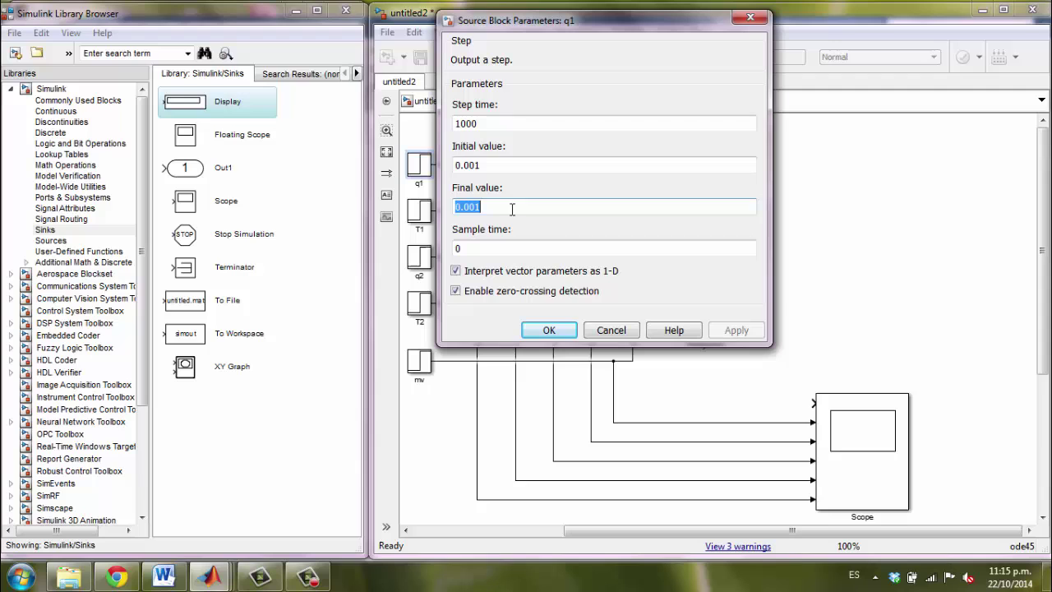
{"action": "left_click", "coordinate": [572, 336]}
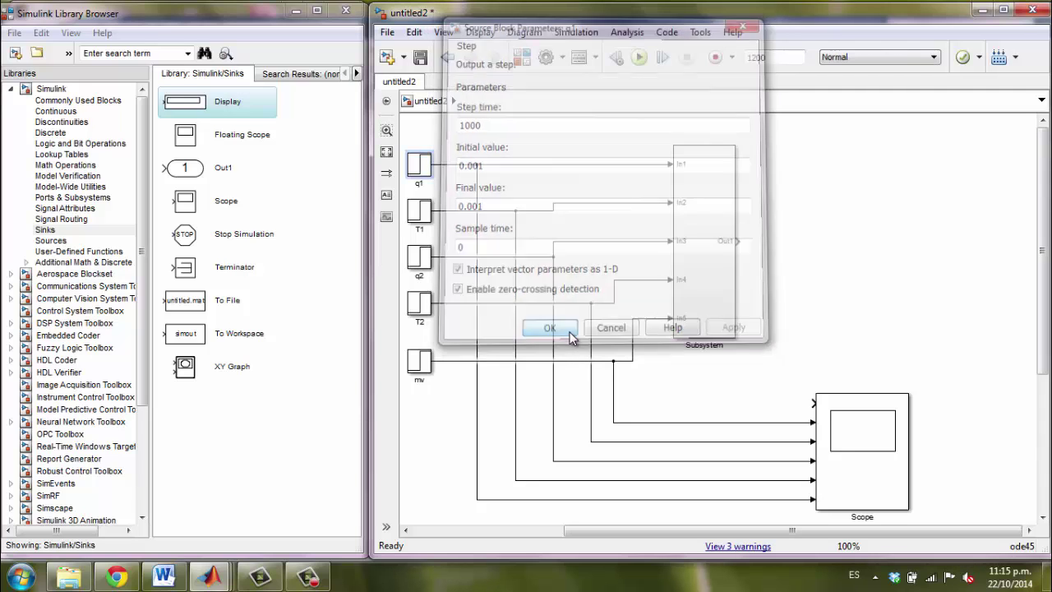
{"action": "double_click", "coordinate": [427, 215]}
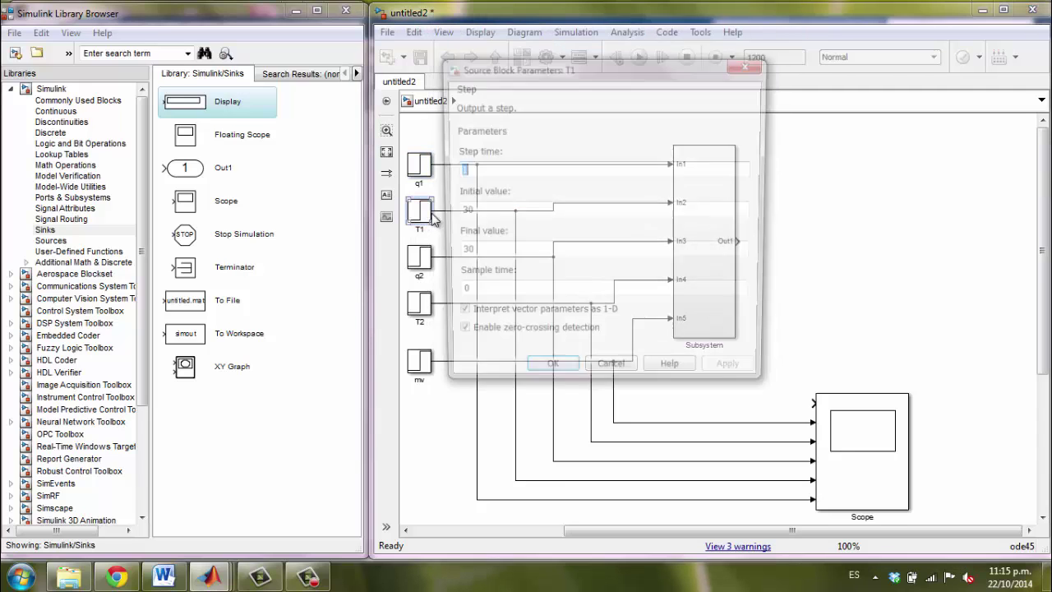
{"action": "left_click", "coordinate": [549, 376]}
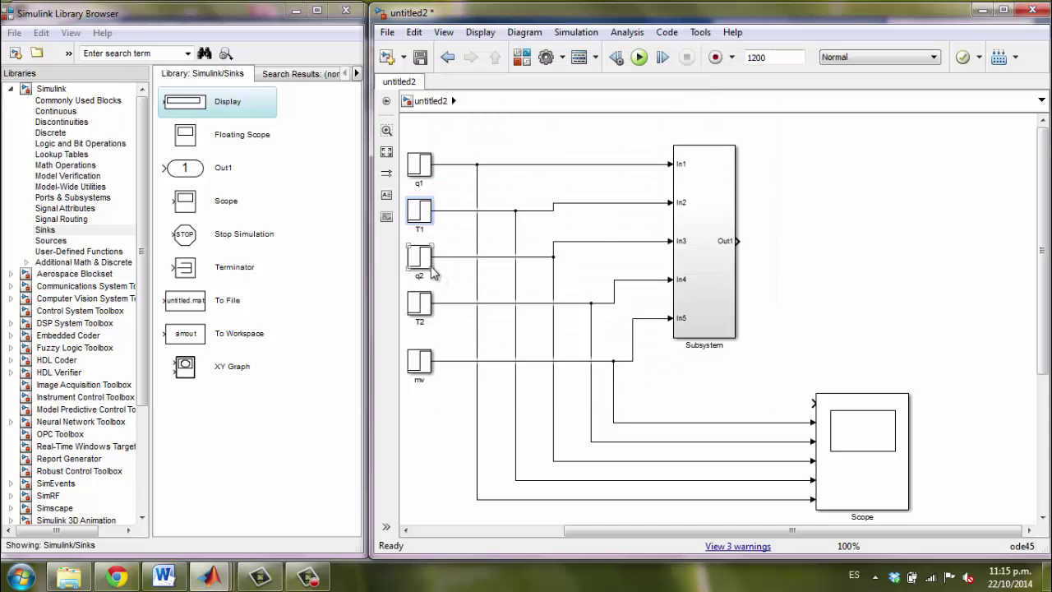
Step: Check the step time, initial value and final value of the q2, T2 and mv source blocks
{"action": "double_click", "coordinate": [419, 257]}
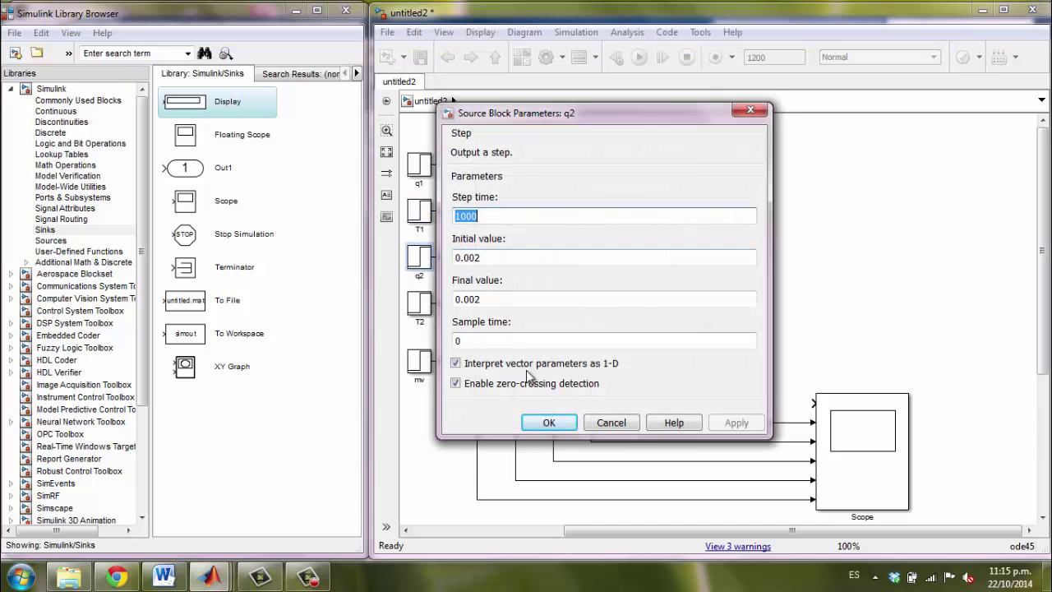
{"action": "left_click", "coordinate": [548, 424]}
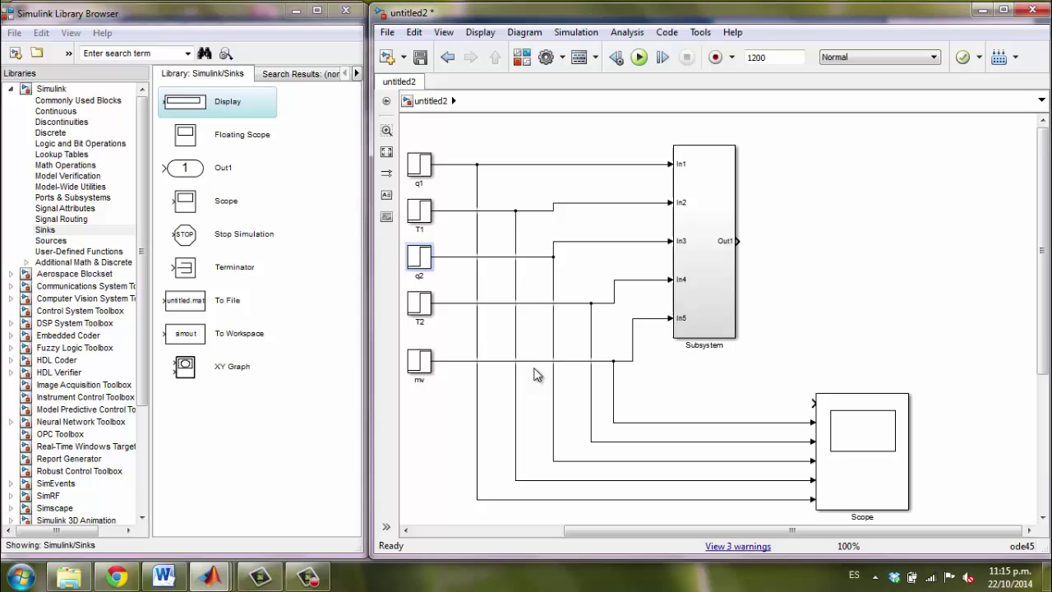
{"action": "left_click", "coordinate": [421, 306]}
{"action": "double_click", "coordinate": [421, 306]}
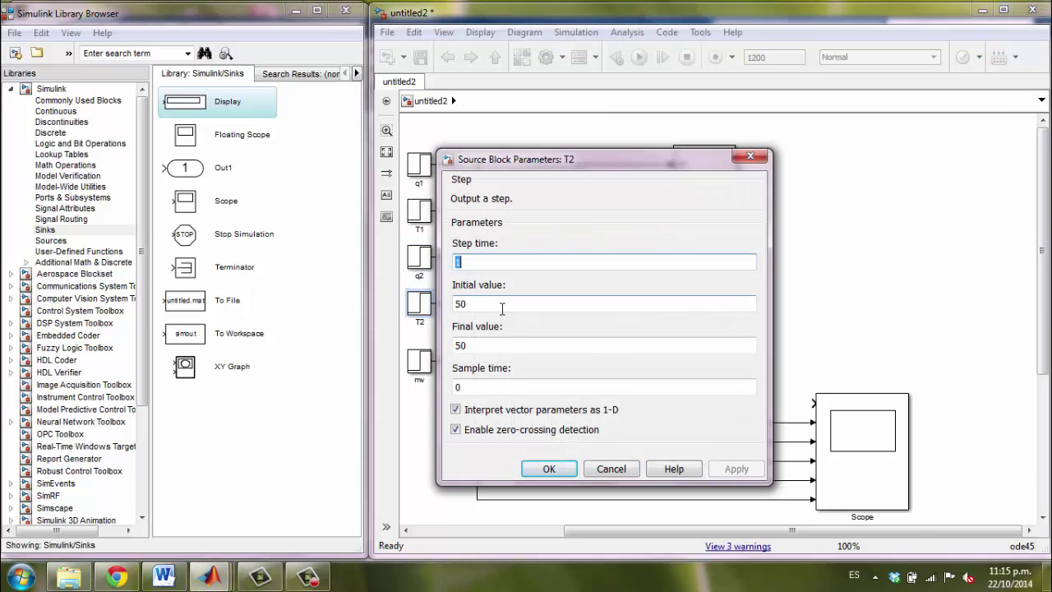
{"action": "left_click", "coordinate": [549, 468]}
{"action": "double_click", "coordinate": [420, 361]}
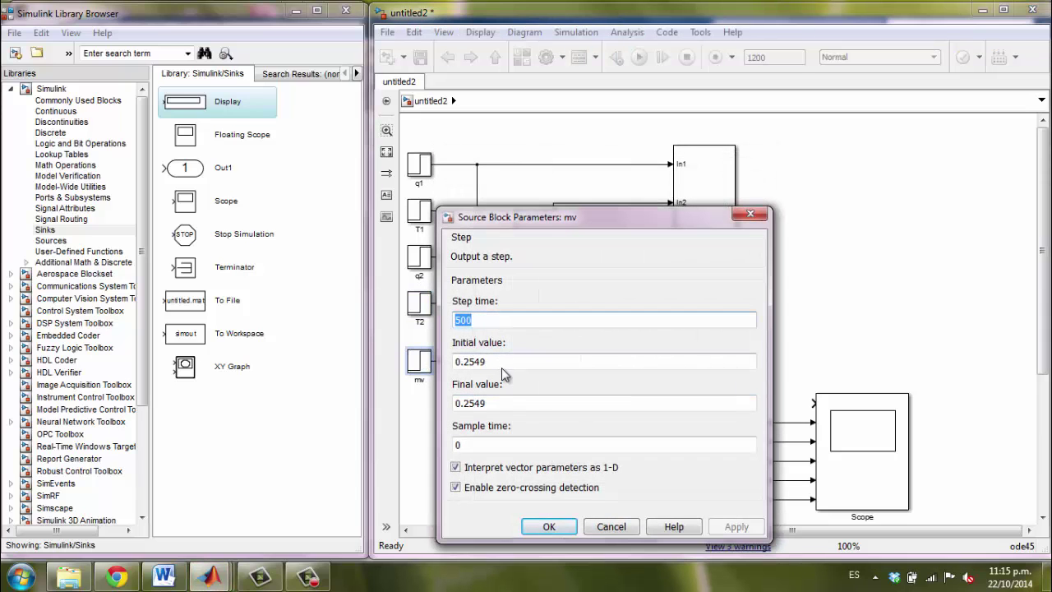
{"action": "left_click", "coordinate": [564, 519]}
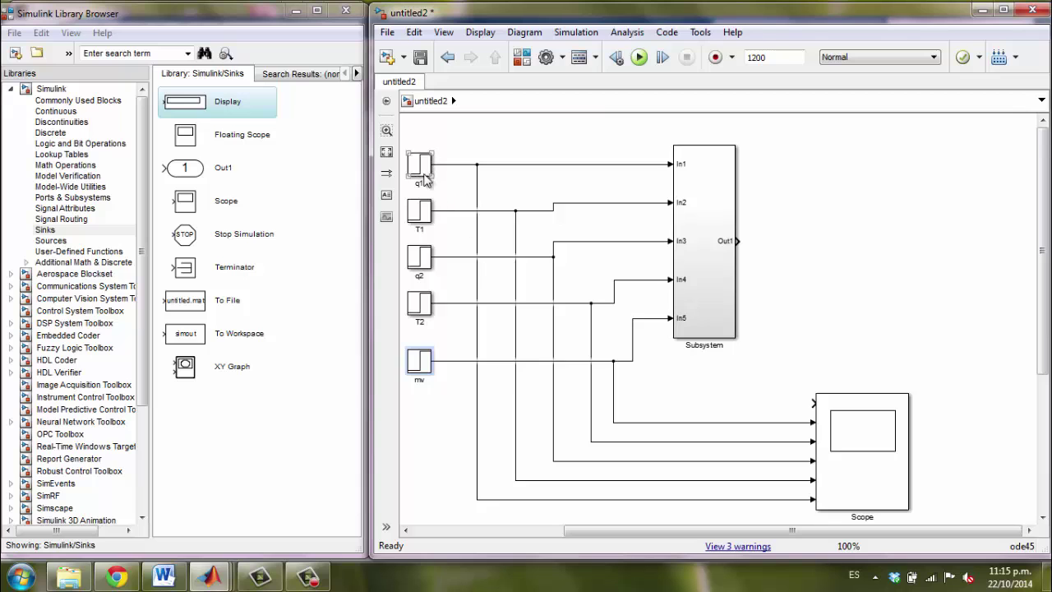
Step: Switch to the Word document and review the temperatures, constants and steam flow calculation
{"action": "left_click", "coordinate": [164, 576]}
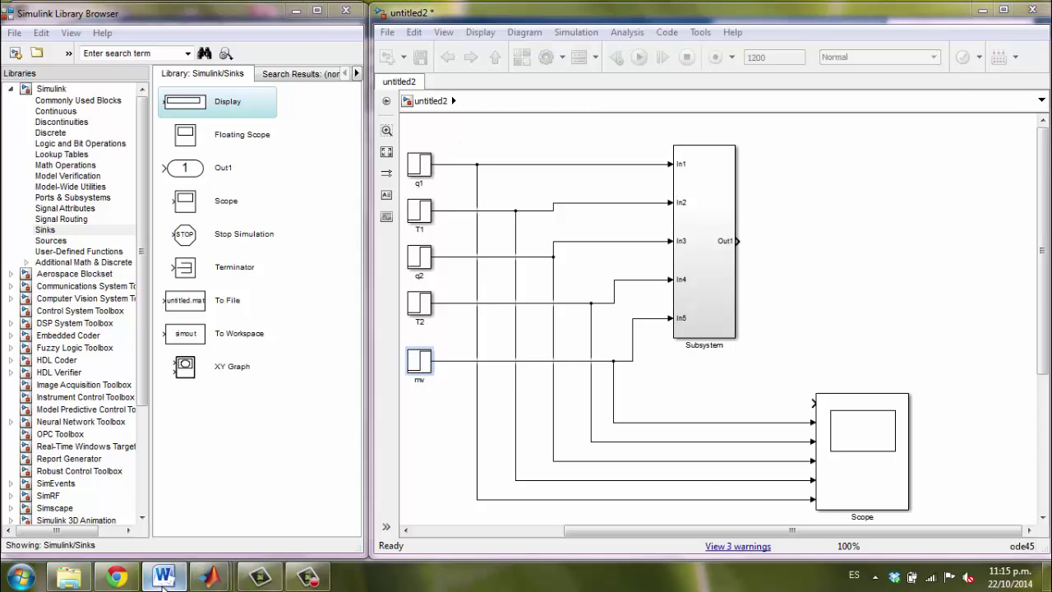
{"action": "scroll", "coordinate": [627, 284], "scroll_direction": "up", "scroll_amount": 15}
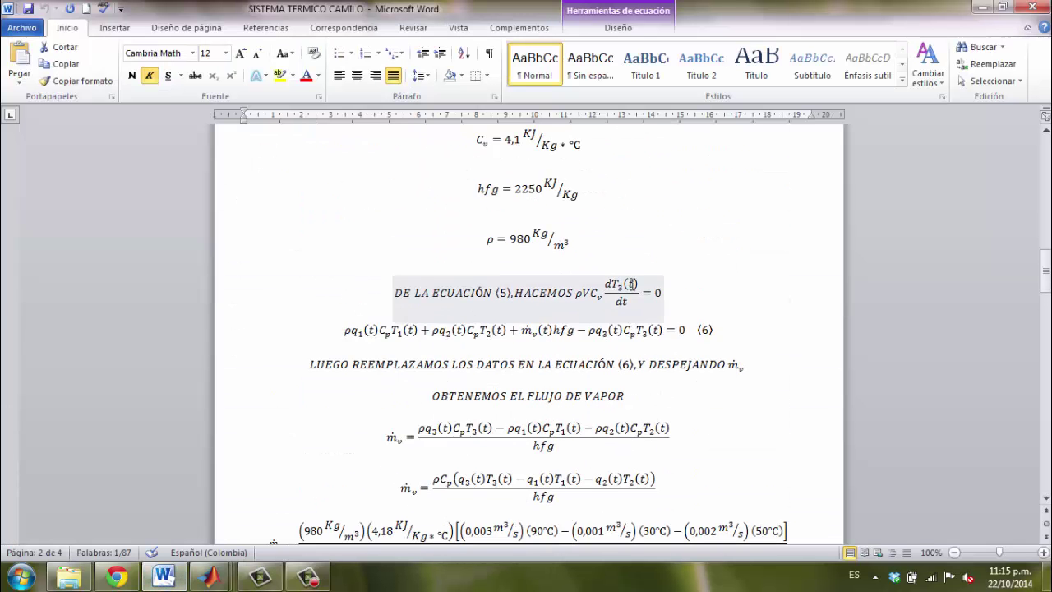
{"action": "scroll", "coordinate": [633, 284], "scroll_direction": "up", "scroll_amount": 2}
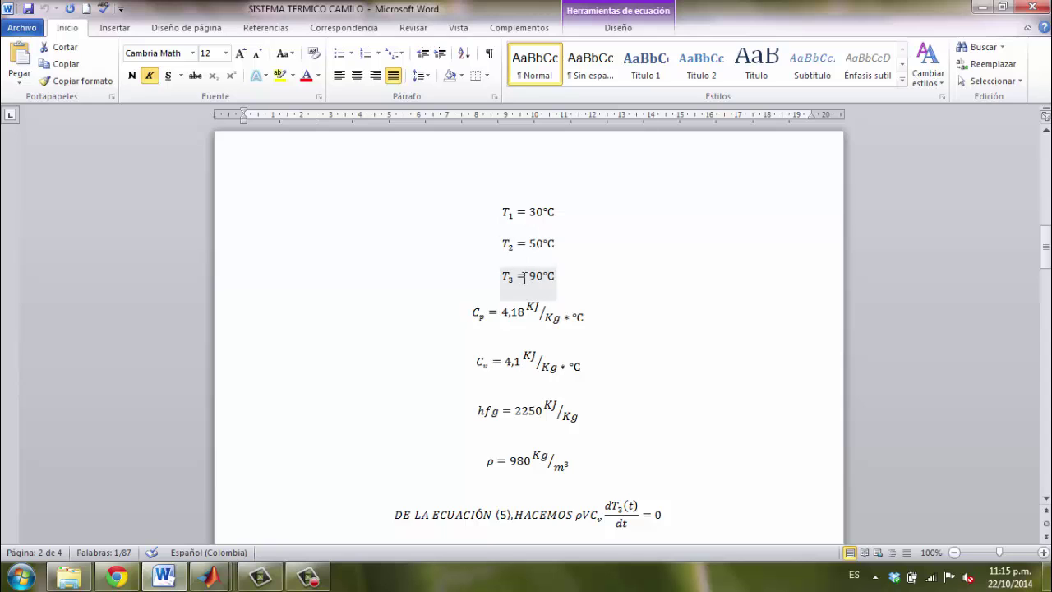
{"action": "scroll", "coordinate": [653, 287], "scroll_direction": "down", "scroll_amount": 4}
{"action": "scroll", "coordinate": [653, 288], "scroll_direction": "down", "scroll_amount": 8}
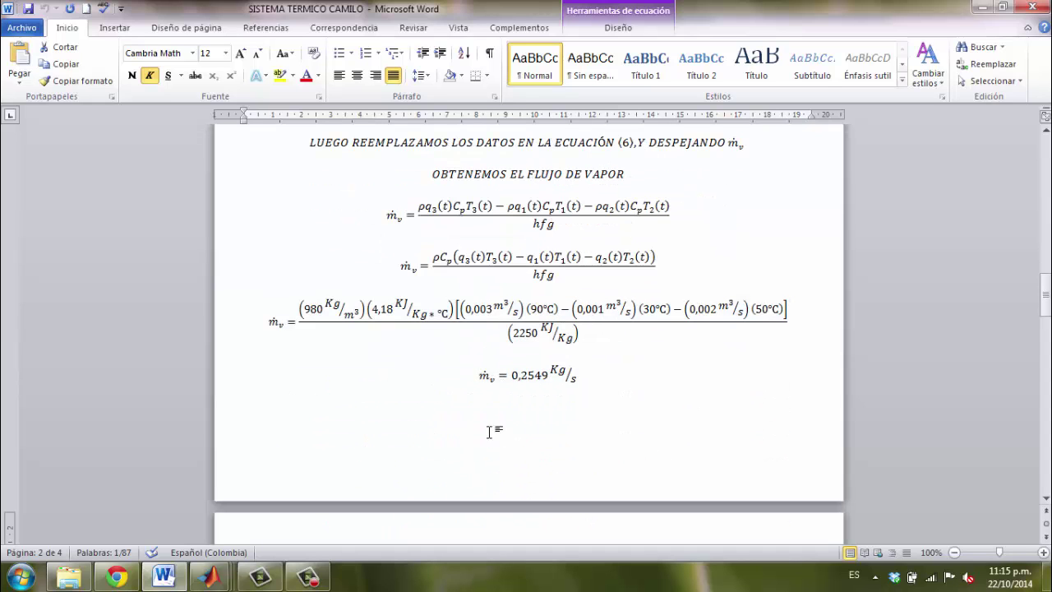
Step: Return to the Simulink model and place an Add block from the Math Operations library beside the Subsystem's output
{"action": "mouse_move", "coordinate": [211, 577]}
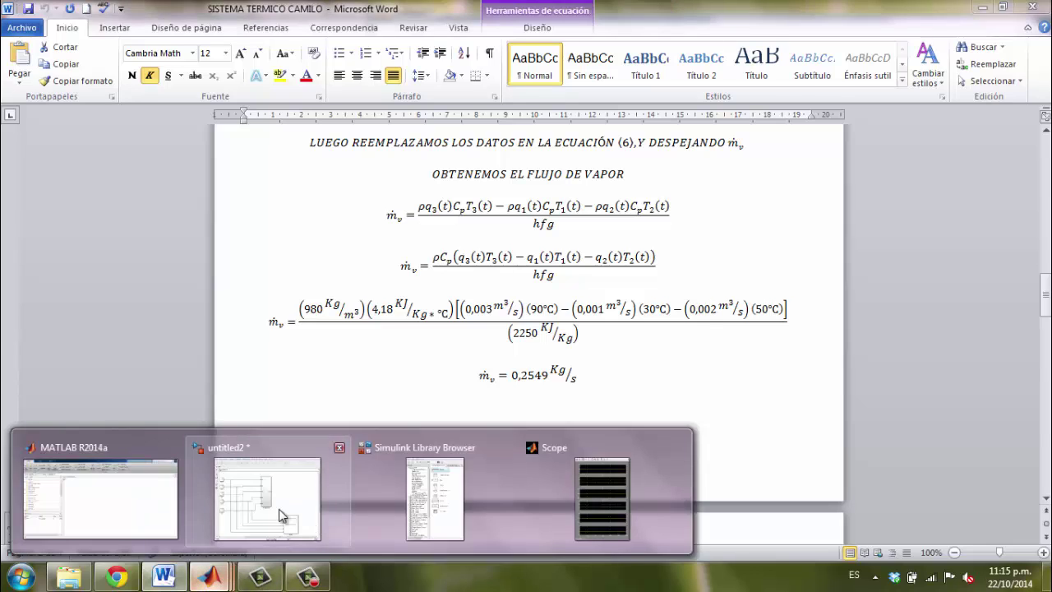
{"action": "left_click", "coordinate": [278, 509]}
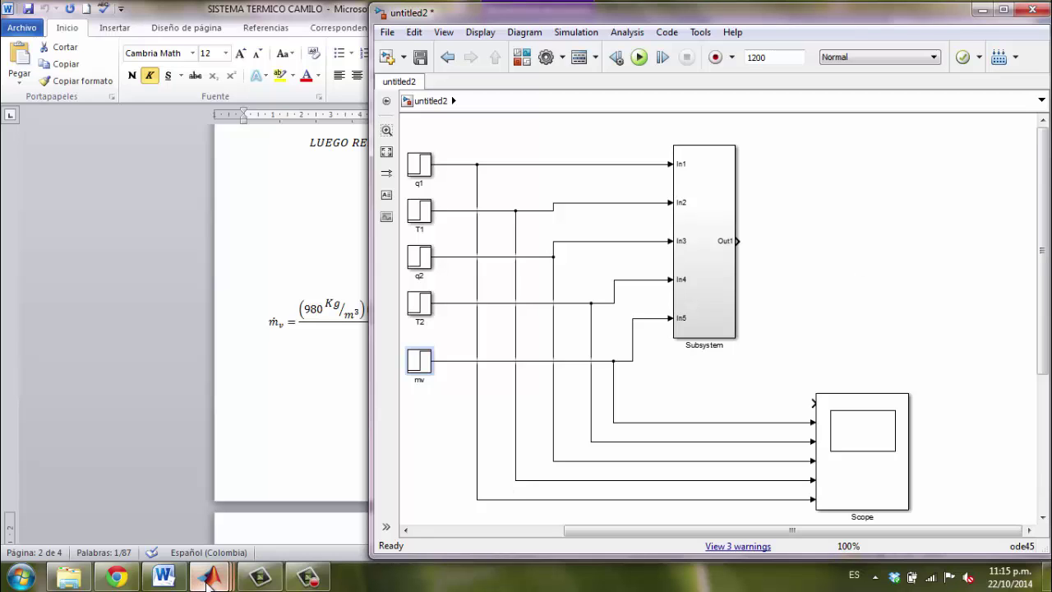
{"action": "mouse_move", "coordinate": [207, 581]}
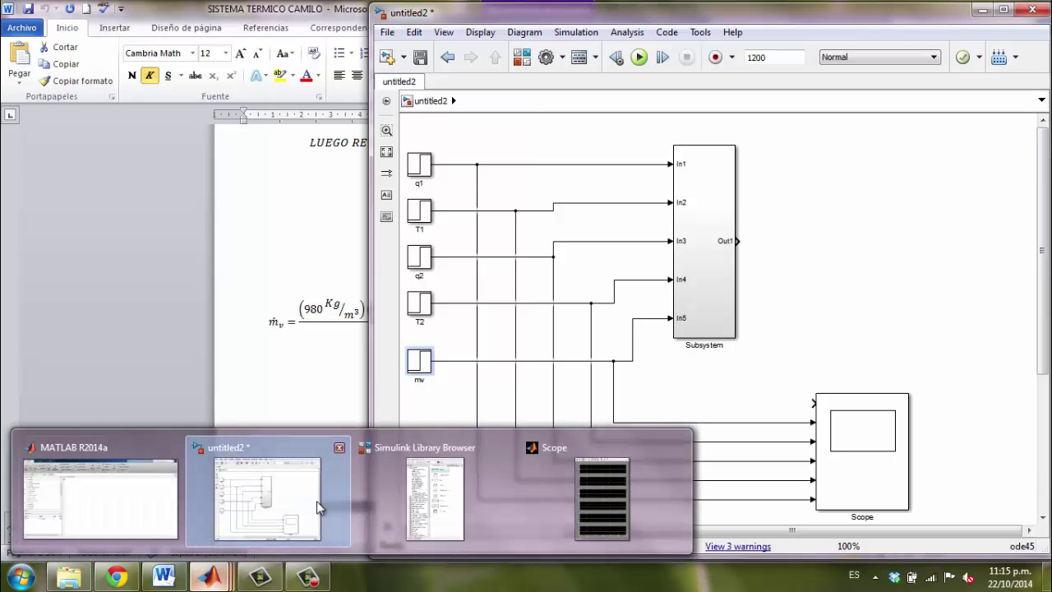
{"action": "left_click", "coordinate": [434, 492]}
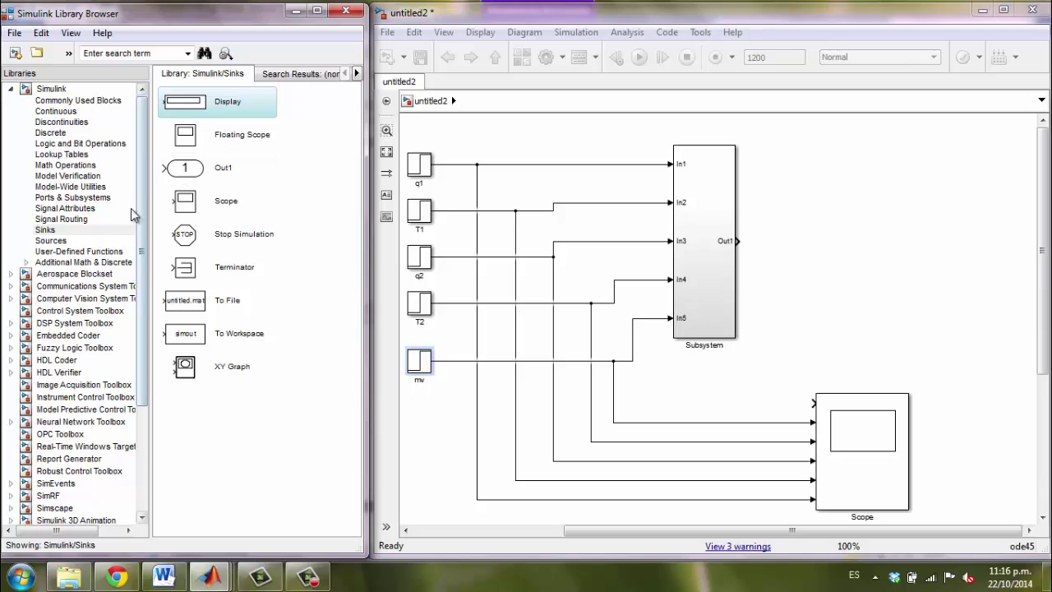
{"action": "left_click", "coordinate": [71, 166]}
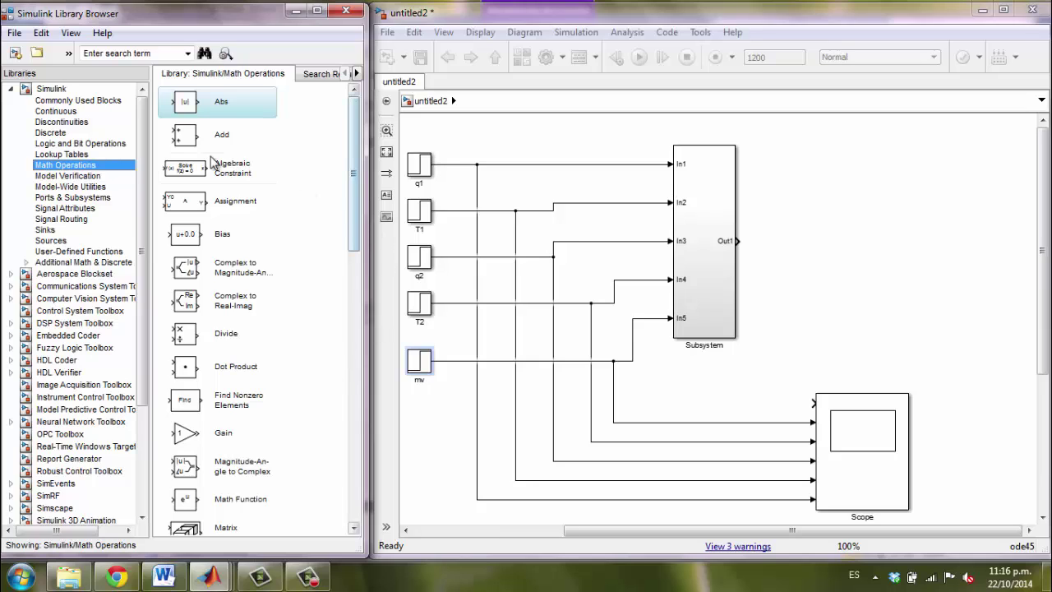
{"action": "left_click", "coordinate": [192, 136]}
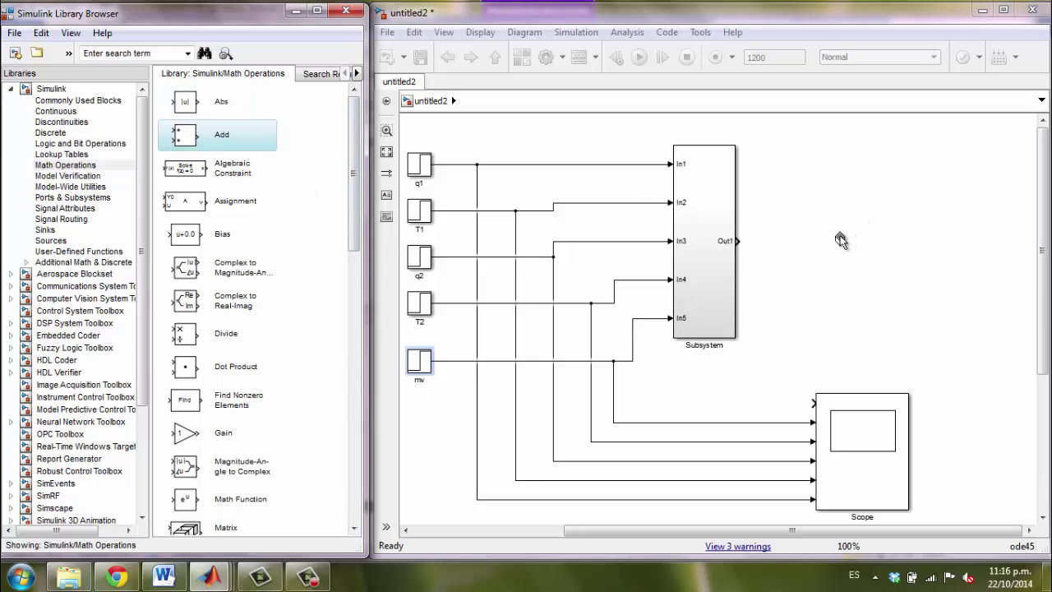
{"action": "left_click_drag", "start_coordinate": [840, 239], "coordinate": [839, 238]}
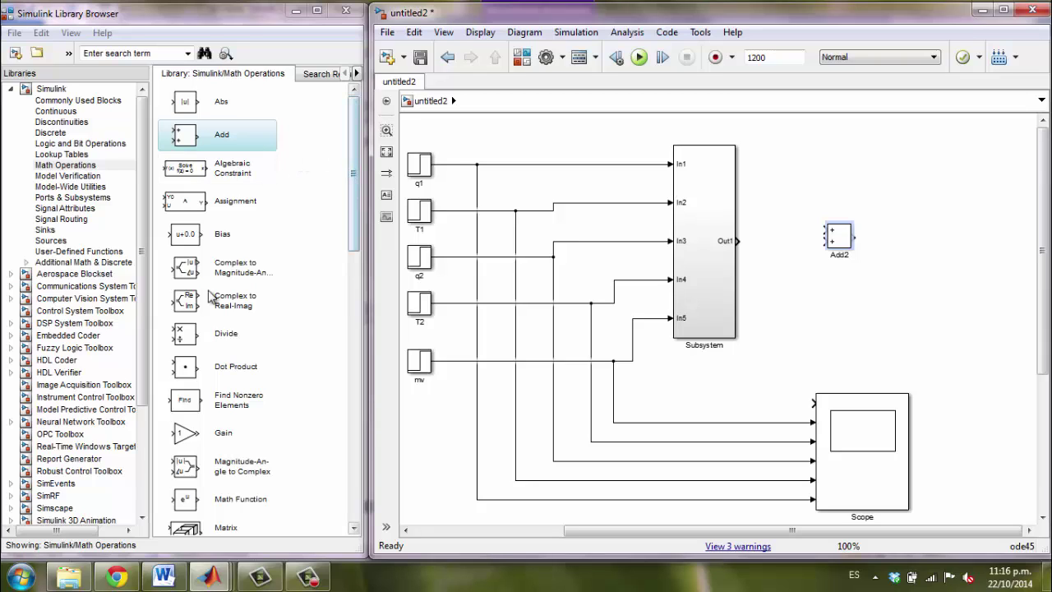
Step: Place a Transfer Fcn block from the Continuous library after the Add block, and a copy of the Add block beyond it, spacing them out
{"action": "left_click", "coordinate": [62, 111]}
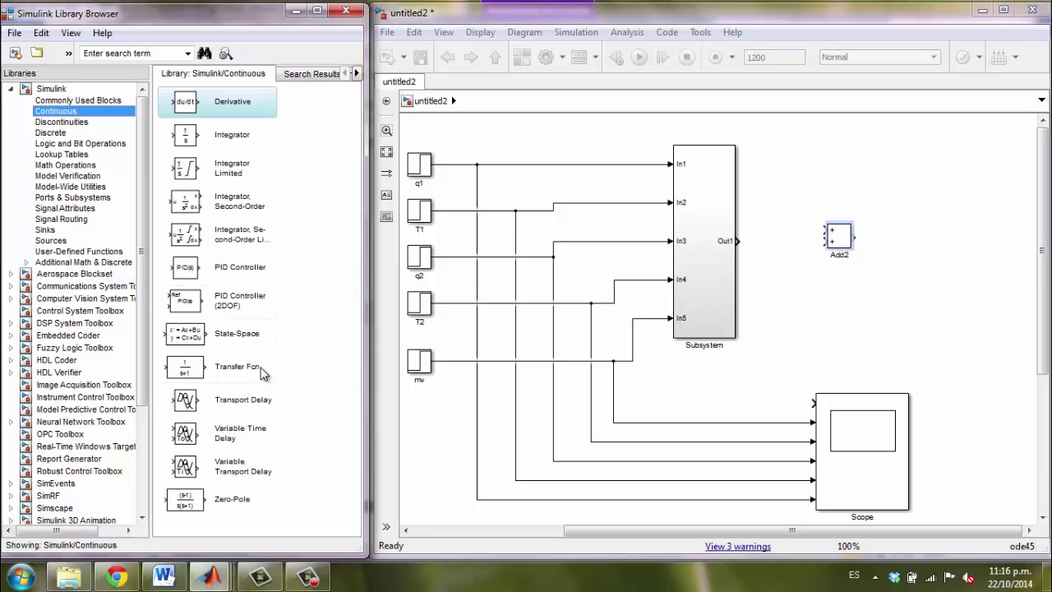
{"action": "left_click_drag", "start_coordinate": [197, 369], "coordinate": [914, 238]}
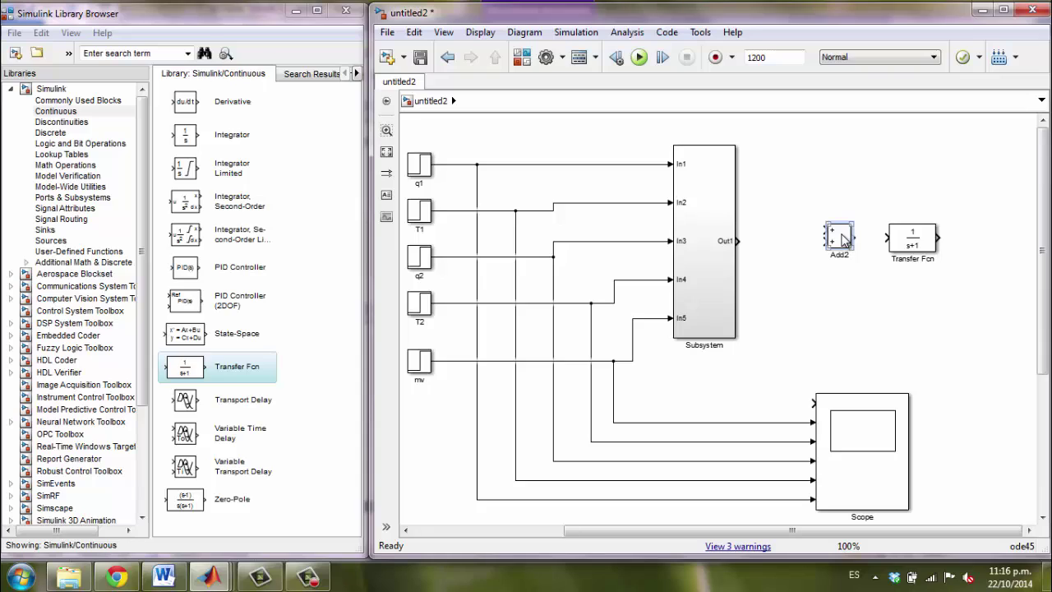
{"action": "left_click_drag", "start_coordinate": [841, 238], "coordinate": [1022, 247]}
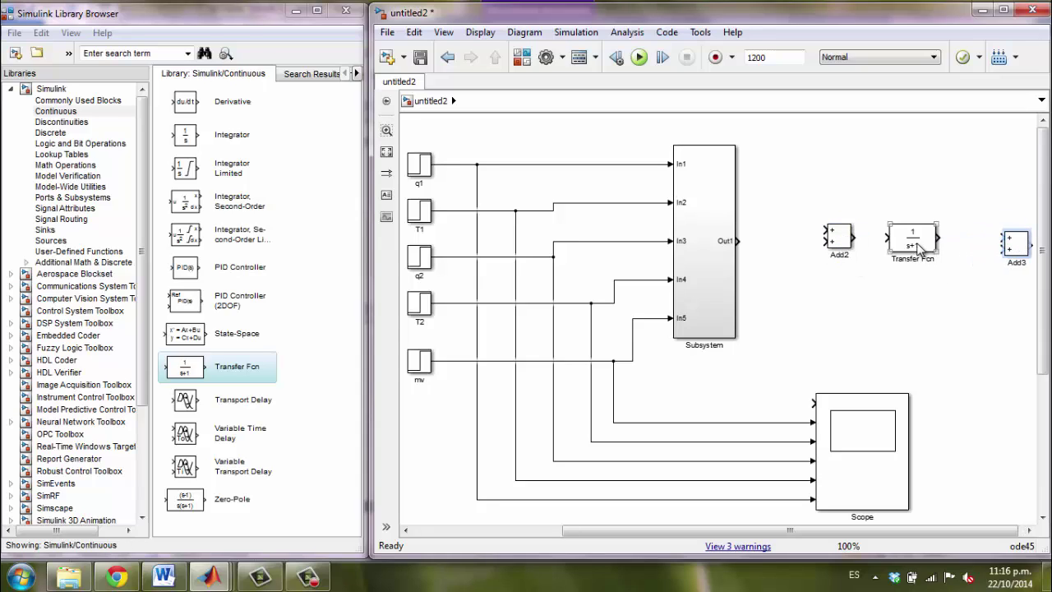
{"action": "left_click_drag", "start_coordinate": [921, 244], "coordinate": [942, 247]}
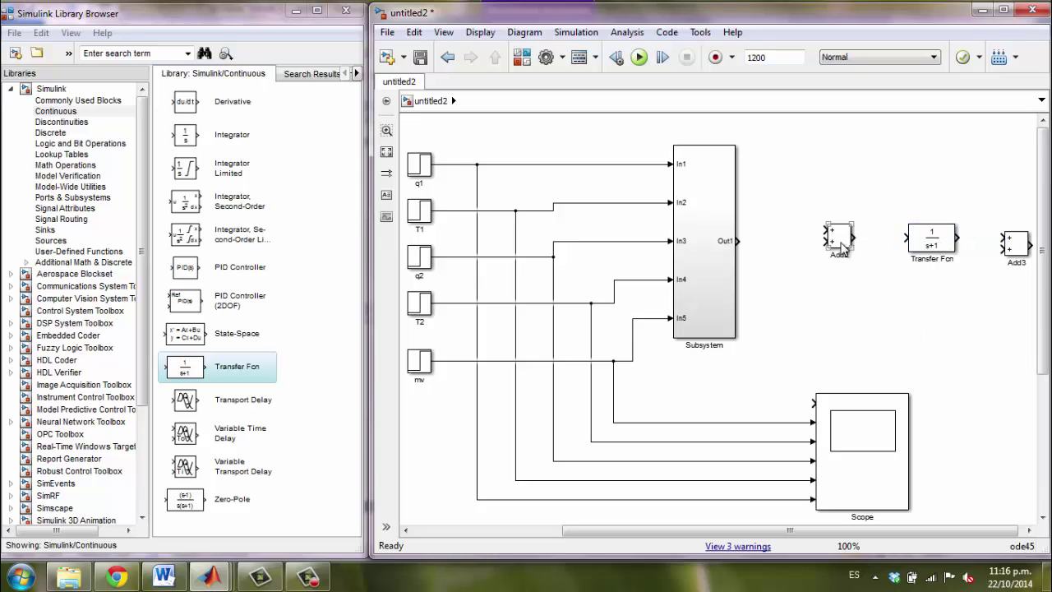
{"action": "left_click_drag", "start_coordinate": [844, 245], "coordinate": [853, 245]}
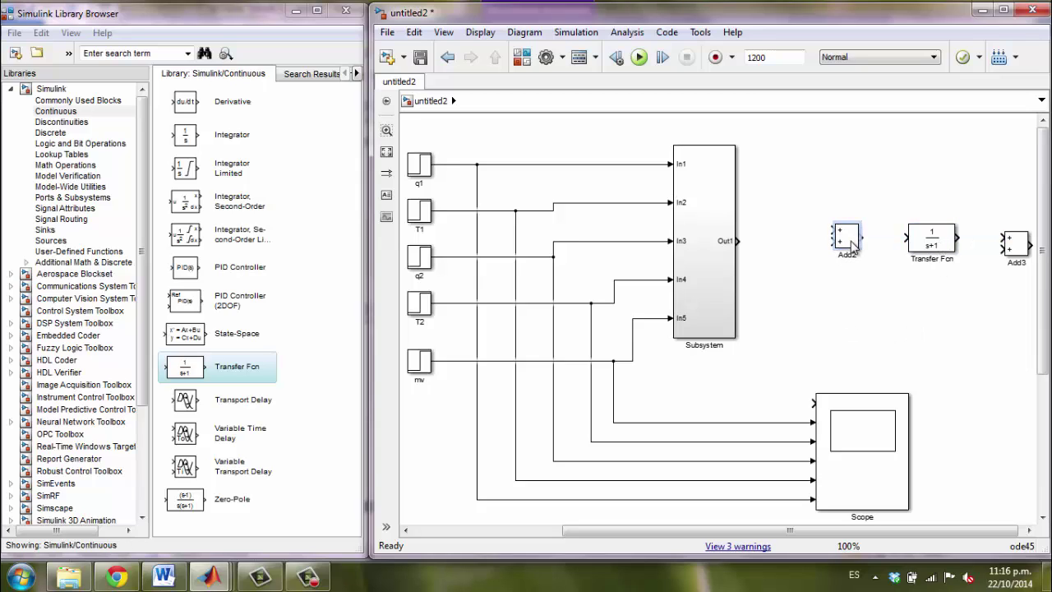
Step: Place a Constant block from the Sources library below the first Add block, and another Add copy below and between Transfer Fcn and the second Add
{"action": "left_click", "coordinate": [59, 240]}
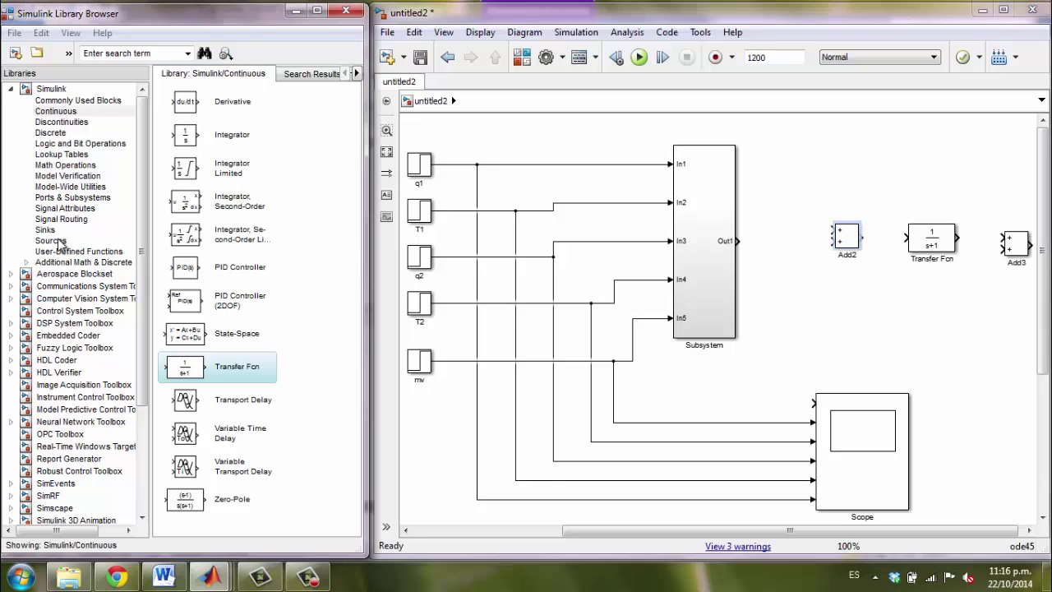
{"action": "left_click_drag", "start_coordinate": [191, 206], "coordinate": [812, 302]}
{"action": "left_click", "coordinate": [809, 311]}
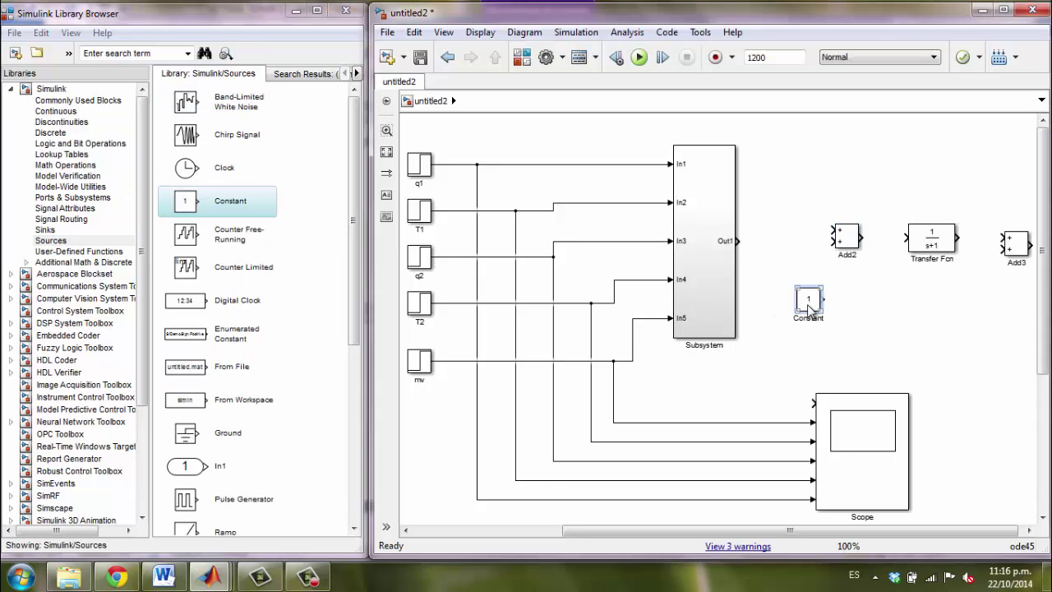
{"action": "key", "text": "ctrl+v"}
{"action": "left_click_drag", "start_coordinate": [817, 316], "coordinate": [993, 320]}
Step: Adjust the horizontal spacing of the Add3, Transfer Fcn and Add2 blocks in the row beside the Subsystem
{"action": "left_click_drag", "start_coordinate": [1022, 246], "coordinate": [1001, 246]}
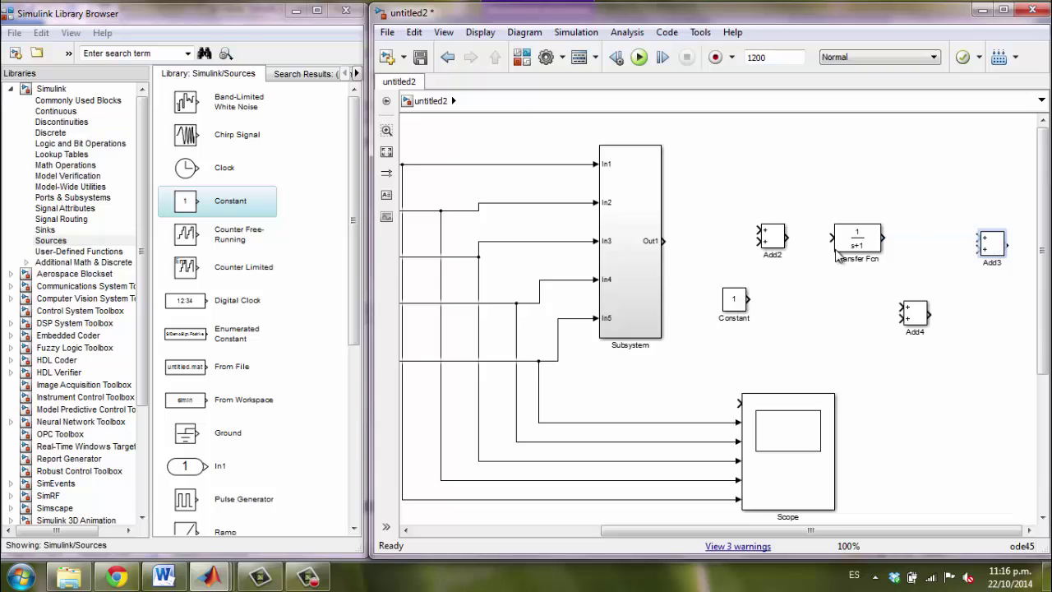
{"action": "left_click_drag", "start_coordinate": [860, 247], "coordinate": [883, 246]}
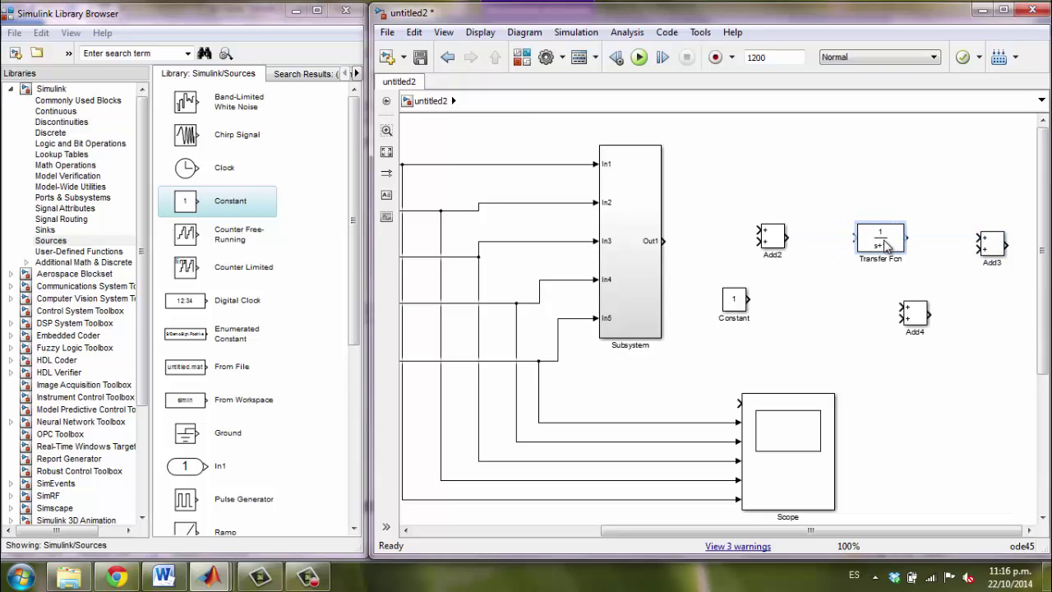
{"action": "left_click_drag", "start_coordinate": [773, 239], "coordinate": [781, 237]}
{"action": "left_click", "coordinate": [655, 243]}
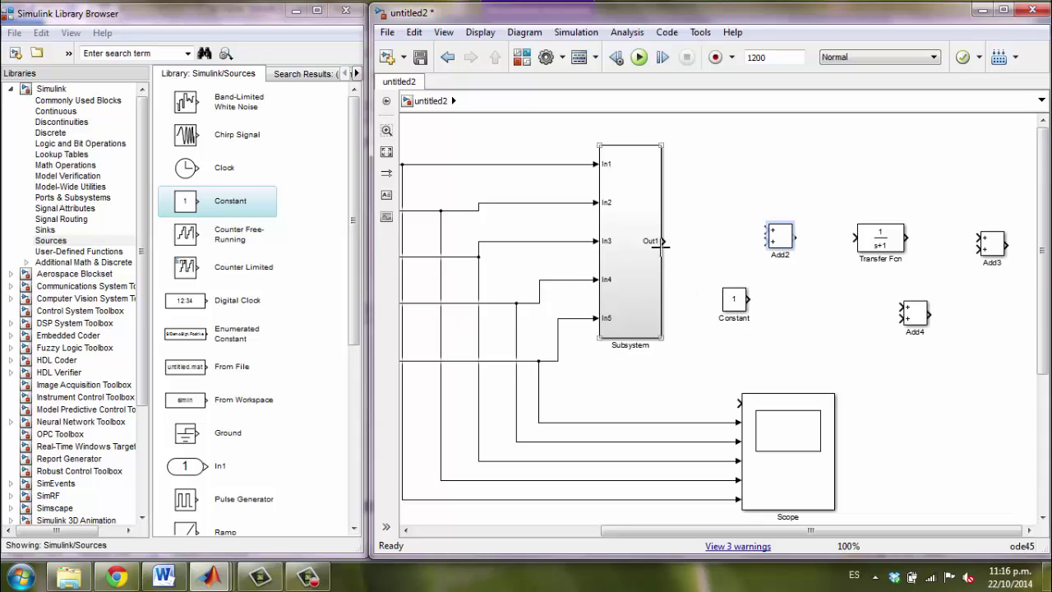
Step: Wire the Subsystem output and Constant into Add2, chain Add2 through Transfer Fcn to Add3, and connect Add4 to Add3's second input
{"action": "mouse_move", "coordinate": [664, 241]}
{"action": "left_mouse_down"}
{"action": "mouse_move", "coordinate": [768, 231]}
{"action": "mouse_move", "coordinate": [748, 299]}
{"action": "left_mouse_up"}
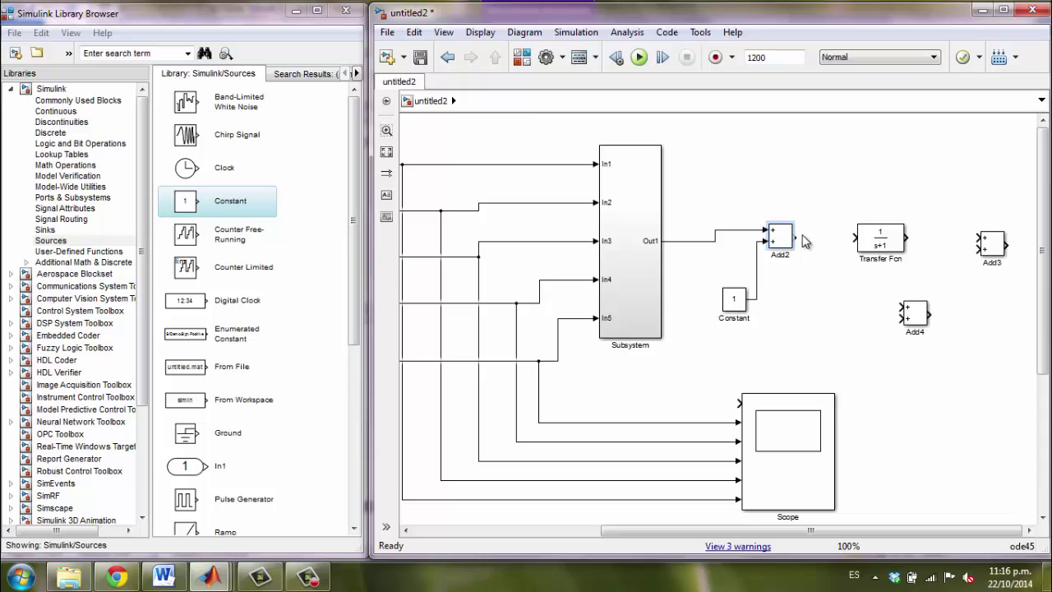
{"action": "left_click_drag", "start_coordinate": [795, 238], "coordinate": [933, 314]}
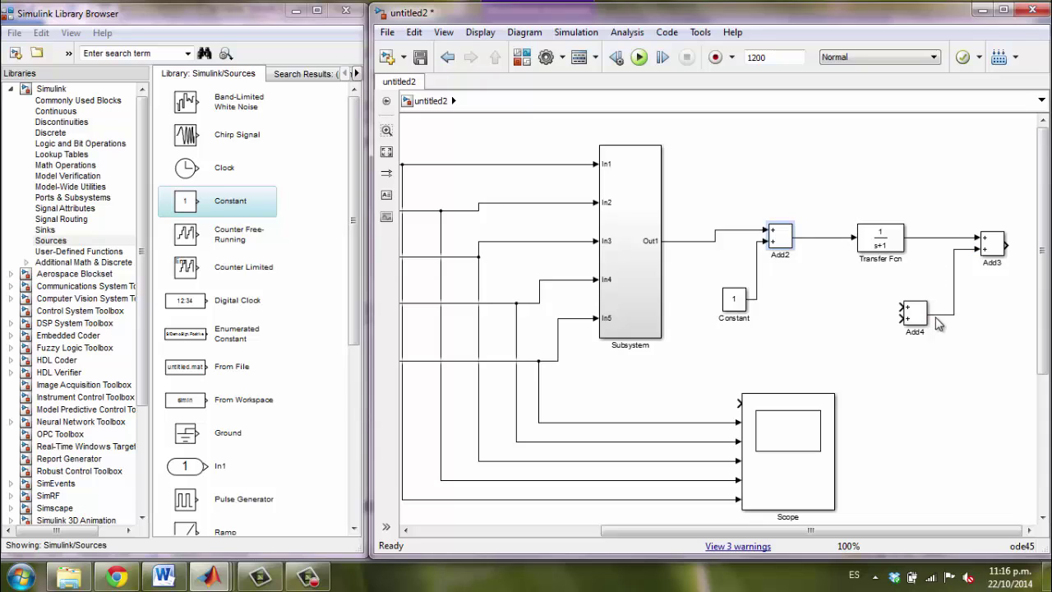
{"action": "left_click", "coordinate": [773, 243]}
Step: Label the signal line between the Subsystem output and Add2 as T(t)
{"action": "left_click", "coordinate": [723, 231]}
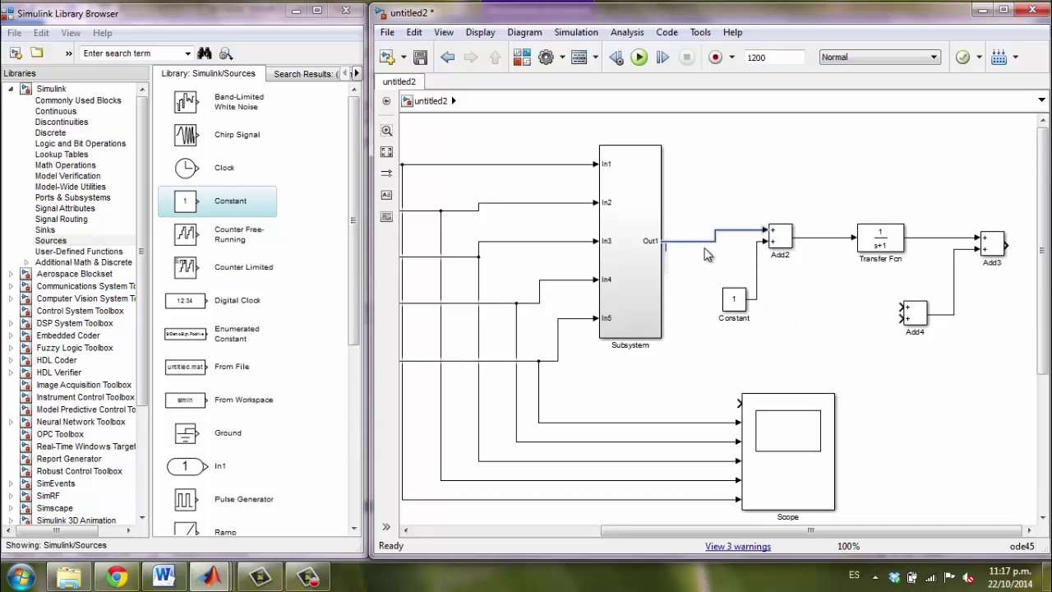
{"action": "left_click_drag", "start_coordinate": [705, 249], "coordinate": [715, 256]}
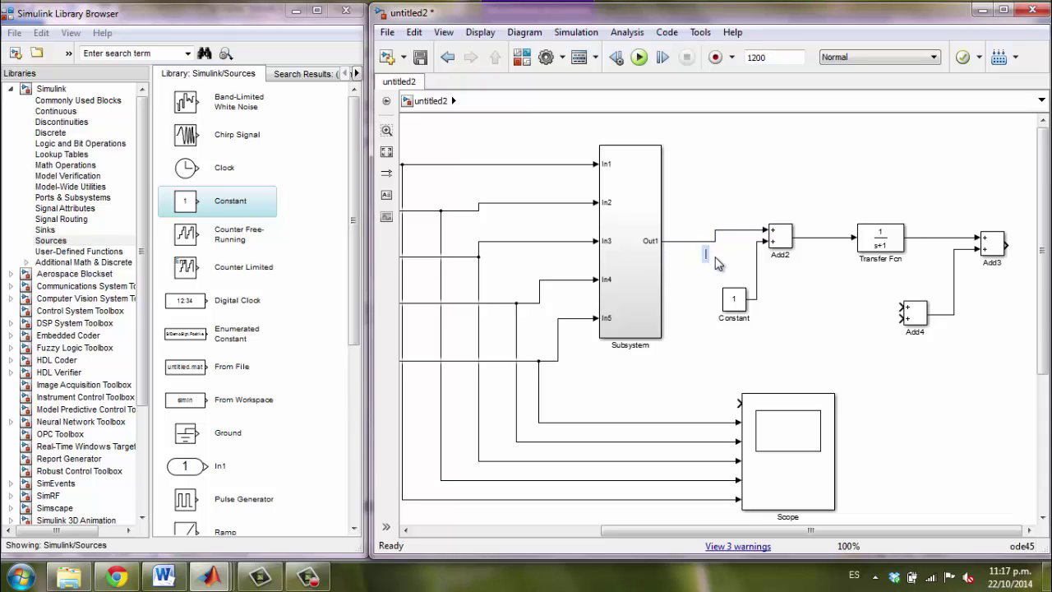
{"action": "key", "text": "Caps_Lock"}
{"action": "type", "text": "T("}
{"action": "key", "text": "Caps_Lock"}
{"action": "type", "text": "t)"}
{"action": "left_click", "coordinate": [798, 306]}
Step: Label the signal line between Add2 and Transfer Fcn as DT
{"action": "left_click", "coordinate": [904, 240]}
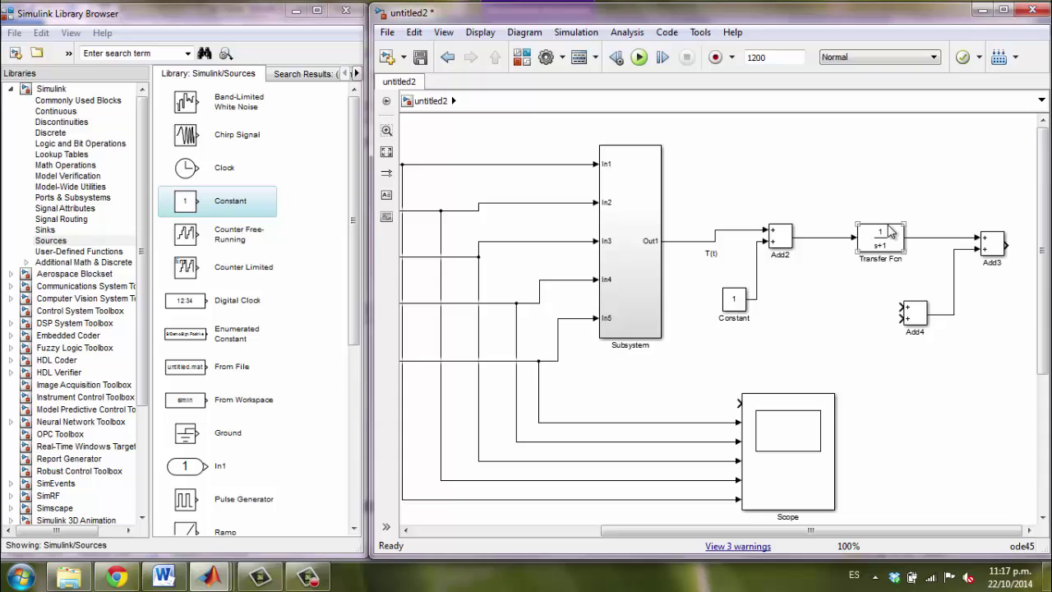
{"action": "left_click", "coordinate": [811, 288]}
{"action": "double_click", "coordinate": [822, 242]}
{"action": "key", "text": "Caps_Lock"}
{"action": "type", "text": "D"}
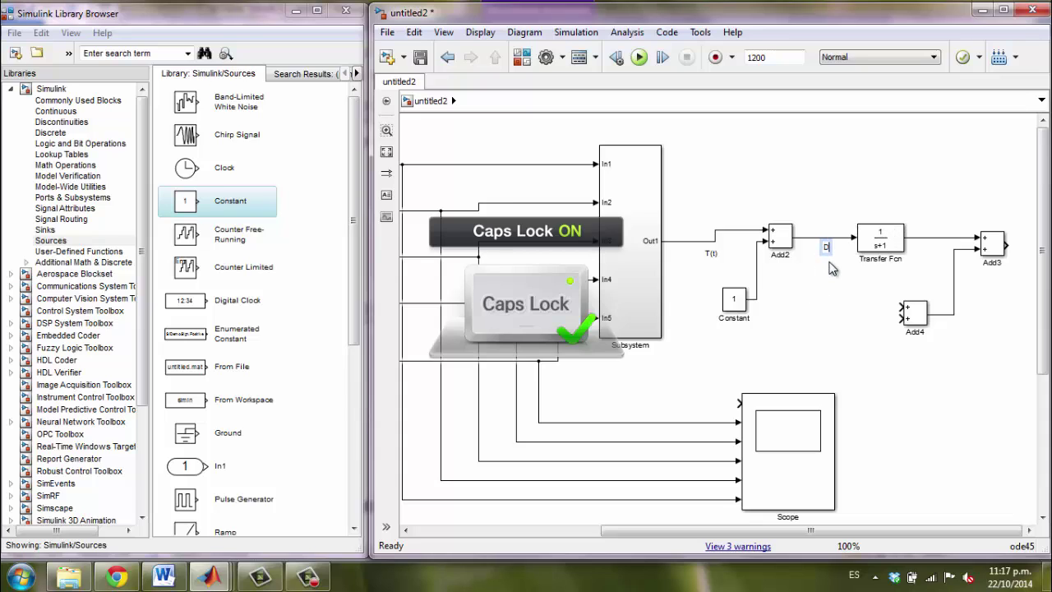
{"action": "key", "text": "Caps_Lock"}
{"action": "type", "text": "t"}
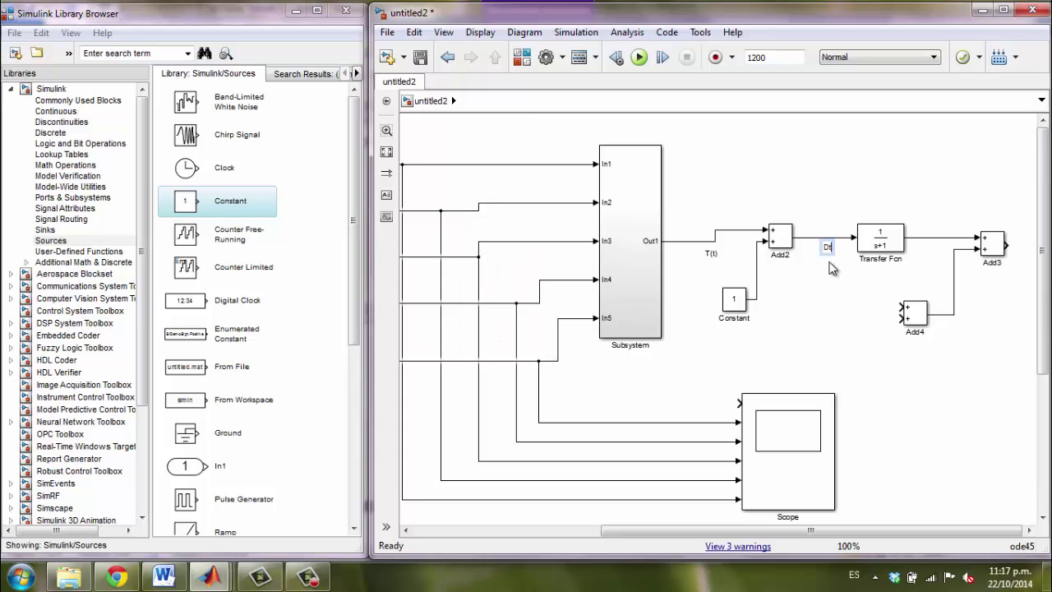
{"action": "key", "text": "BackSpace"}
{"action": "key", "text": "Caps_Lock"}
{"action": "type", "text": "T"}
Step: Label the signal line between Transfer Fcn and Add3 as D%SO
{"action": "left_click", "coordinate": [940, 238]}
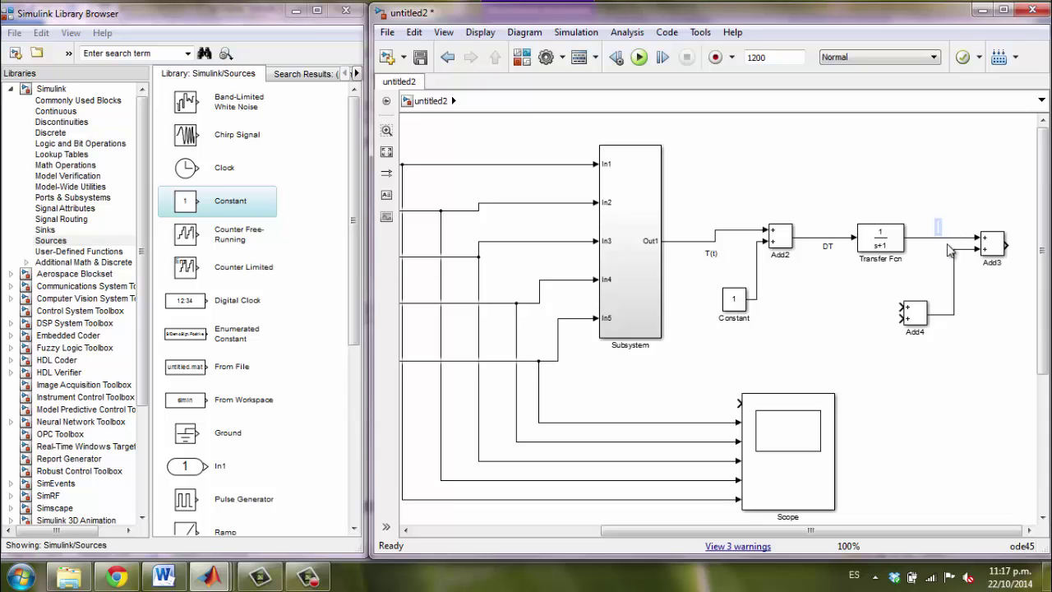
{"action": "key", "text": "Caps_Lock"}
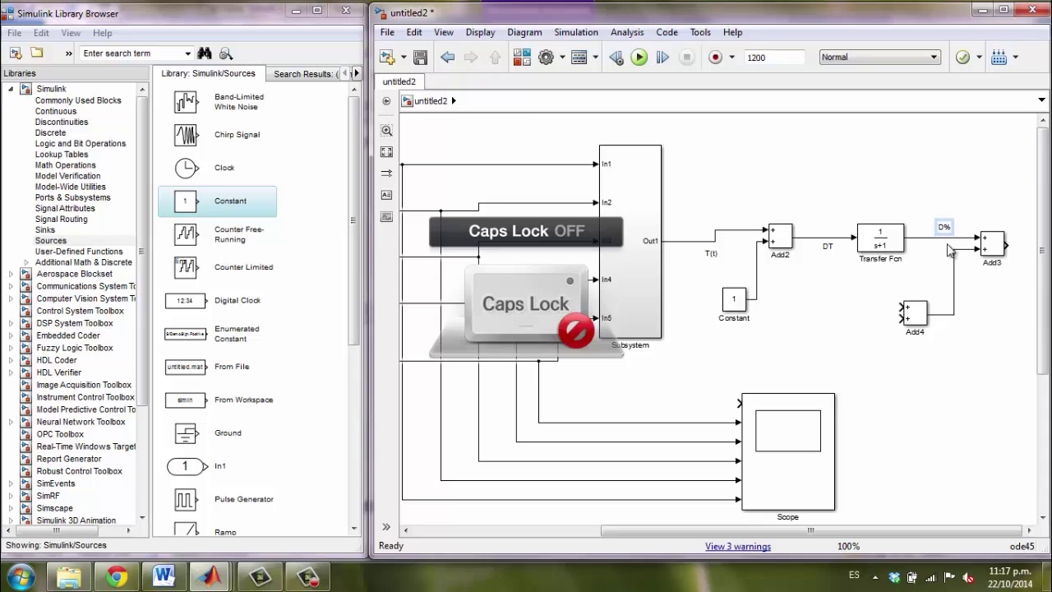
{"action": "key", "text": "BackSpace"}
{"action": "key", "text": "Caps_Lock"}
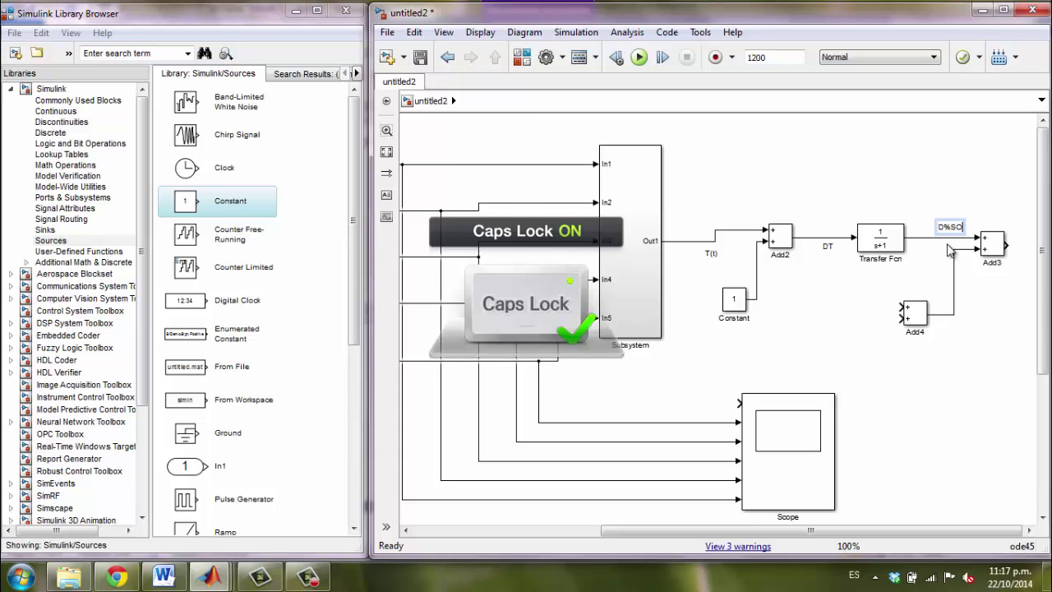
{"action": "left_click", "coordinate": [997, 370]}
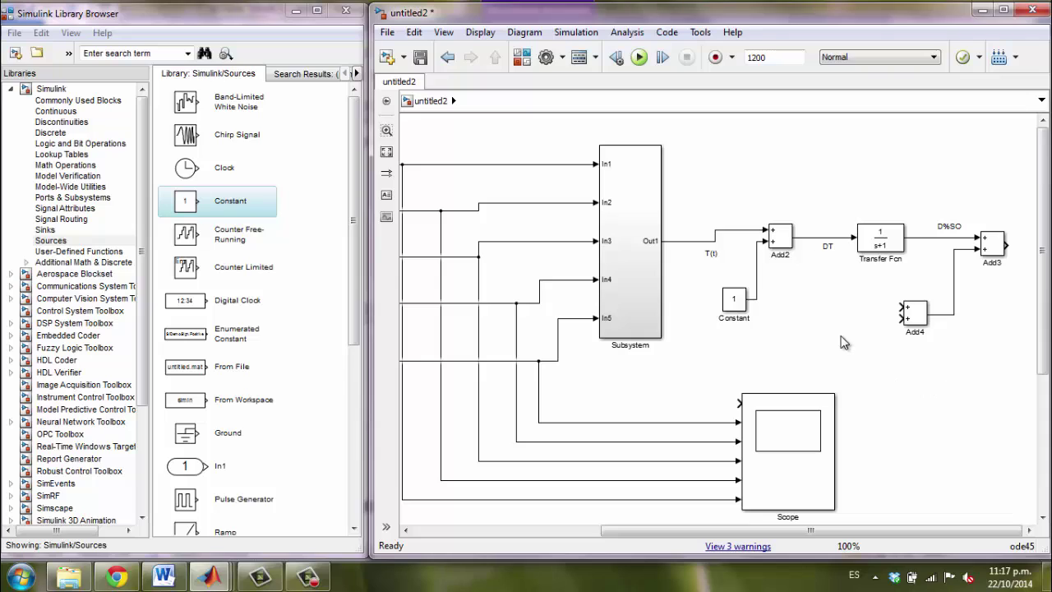
Step: Set the Add2 block's list of signs to +- so the constant is subtracted from the Subsystem output
{"action": "left_click", "coordinate": [712, 254]}
{"action": "left_click", "coordinate": [777, 245]}
{"action": "double_click", "coordinate": [781, 238]}
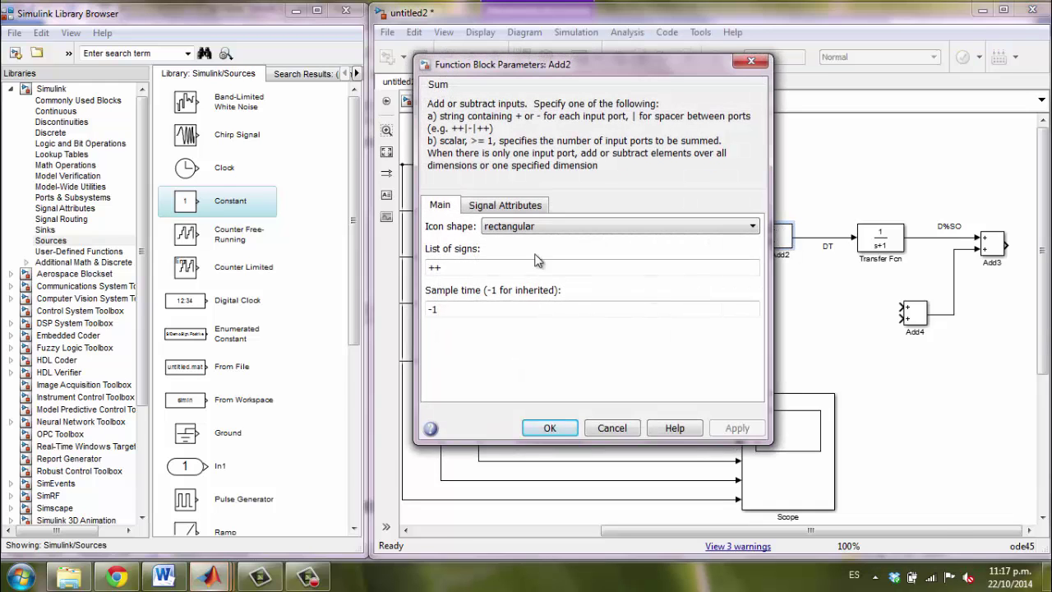
{"action": "double_click", "coordinate": [483, 269]}
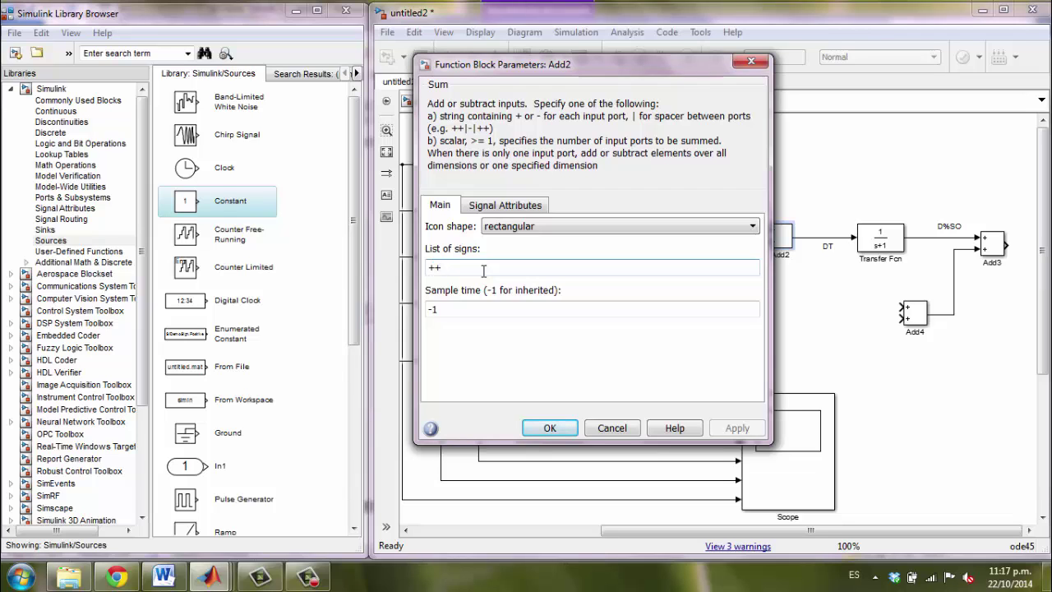
{"action": "type", "text": "+-"}
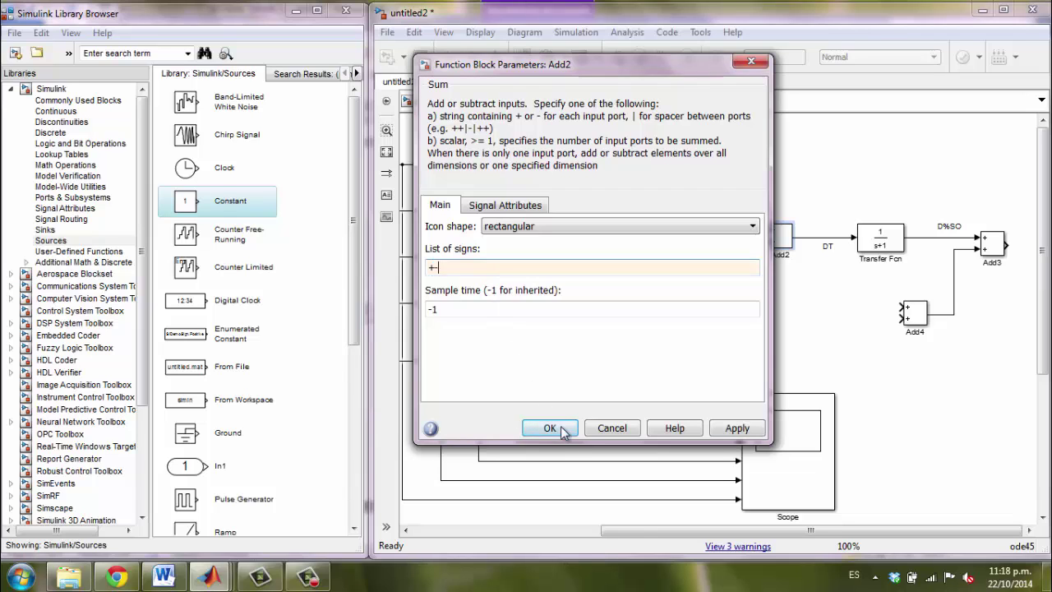
{"action": "left_click", "coordinate": [562, 428]}
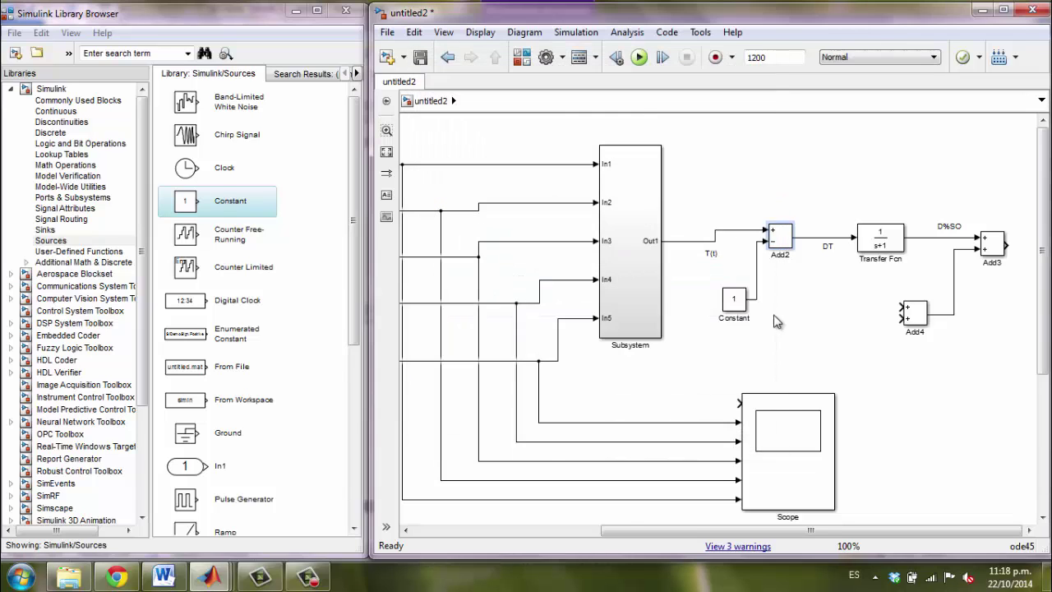
Step: Set the value of the Constant block feeding Add2 to 90
{"action": "double_click", "coordinate": [731, 306]}
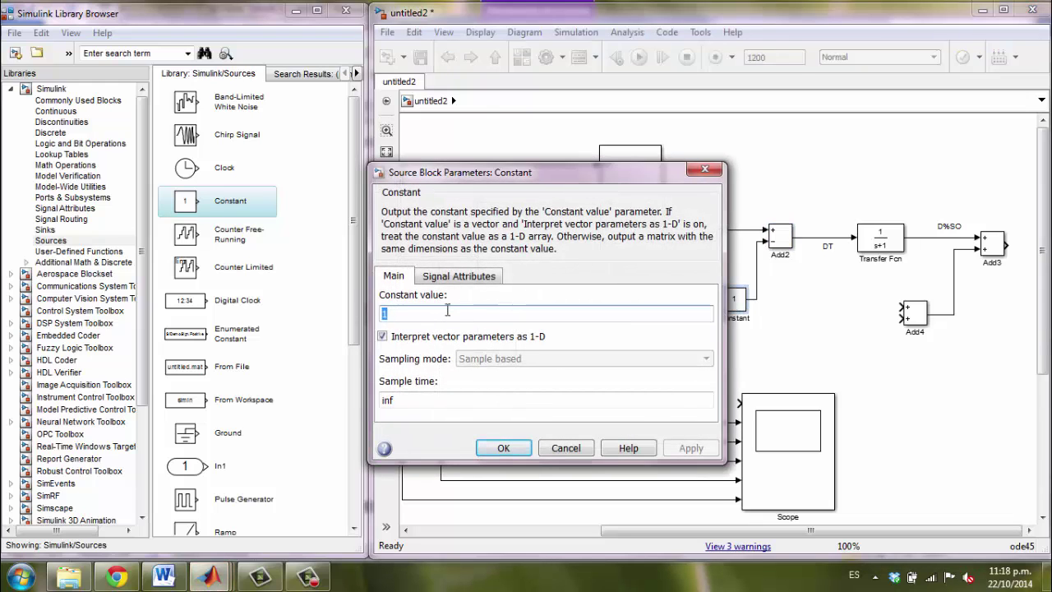
{"action": "type", "text": "90"}
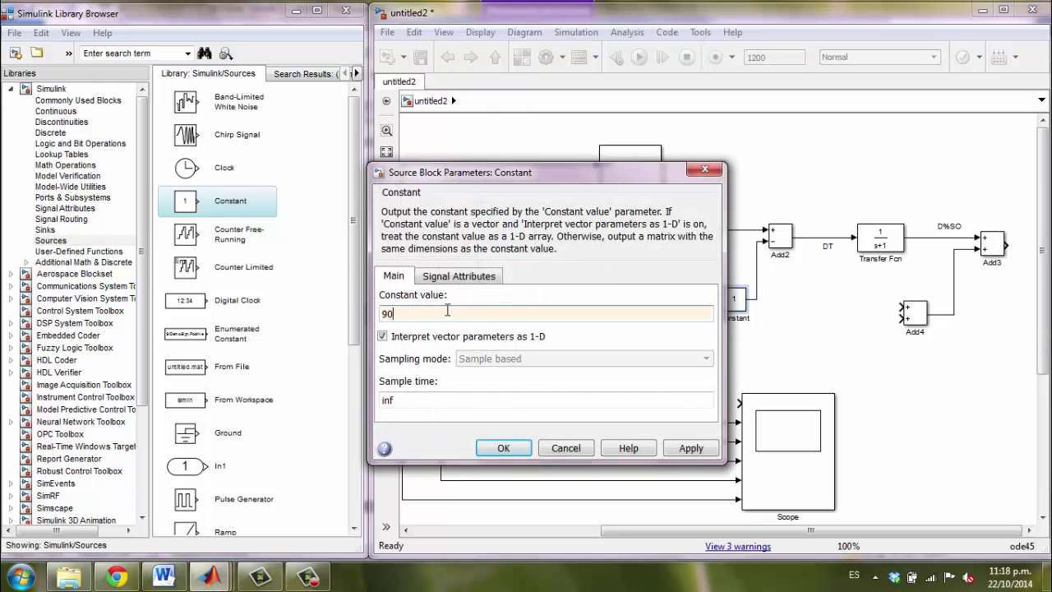
{"action": "left_click", "coordinate": [503, 448]}
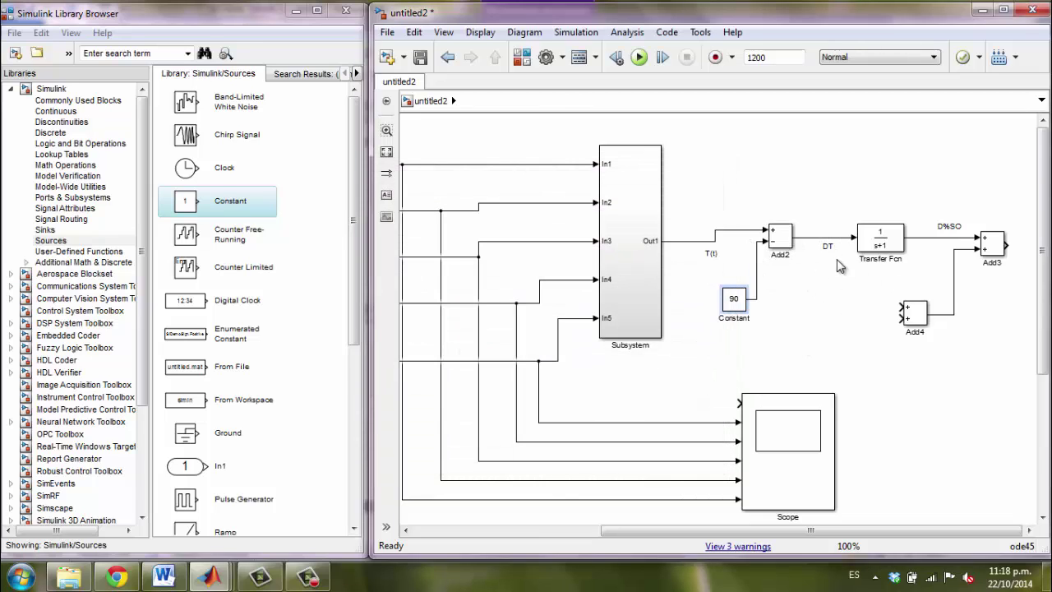
Step: Delete the Add4 block below the line between Transfer Fcn and Add3
{"action": "left_click", "coordinate": [883, 231]}
{"action": "left_click", "coordinate": [944, 230]}
{"action": "left_click", "coordinate": [978, 227]}
{"action": "left_click", "coordinate": [925, 321]}
{"action": "left_click", "coordinate": [919, 320]}
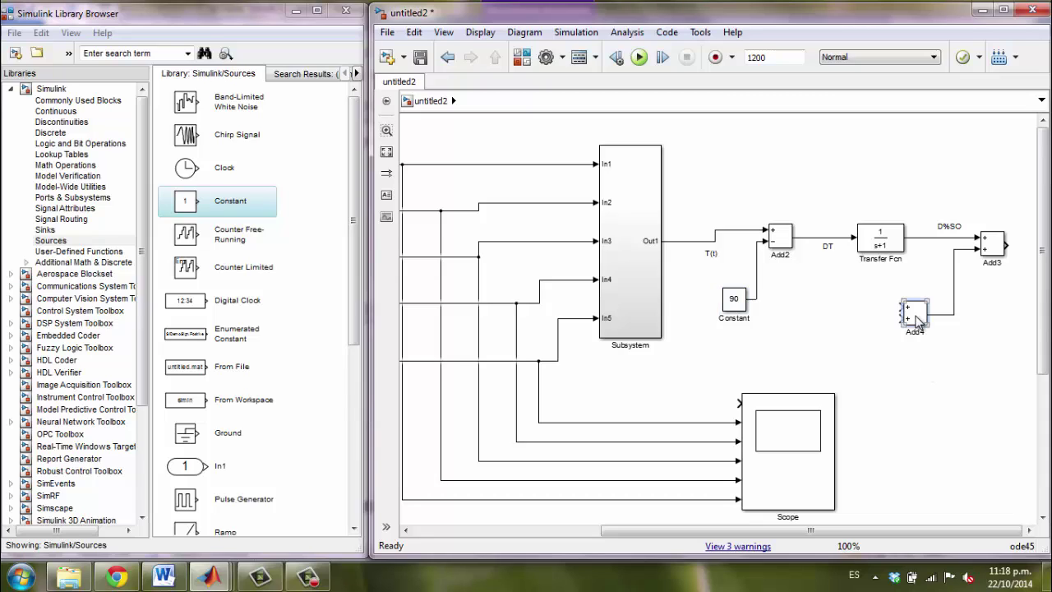
{"action": "key", "text": "Delete"}
Step: Place a copy of the 90 Constant block below Transfer Fcn and connect it to Add3's second input, replacing the dangling lines
{"action": "left_click", "coordinate": [734, 304]}
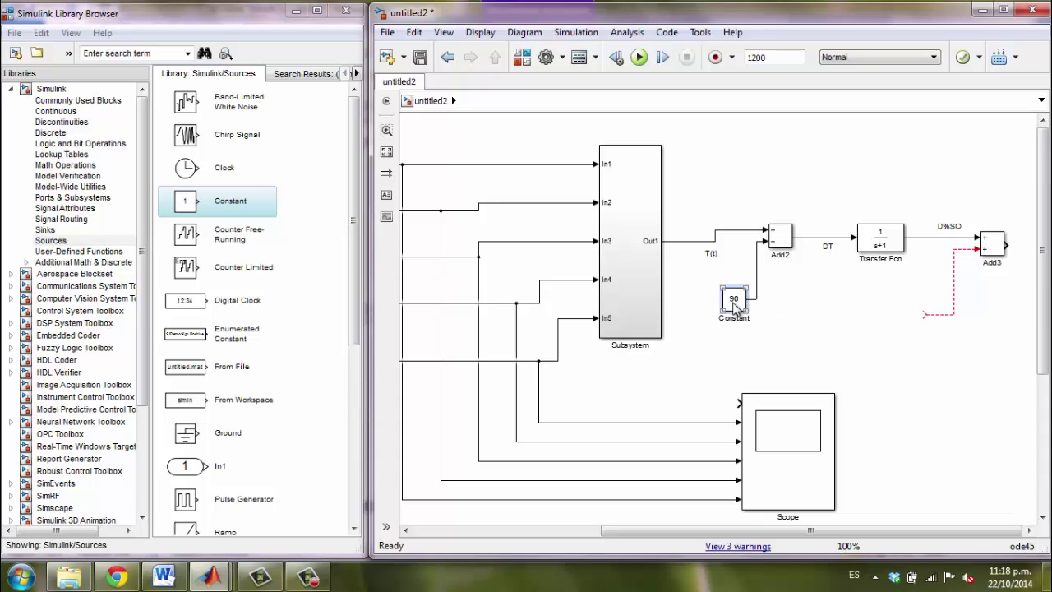
{"action": "left_click_drag", "start_coordinate": [736, 309], "coordinate": [978, 248]}
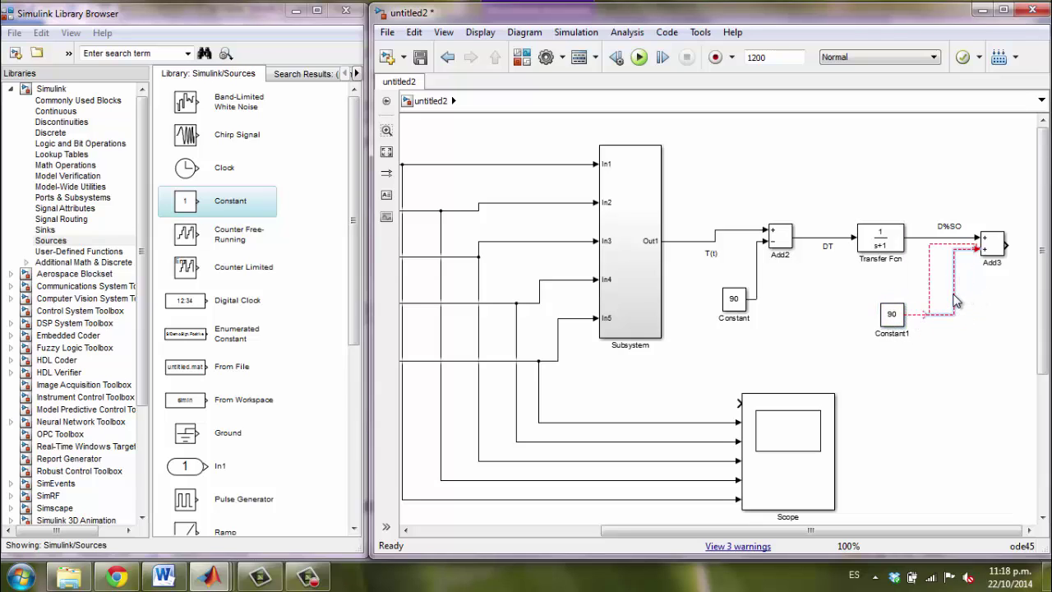
{"action": "left_click", "coordinate": [930, 284]}
{"action": "key", "text": "Delete"}
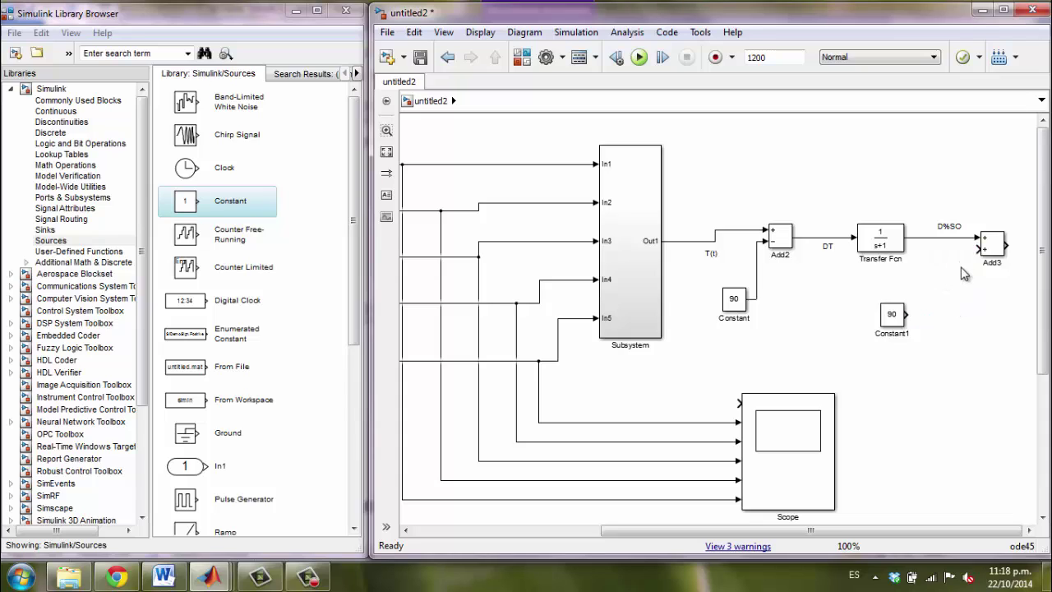
{"action": "left_click_drag", "start_coordinate": [978, 248], "coordinate": [932, 315]}
{"action": "left_click", "coordinate": [903, 324]}
Step: Set the value of the Constant1 block feeding Add3 to 50
{"action": "double_click", "coordinate": [932, 315]}
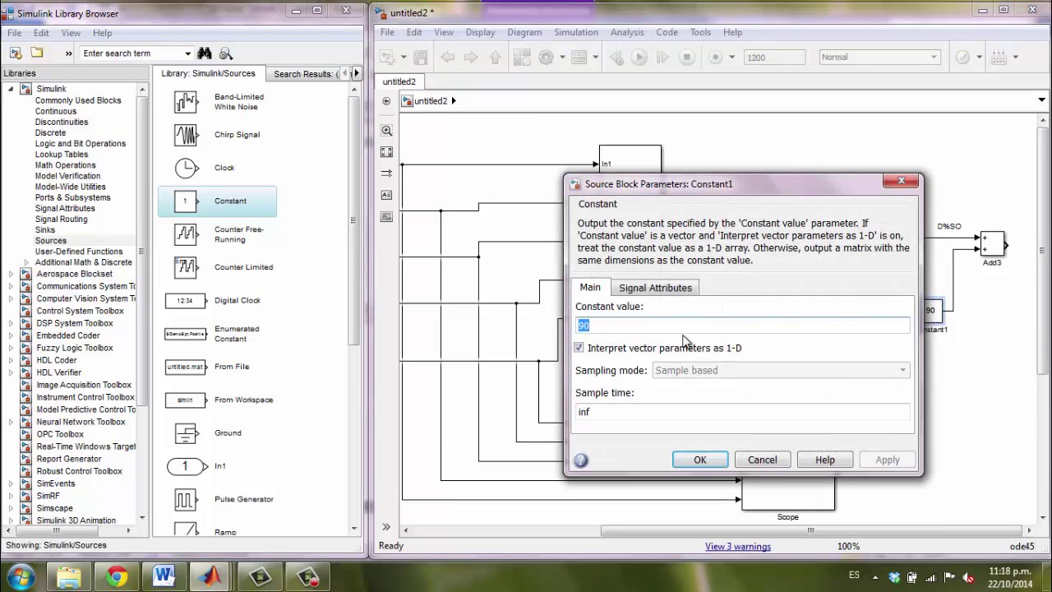
{"action": "type", "text": "50"}
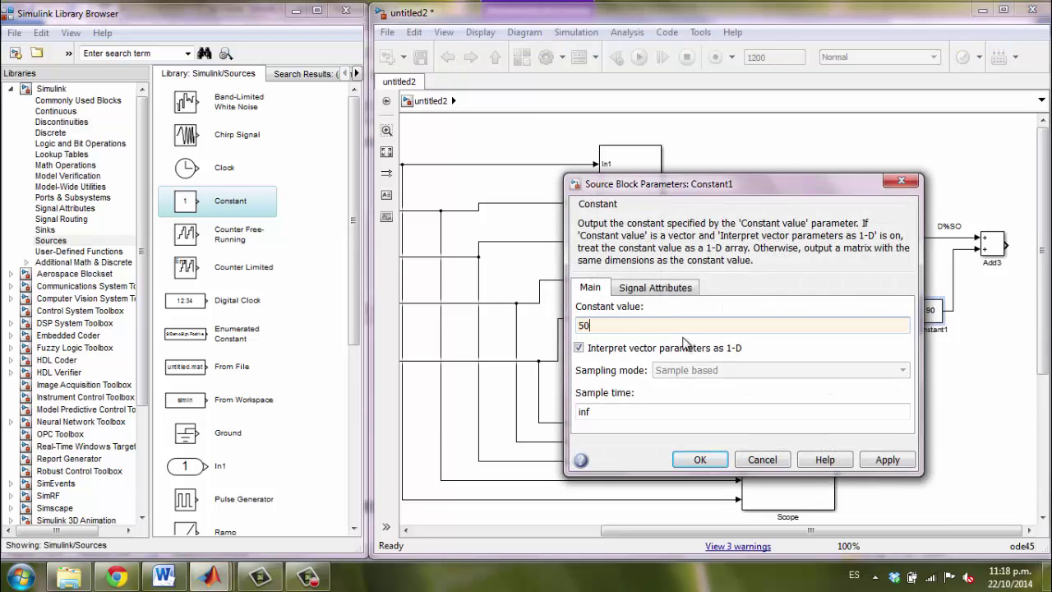
{"action": "left_click", "coordinate": [700, 459]}
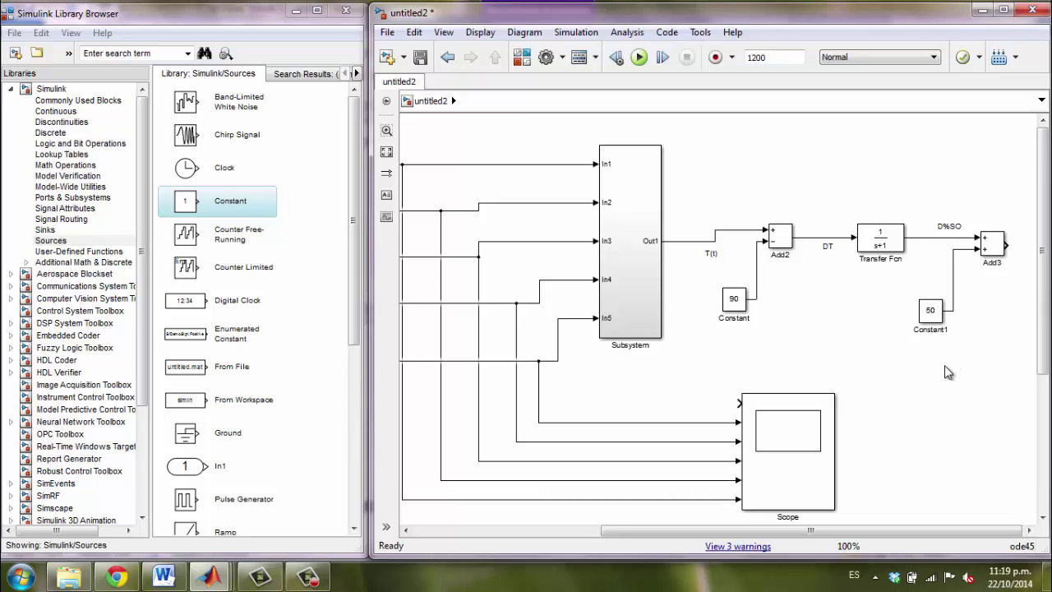
Step: Set the Transfer Fcn block's numerator coefficients to [1.063], after consulting the sensor sizing calculation in the Word document
{"action": "left_click", "coordinate": [885, 240]}
{"action": "double_click", "coordinate": [893, 247]}
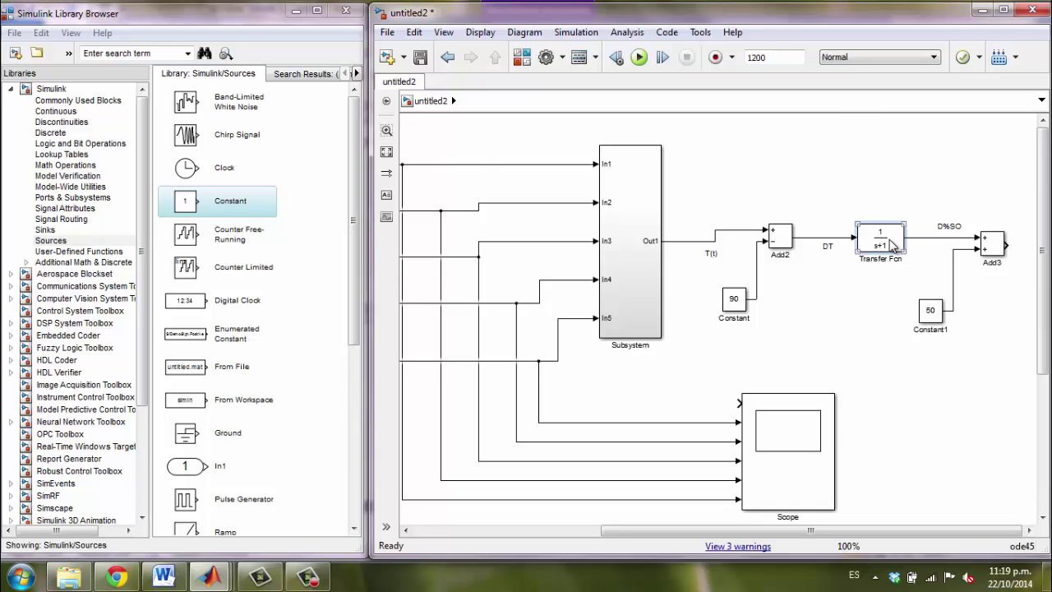
{"action": "left_click", "coordinate": [530, 212]}
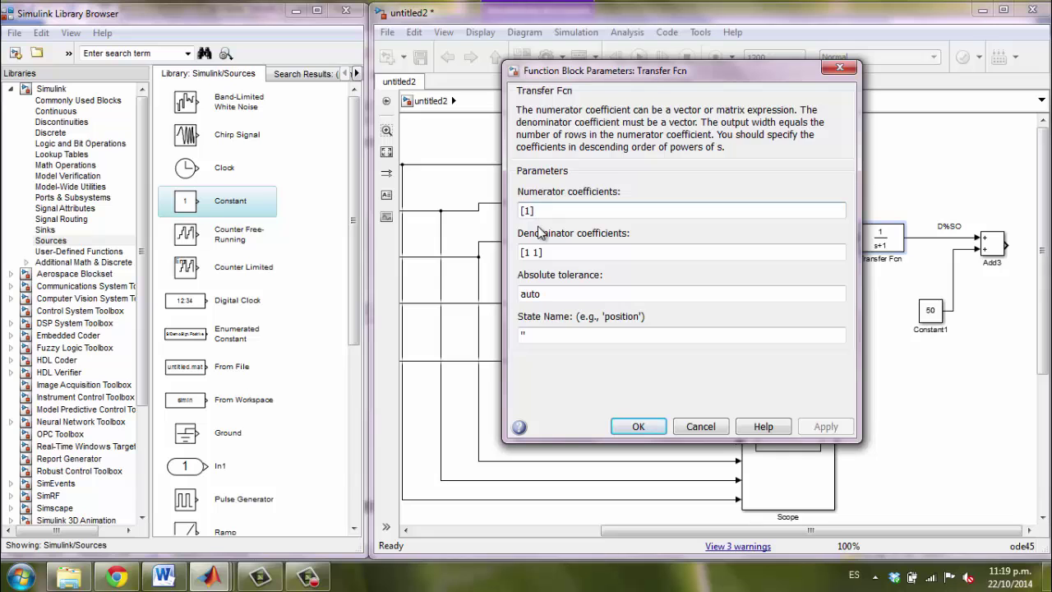
{"action": "key", "text": "BackSpace"}
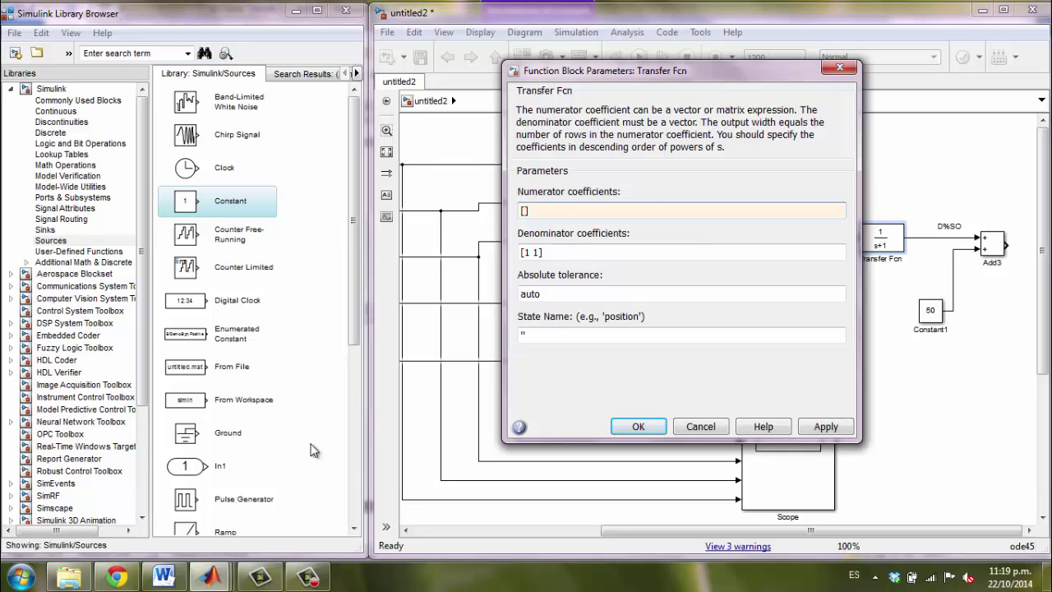
{"action": "left_click", "coordinate": [163, 578]}
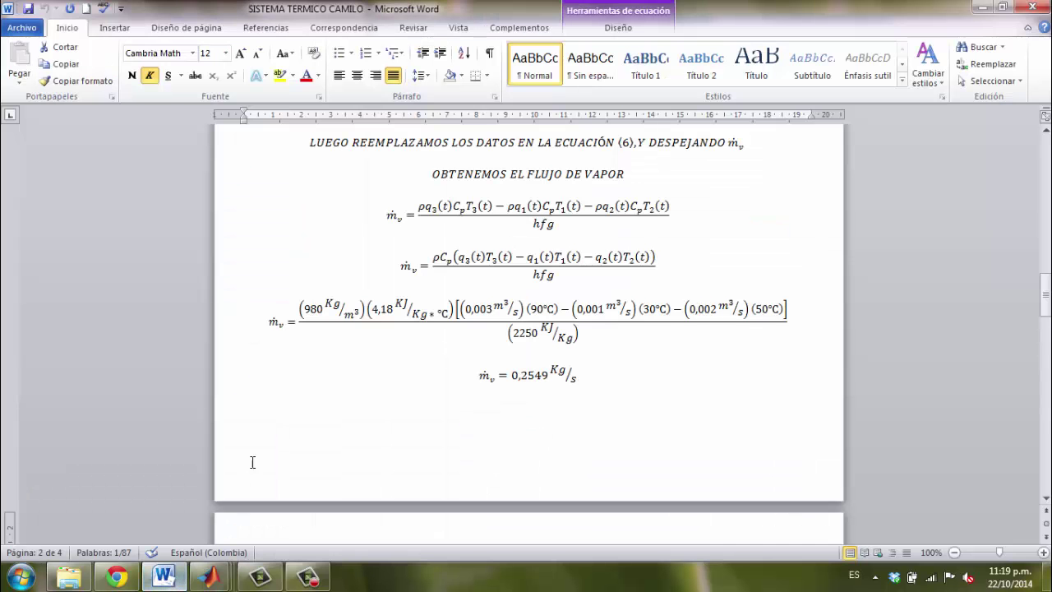
{"action": "scroll", "coordinate": [533, 348], "scroll_direction": "down", "scroll_amount": 5}
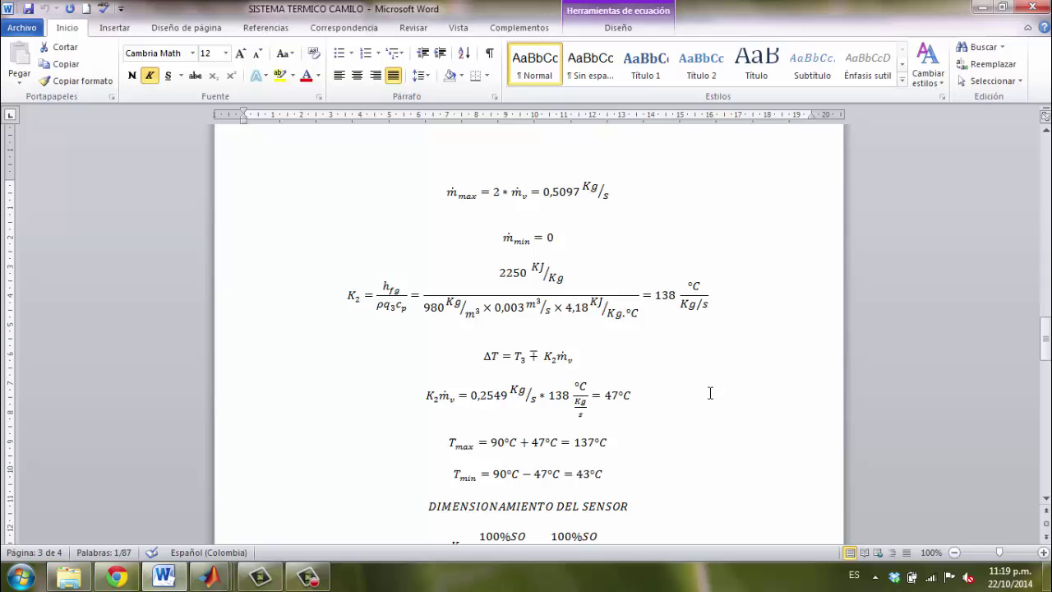
{"action": "scroll", "coordinate": [711, 390], "scroll_direction": "down", "scroll_amount": 3}
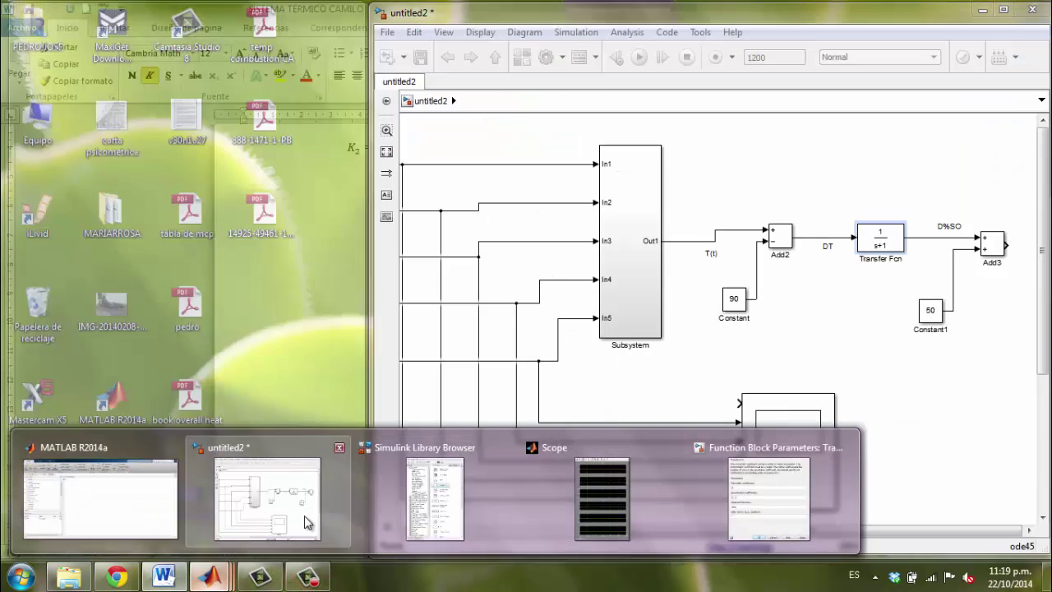
{"action": "left_click", "coordinate": [305, 521]}
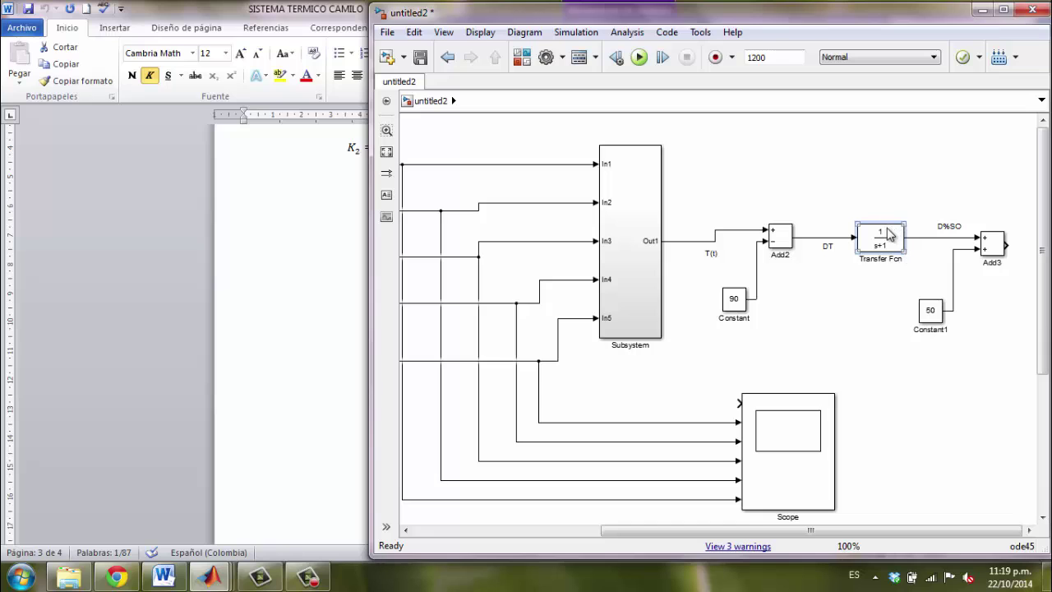
{"action": "mouse_move", "coordinate": [201, 579]}
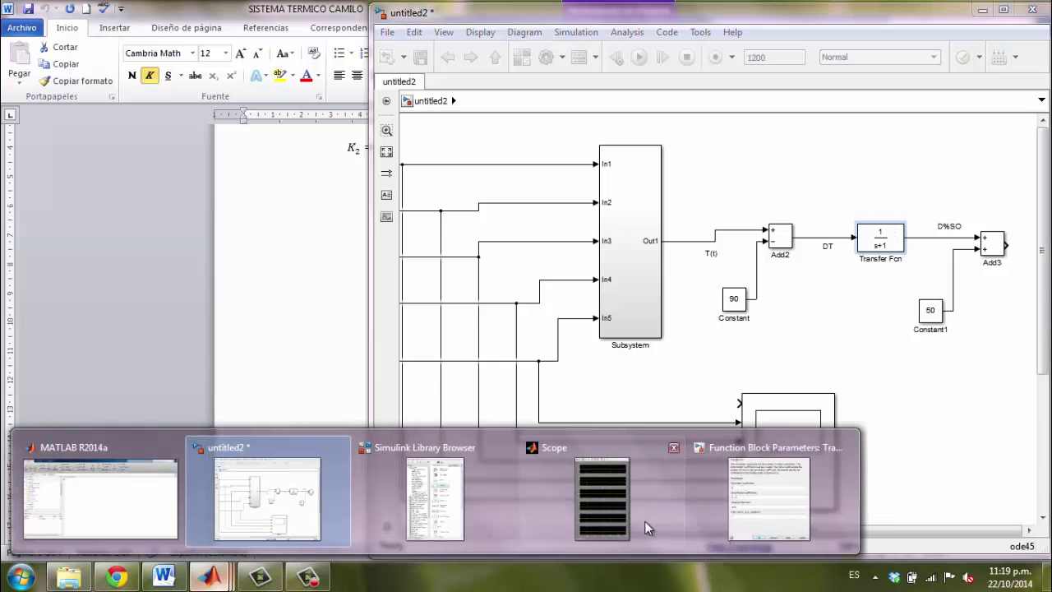
{"action": "left_click", "coordinate": [789, 501]}
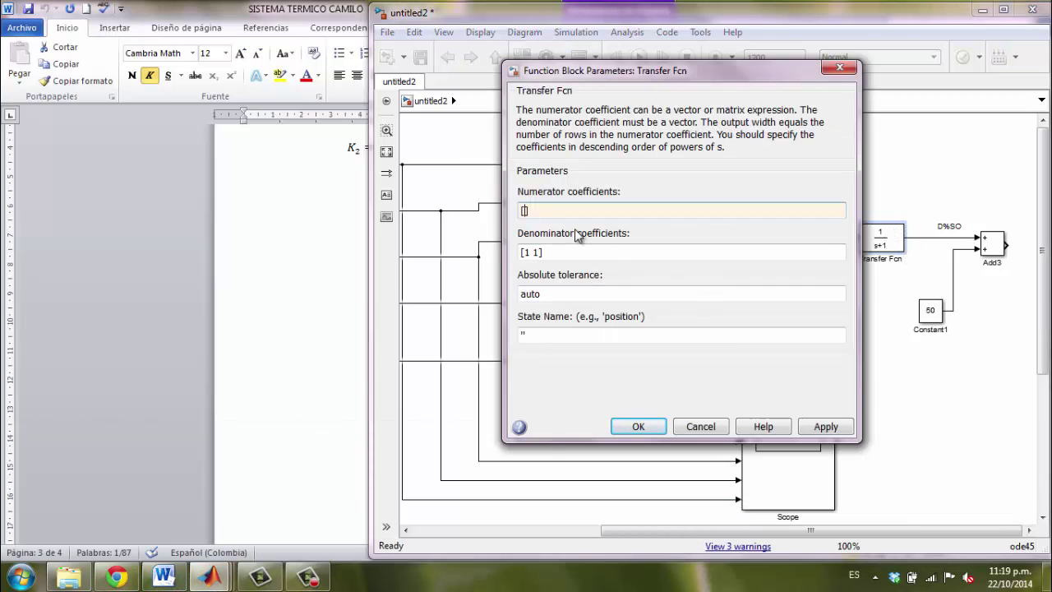
{"action": "type", "text": "1.063"}
{"action": "key", "text": "Tab"}
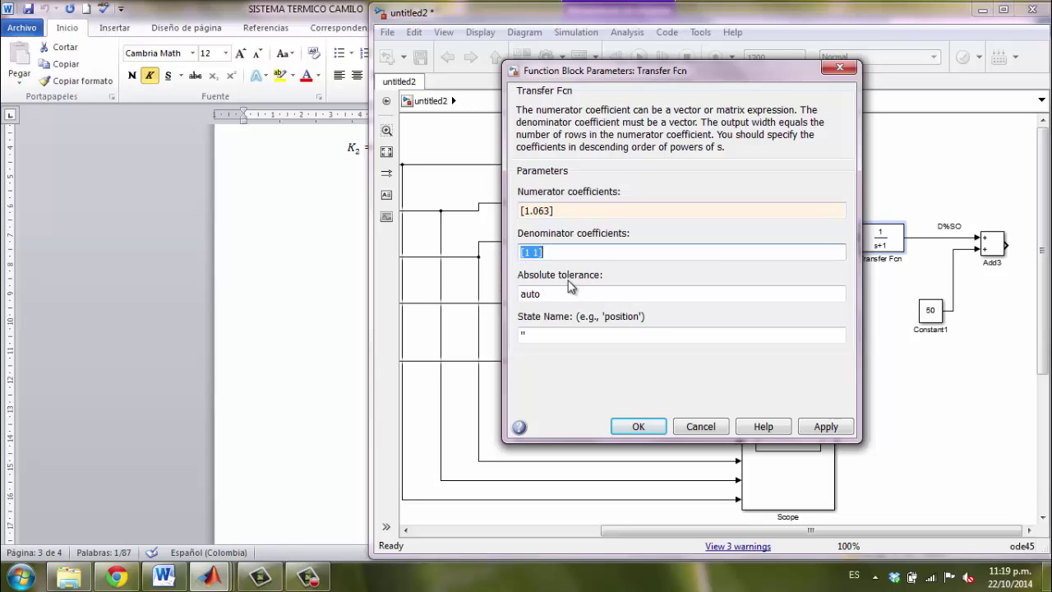
Step: Set the Transfer Fcn block's denominator coefficients to [200/10 1] and apply the parameters
{"action": "left_click", "coordinate": [542, 253]}
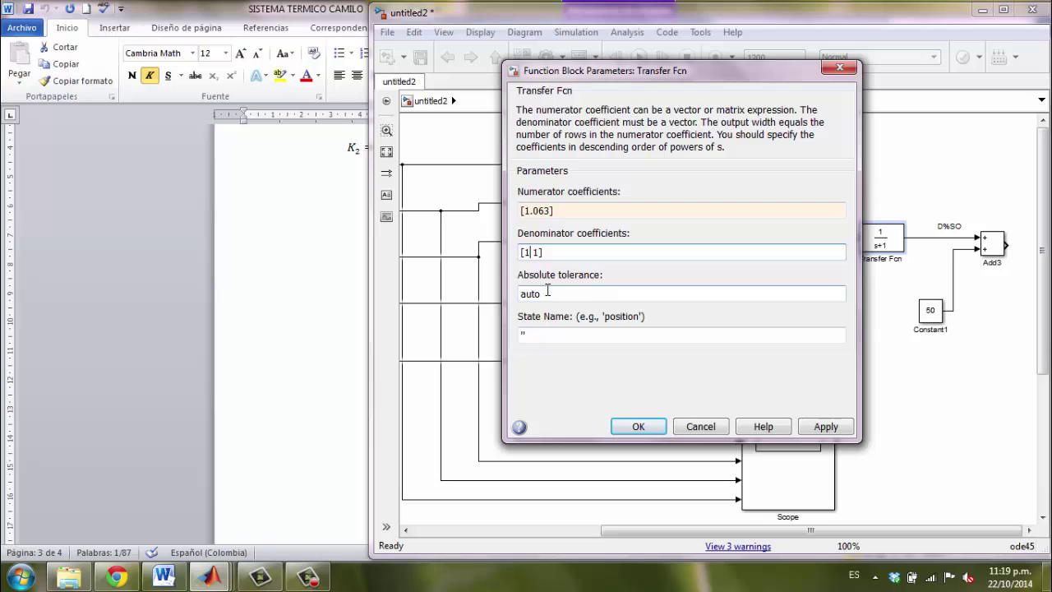
{"action": "key", "text": "BackSpace"}
{"action": "key", "text": "BackSpace"}
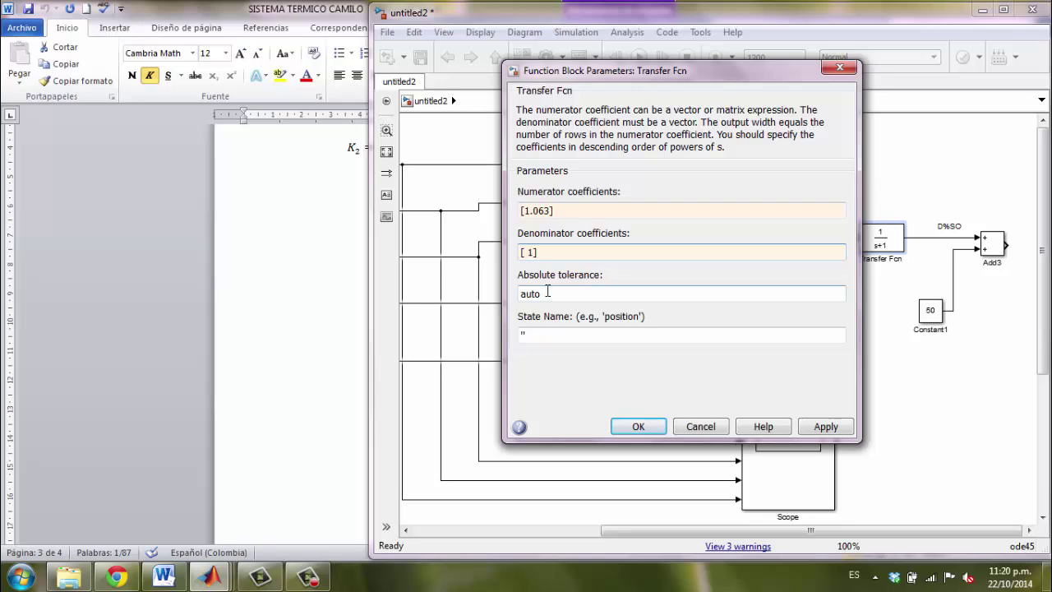
{"action": "type", "text": "200"}
{"action": "type", "text": "/10"}
{"action": "left_click", "coordinate": [649, 427]}
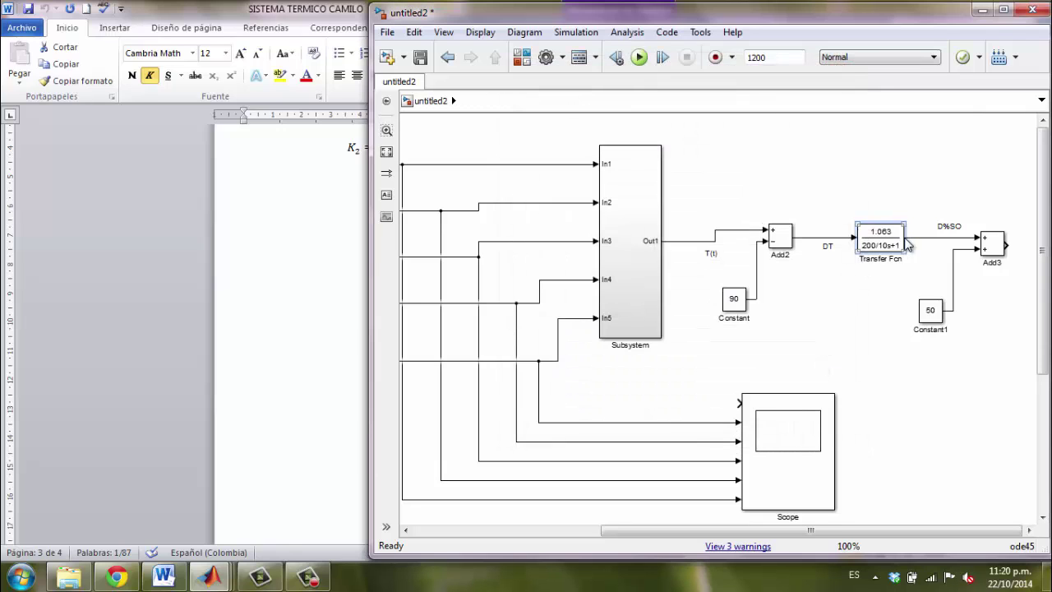
Step: Compare the sensor stage around Transfer Fcn with the sensor sizing calculation in the Word document
{"action": "left_click", "coordinate": [874, 288]}
{"action": "left_click", "coordinate": [706, 253]}
{"action": "left_click", "coordinate": [277, 367]}
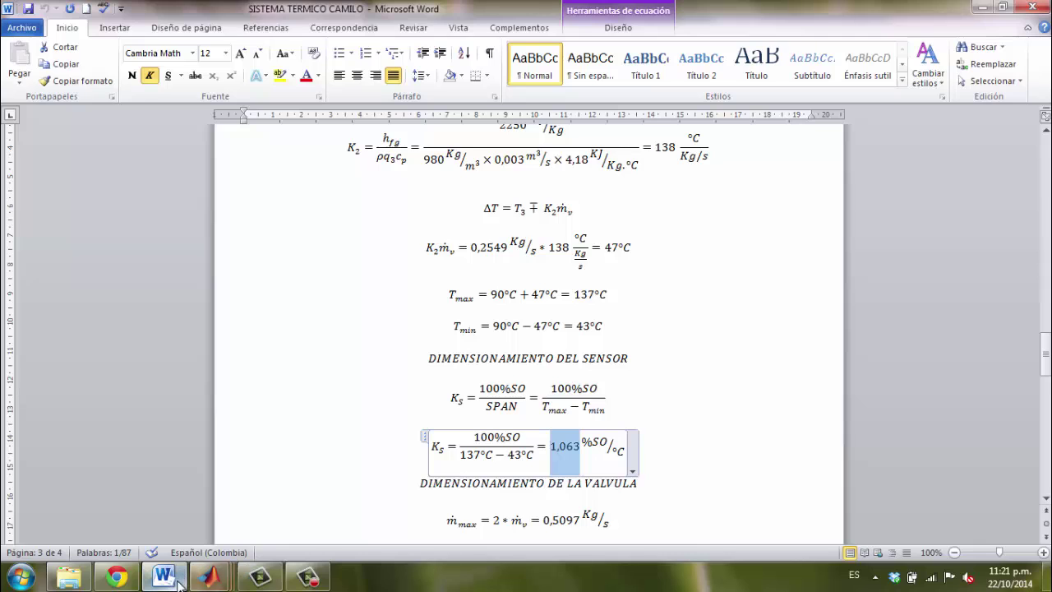
{"action": "left_click", "coordinate": [210, 576]}
{"action": "left_click", "coordinate": [305, 504]}
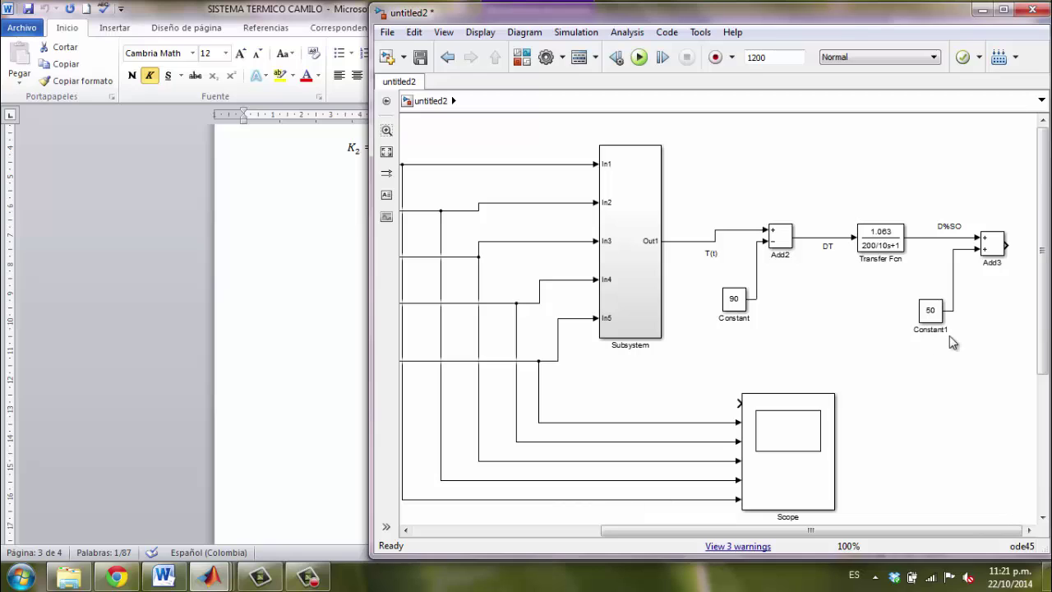
{"action": "left_click", "coordinate": [890, 234]}
{"action": "left_click", "coordinate": [838, 299]}
Step: Examine the valve stage below the Scope, including the Valvula, Add and Add1 blocks and their constants
{"action": "left_click_drag", "start_coordinate": [699, 177], "coordinate": [1042, 502]}
{"action": "left_click", "coordinate": [979, 403]}
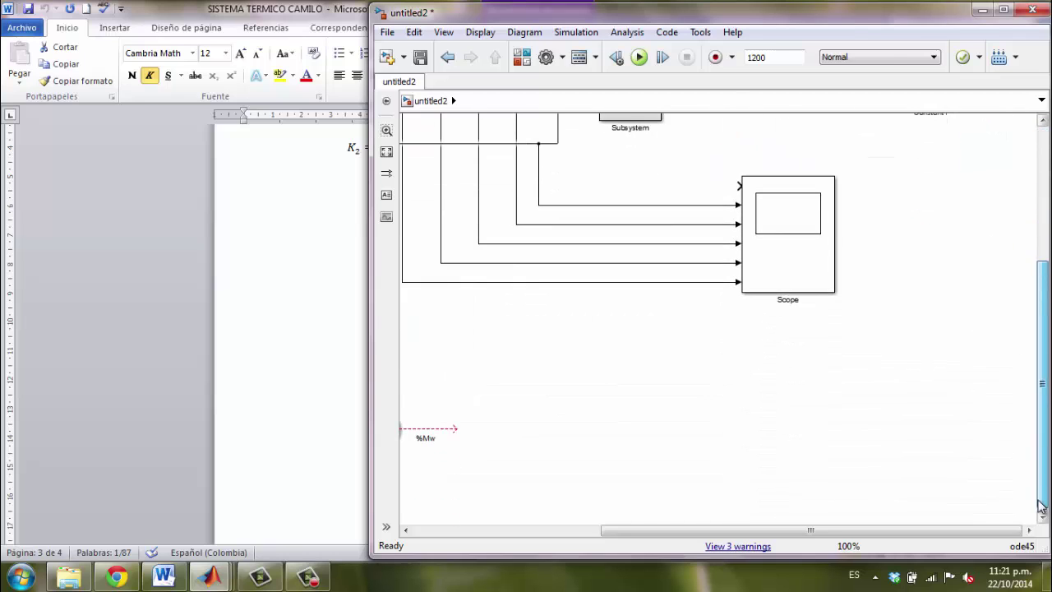
{"action": "left_click_drag", "start_coordinate": [879, 533], "coordinate": [657, 532]}
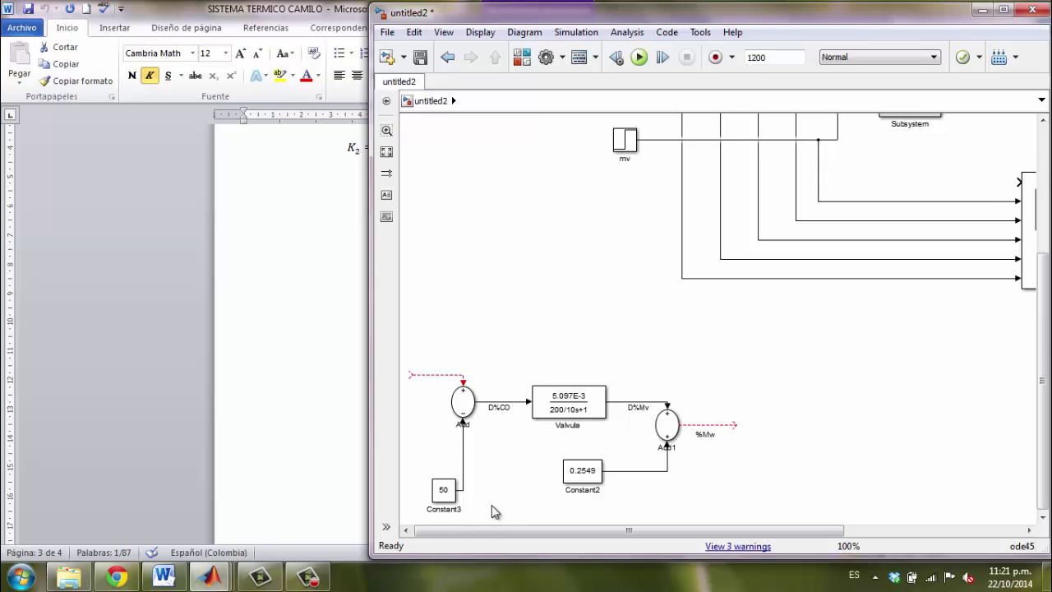
{"action": "scroll", "coordinate": [512, 478], "scroll_direction": "up", "scroll_amount": 1}
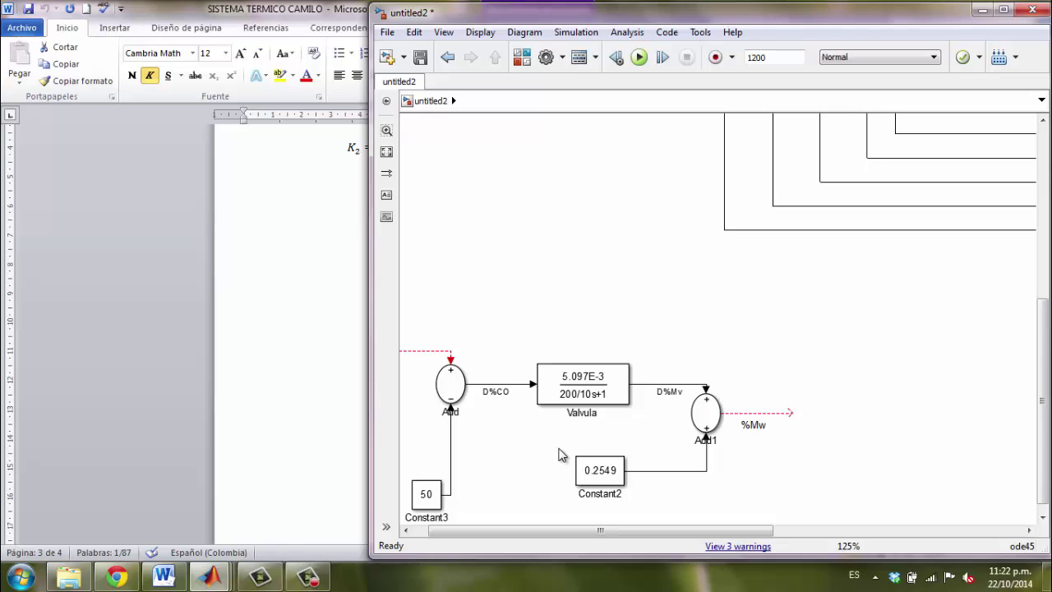
{"action": "left_click", "coordinate": [592, 401]}
{"action": "left_click", "coordinate": [503, 405]}
{"action": "left_click", "coordinate": [458, 393]}
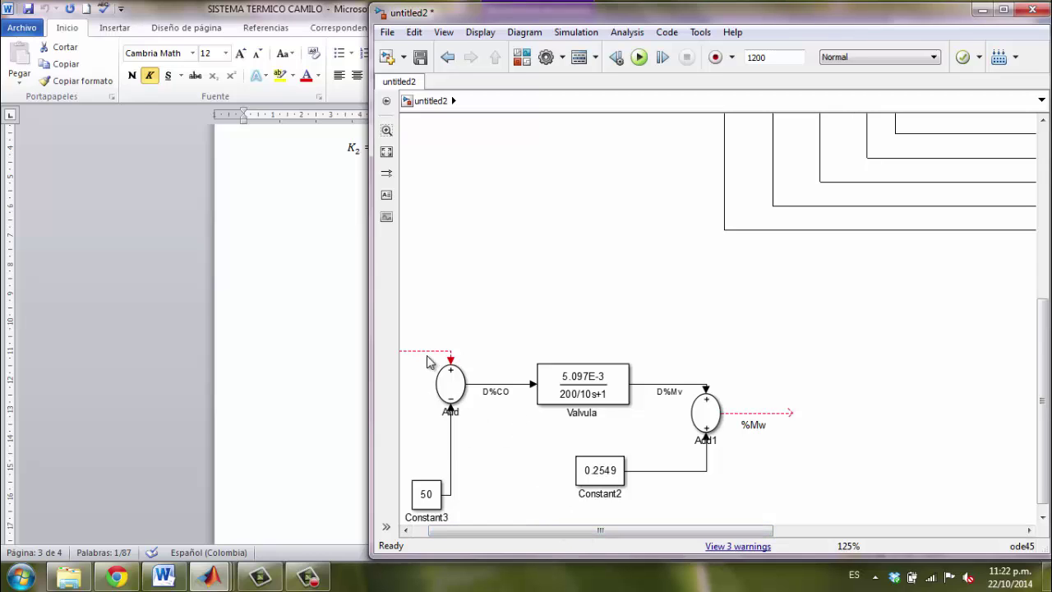
{"action": "left_click", "coordinate": [444, 402]}
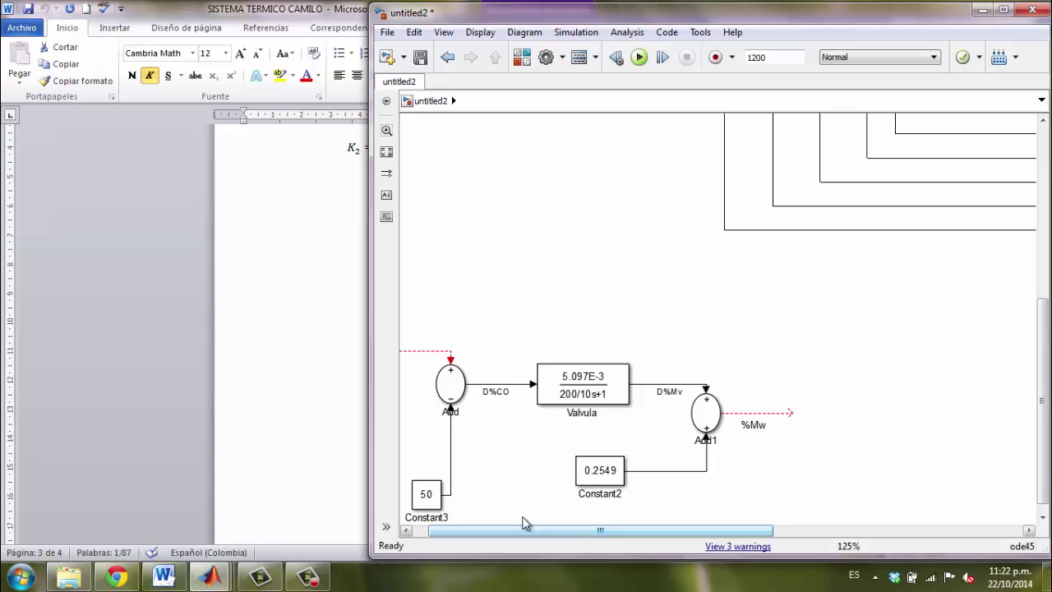
{"action": "mouse_move", "coordinate": [434, 493]}
{"action": "left_mouse_down"}
{"action": "mouse_move", "coordinate": [348, 498]}
{"action": "mouse_move", "coordinate": [438, 498]}
{"action": "left_mouse_up"}
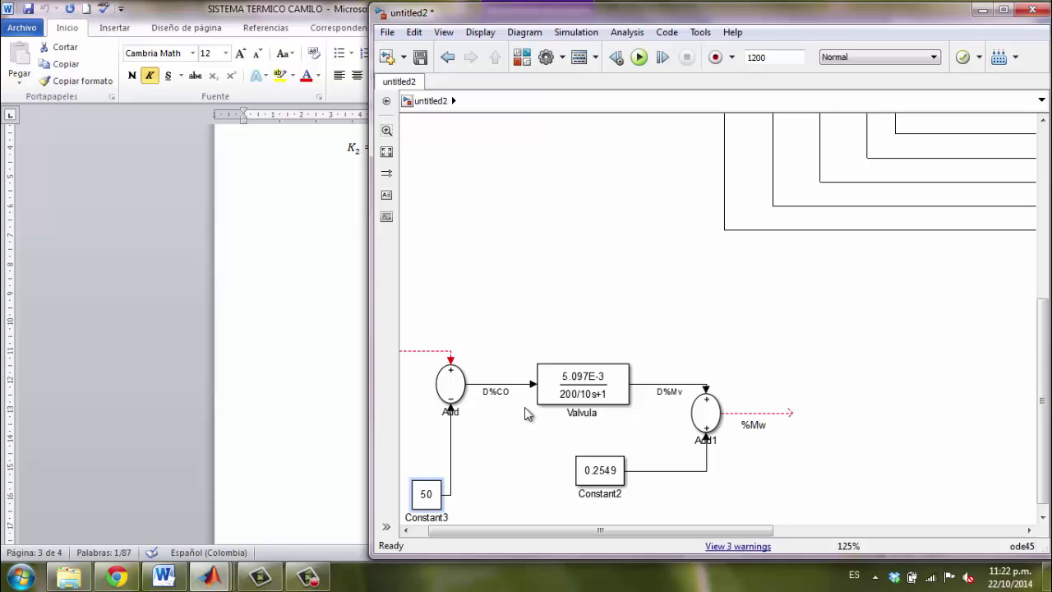
{"action": "left_click", "coordinate": [441, 503]}
{"action": "left_click", "coordinate": [505, 457]}
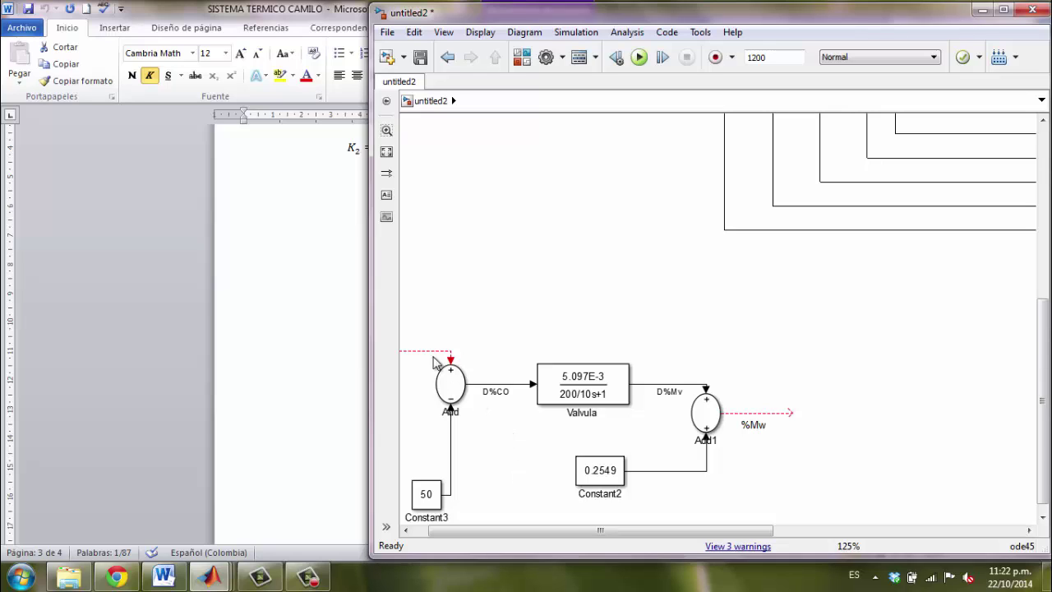
{"action": "left_click", "coordinate": [456, 380]}
{"action": "left_click", "coordinate": [591, 472]}
Step: Check the Constant2 value against the steam flow calculation in the Word document, and return to the Simulink model
{"action": "left_click", "coordinate": [254, 354]}
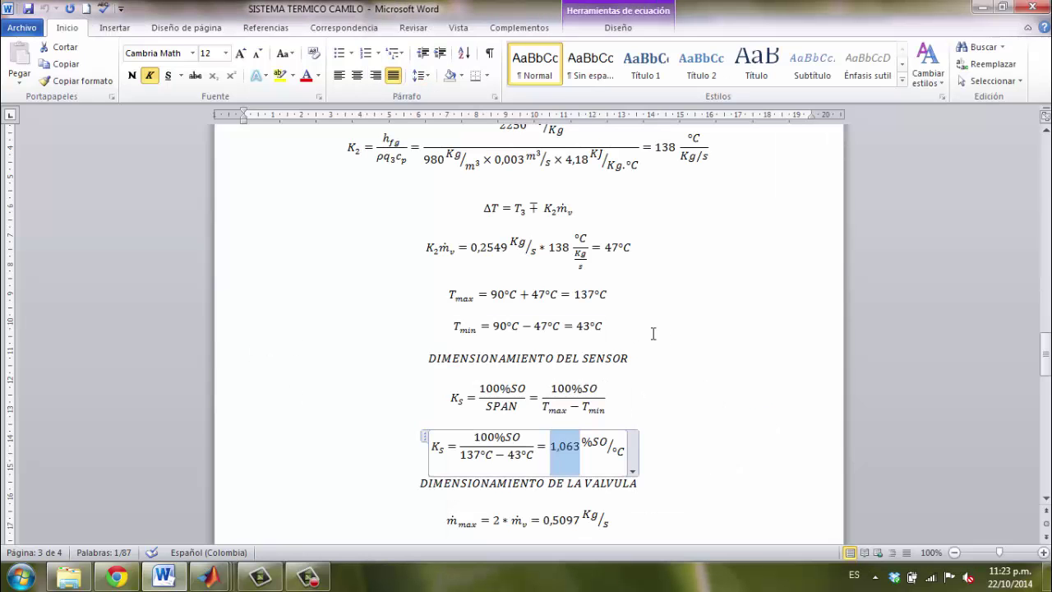
{"action": "scroll", "coordinate": [741, 423], "scroll_direction": "up", "scroll_amount": 20}
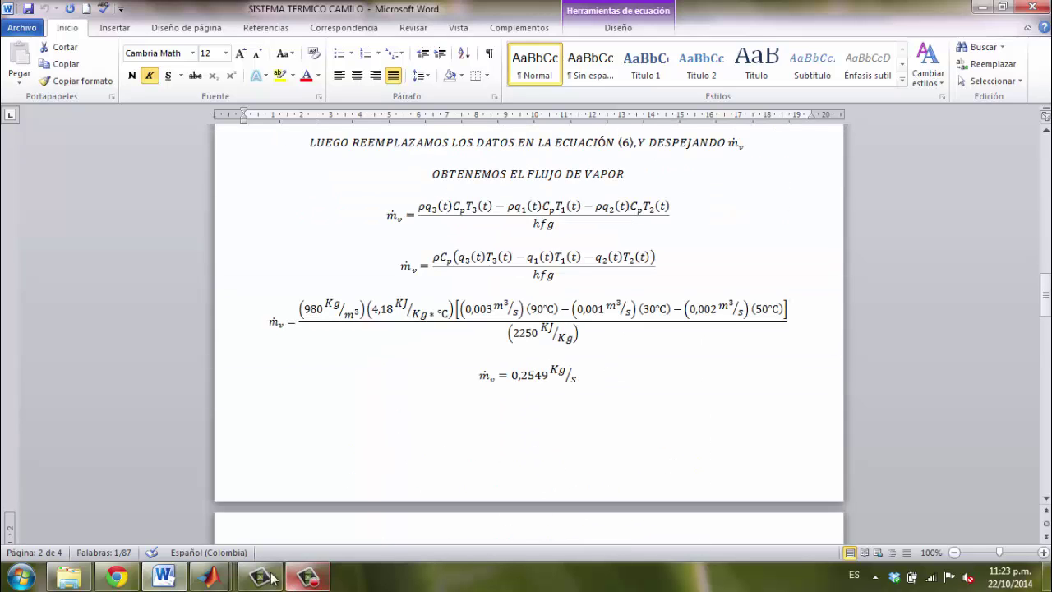
{"action": "left_click", "coordinate": [218, 582]}
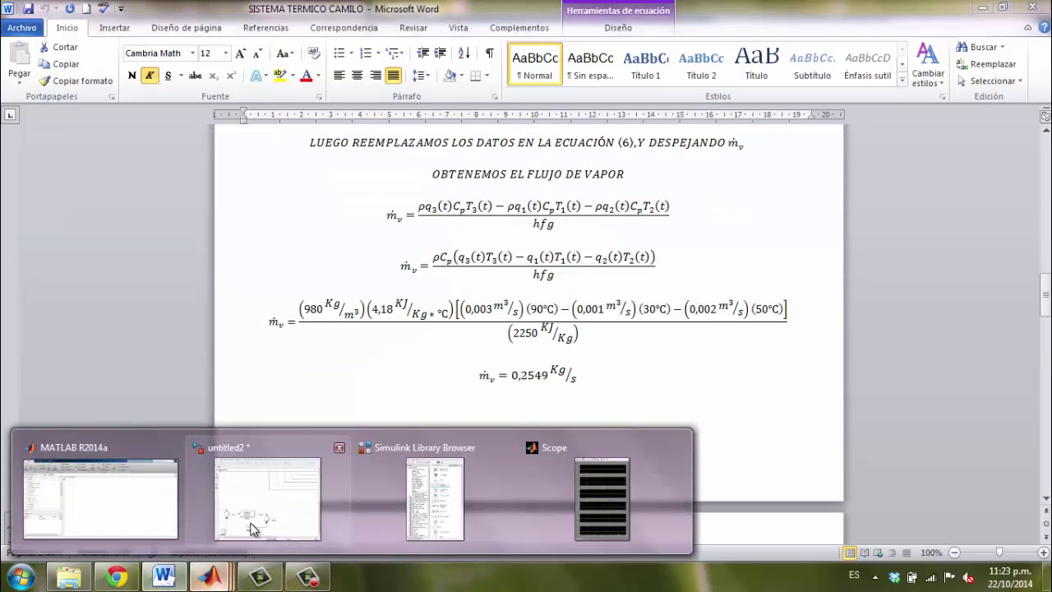
{"action": "left_click", "coordinate": [265, 502]}
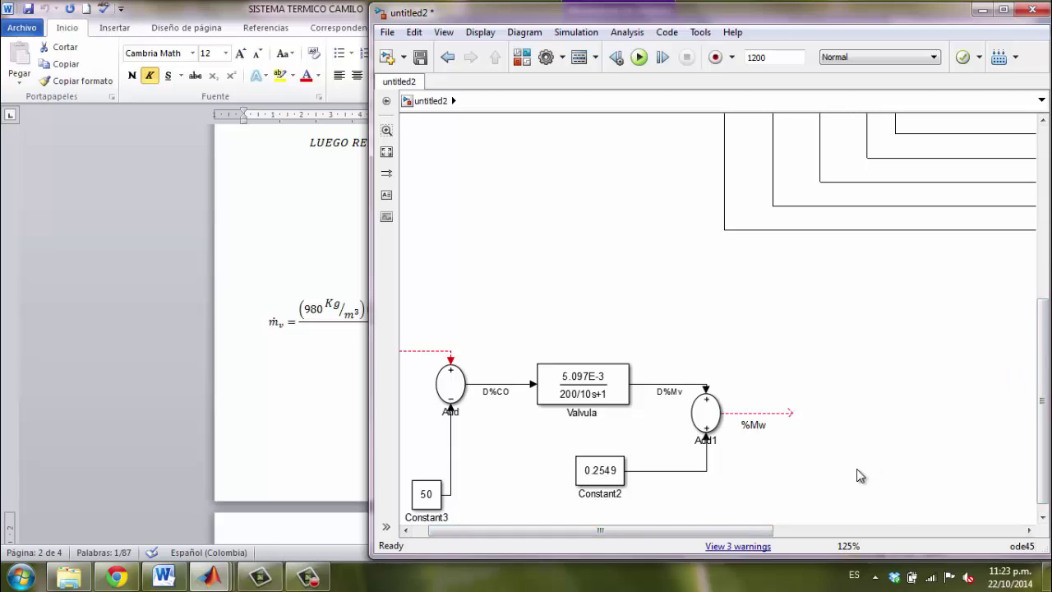
Step: Compare the Valvula block's numerator with the valve gain Kv calculation in the Word document, and return to the Simulink model
{"action": "left_click", "coordinate": [587, 389]}
{"action": "left_click", "coordinate": [487, 377]}
{"action": "left_click", "coordinate": [340, 411]}
{"action": "scroll", "coordinate": [475, 358], "scroll_direction": "down", "scroll_amount": 20}
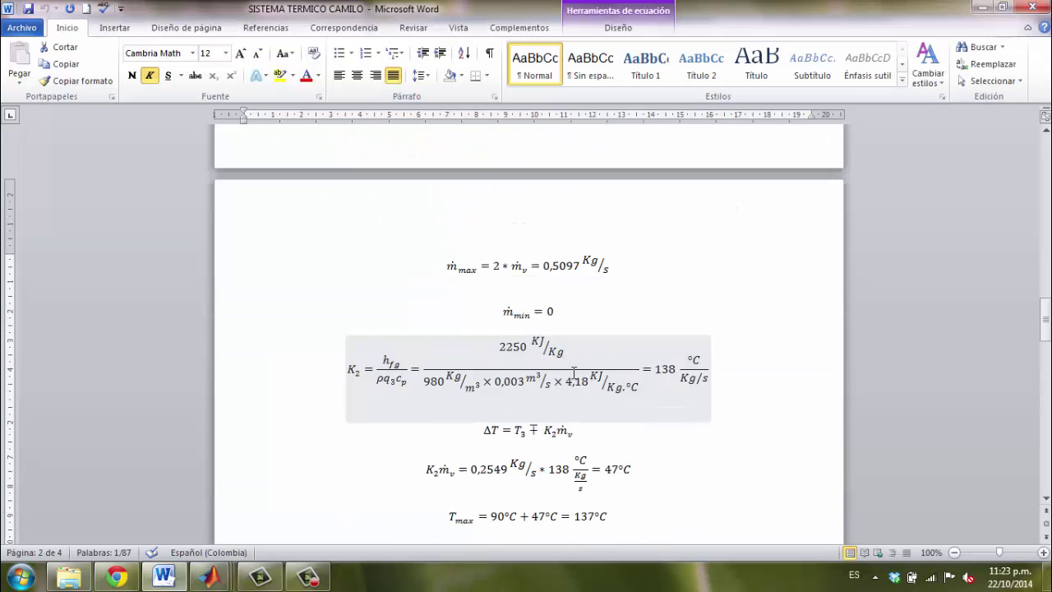
{"action": "scroll", "coordinate": [601, 333], "scroll_direction": "down", "scroll_amount": 4}
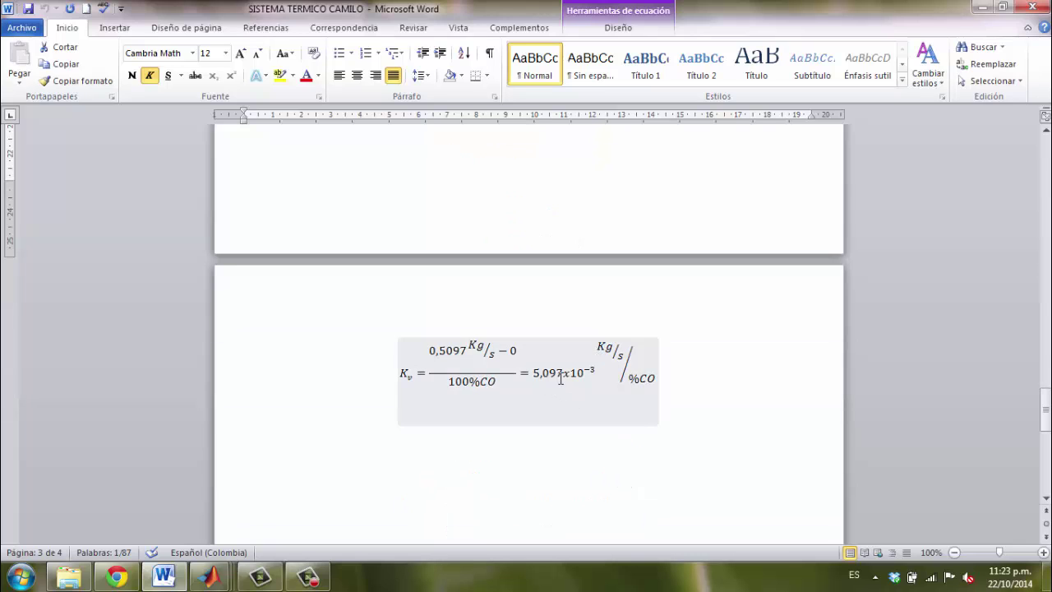
{"action": "left_click", "coordinate": [210, 578]}
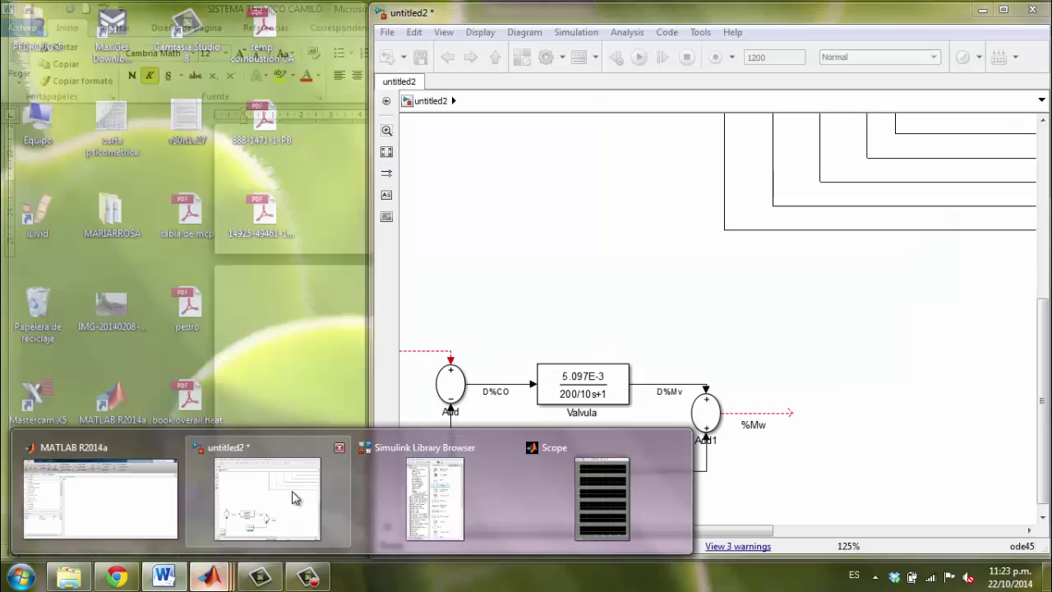
{"action": "left_click", "coordinate": [294, 494]}
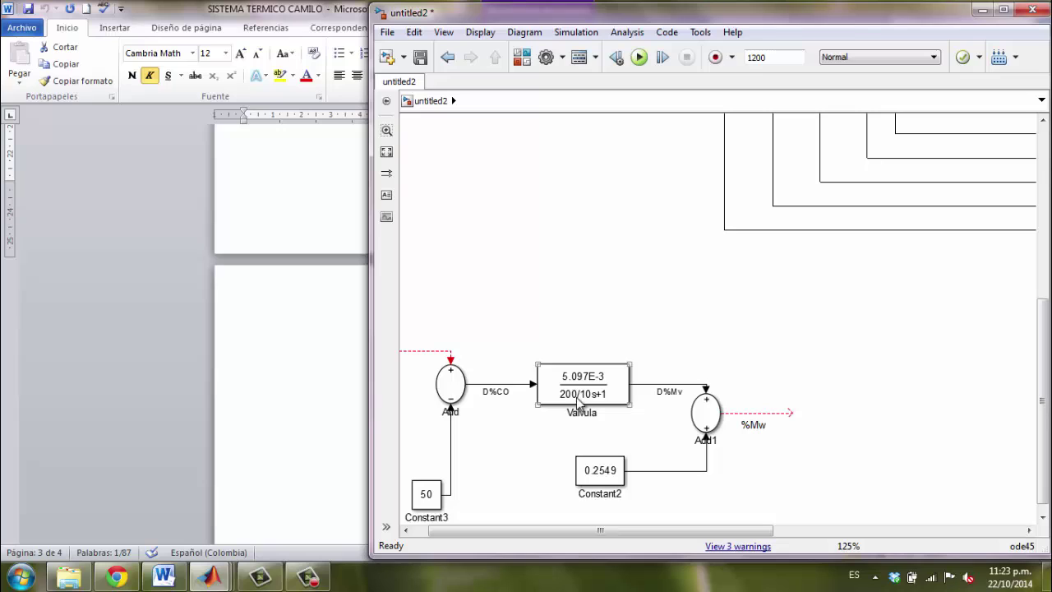
{"action": "left_click", "coordinate": [615, 295]}
{"action": "scroll", "coordinate": [625, 531], "scroll_direction": "left", "scroll_amount": 1}
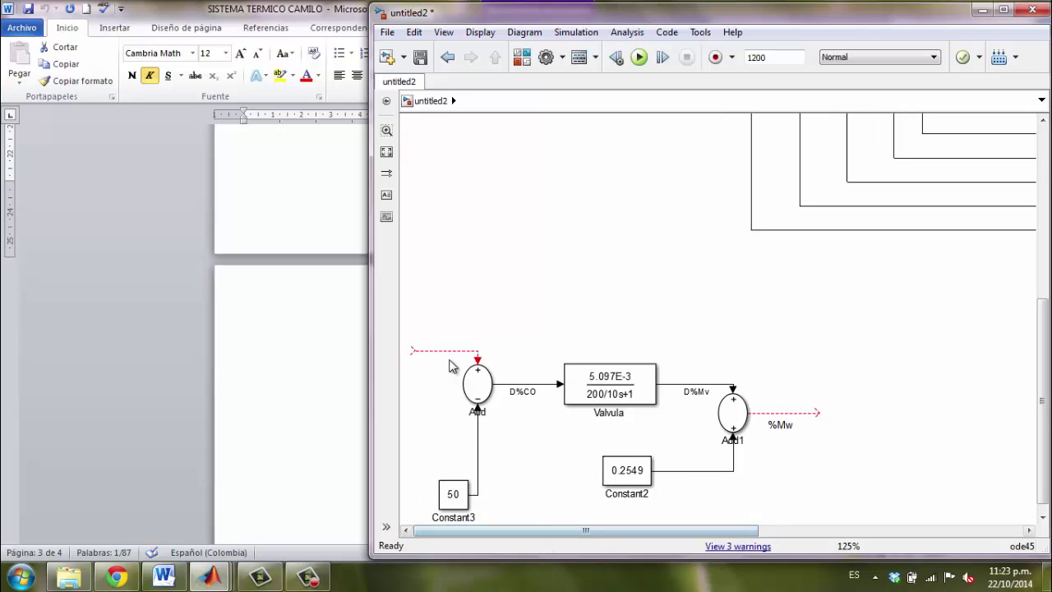
{"action": "left_click", "coordinate": [168, 581]}
{"action": "mouse_move", "coordinate": [210, 578]}
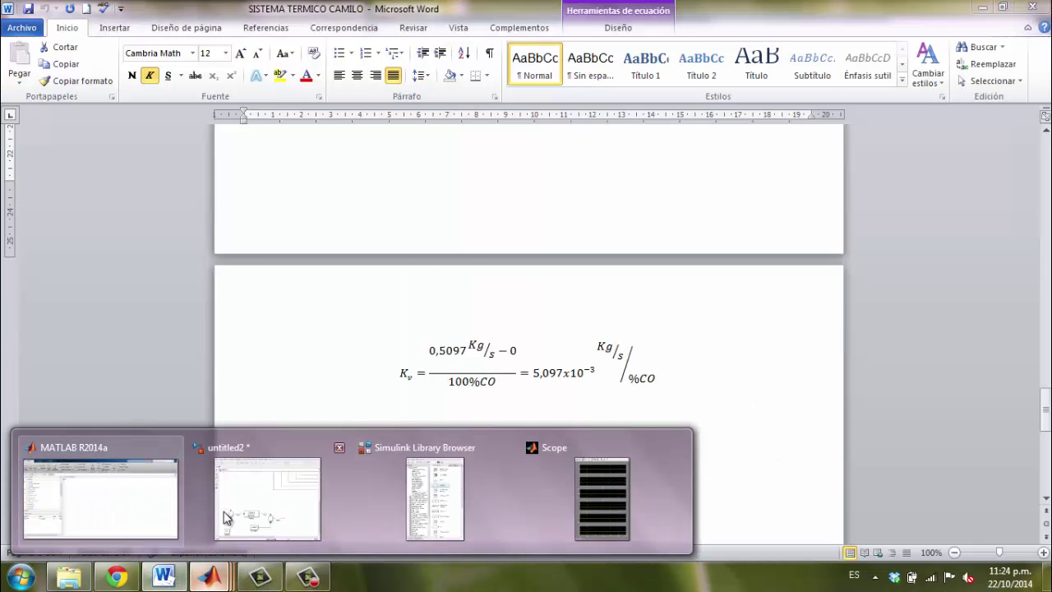
{"action": "left_click", "coordinate": [245, 518]}
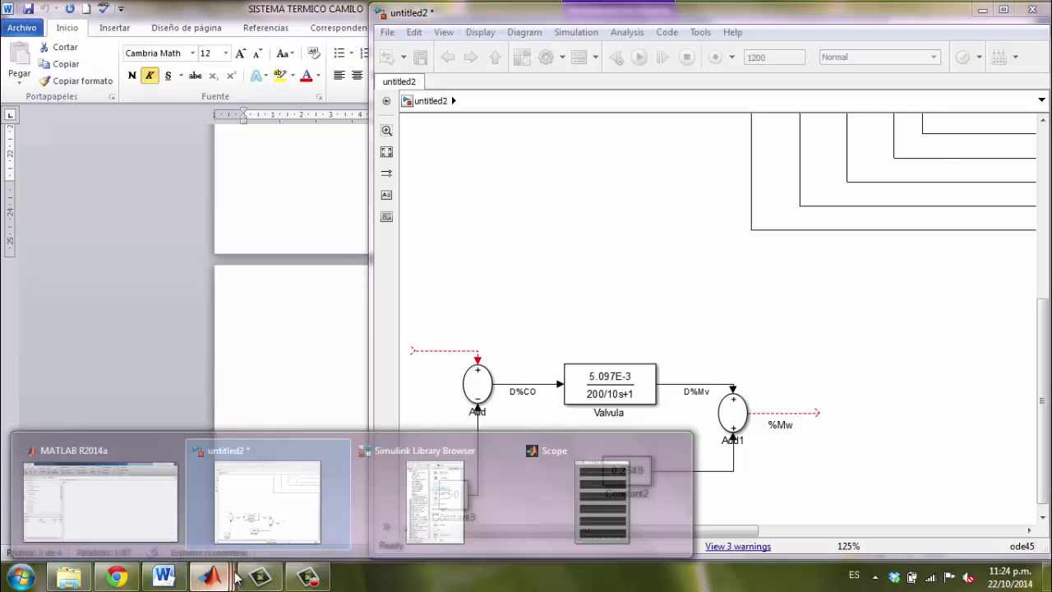
Step: Place a Constant block above Add and wire it to Add's plus input, replacing the dangling line
{"action": "left_click", "coordinate": [413, 505]}
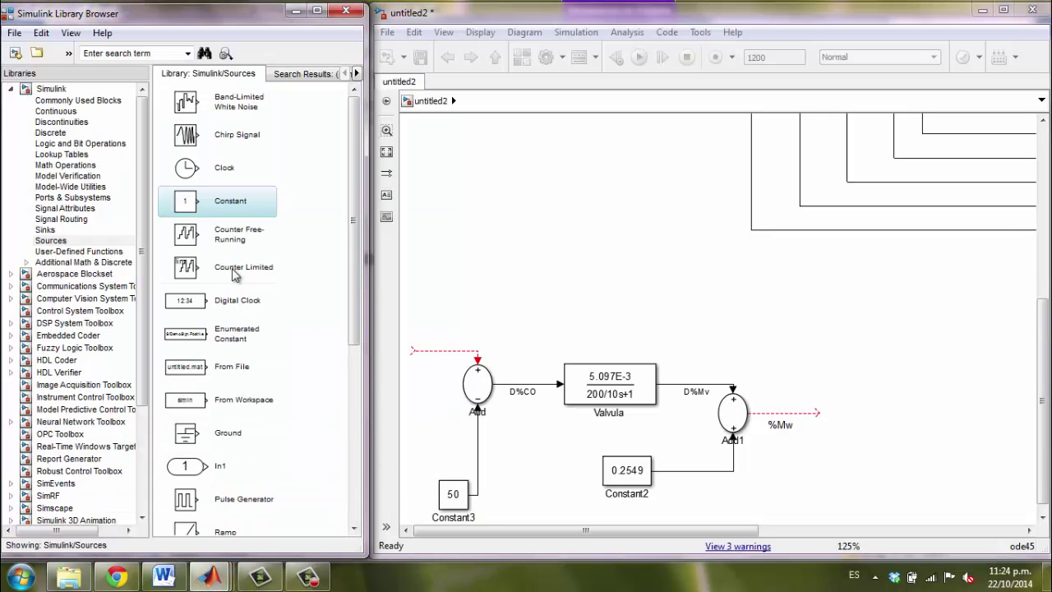
{"action": "left_click_drag", "start_coordinate": [182, 201], "coordinate": [435, 277]}
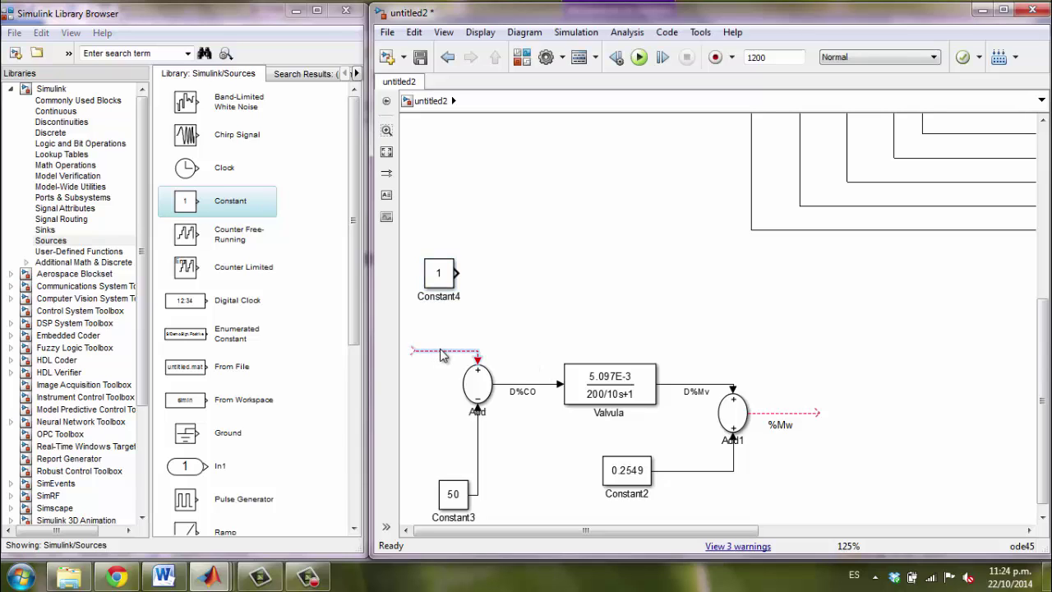
{"action": "key", "text": "Delete"}
{"action": "left_click_drag", "start_coordinate": [458, 276], "coordinate": [478, 365]}
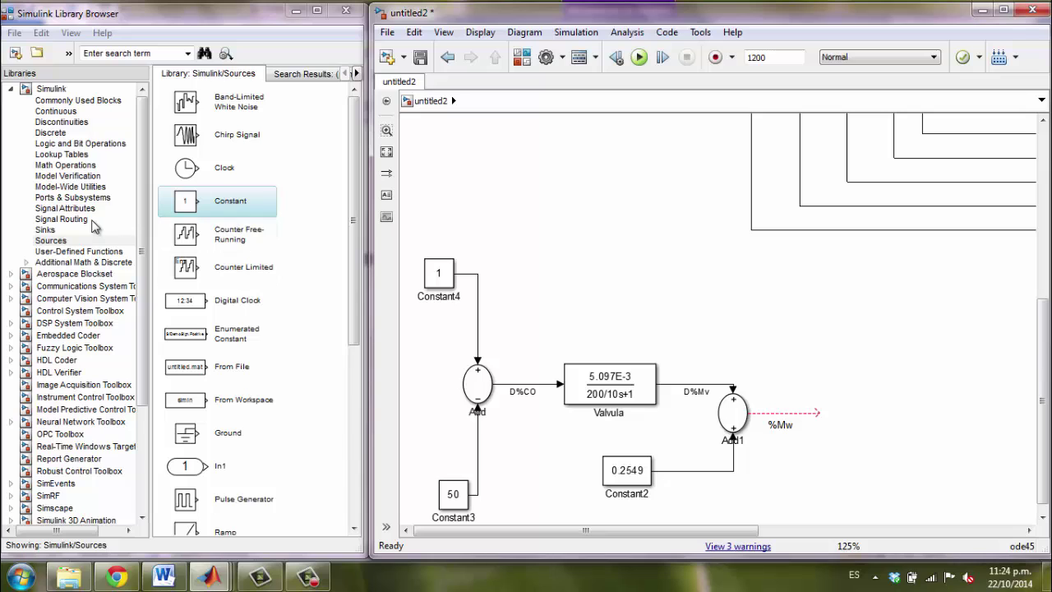
Step: Place a Display block from the Sinks library beside Add1 and connect it to the %Mw output
{"action": "left_click", "coordinate": [46, 230]}
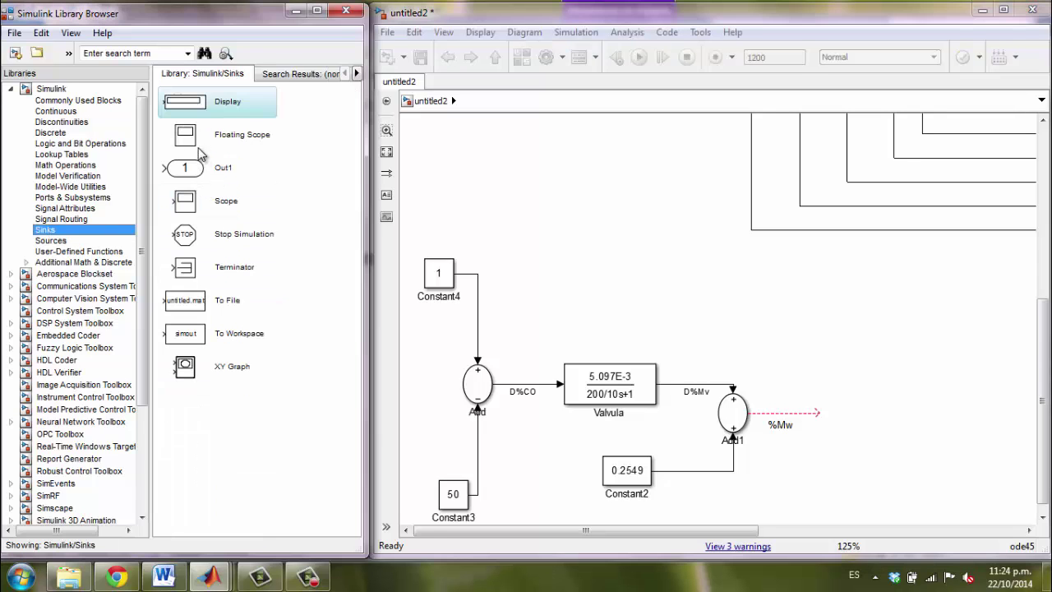
{"action": "left_click_drag", "start_coordinate": [194, 108], "coordinate": [888, 411]}
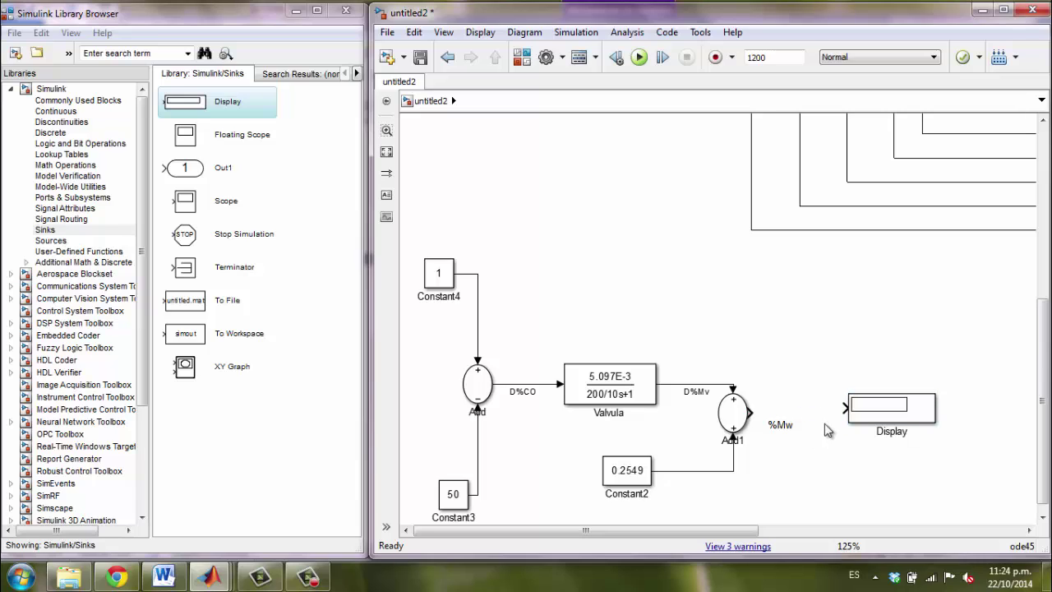
{"action": "left_click_drag", "start_coordinate": [843, 406], "coordinate": [749, 413]}
Step: Set the value of the Constant4 block feeding Add's plus input to 50
{"action": "left_click", "coordinate": [426, 288]}
{"action": "double_click", "coordinate": [438, 277]}
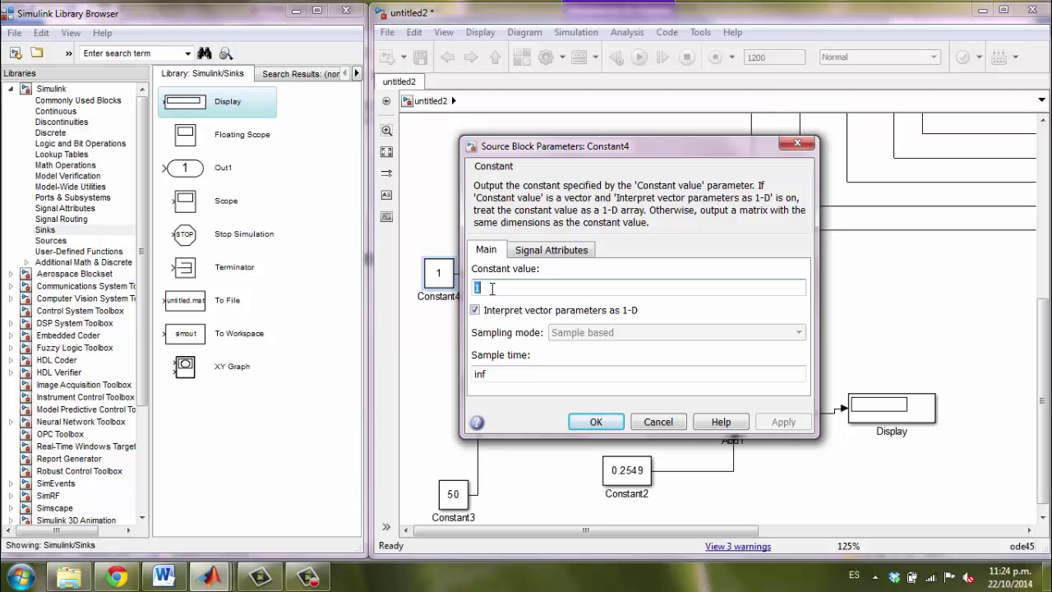
{"action": "type", "text": "50"}
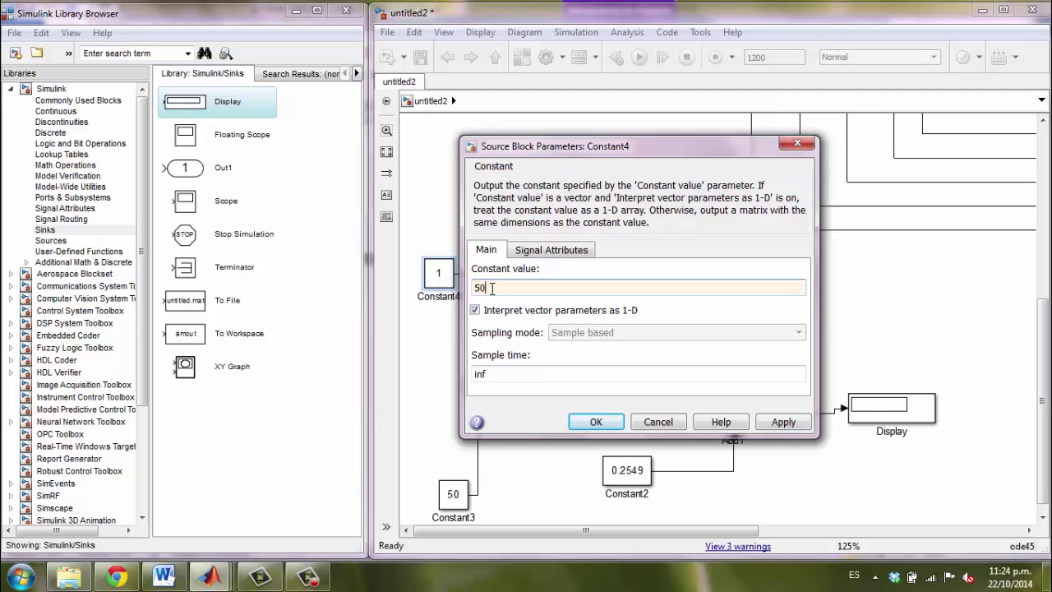
{"action": "left_click", "coordinate": [596, 421]}
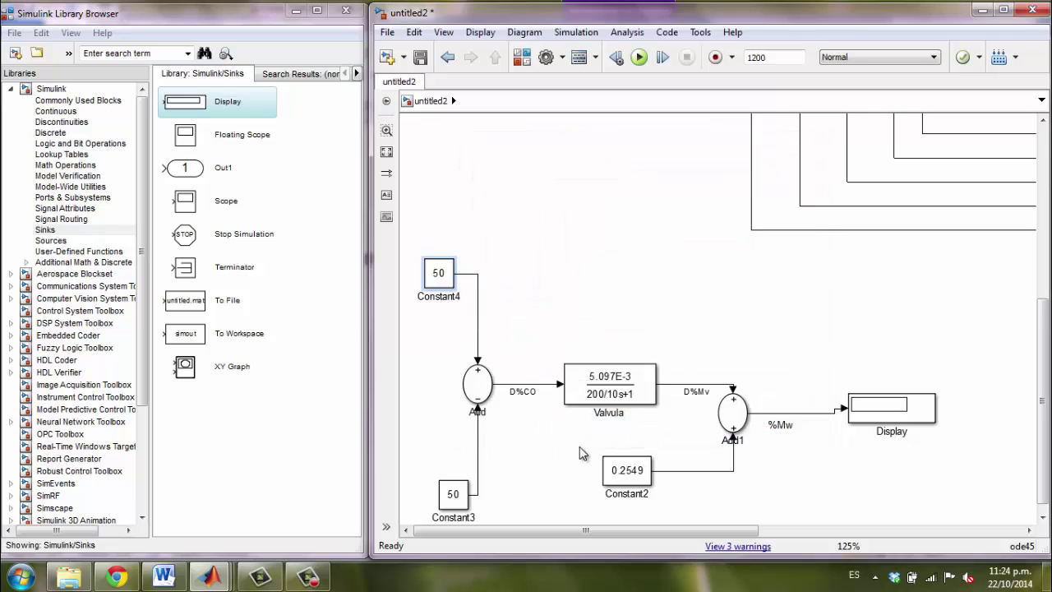
Step: Run the simulation and read the valve stage's output on the Display block
{"action": "left_click", "coordinate": [639, 57]}
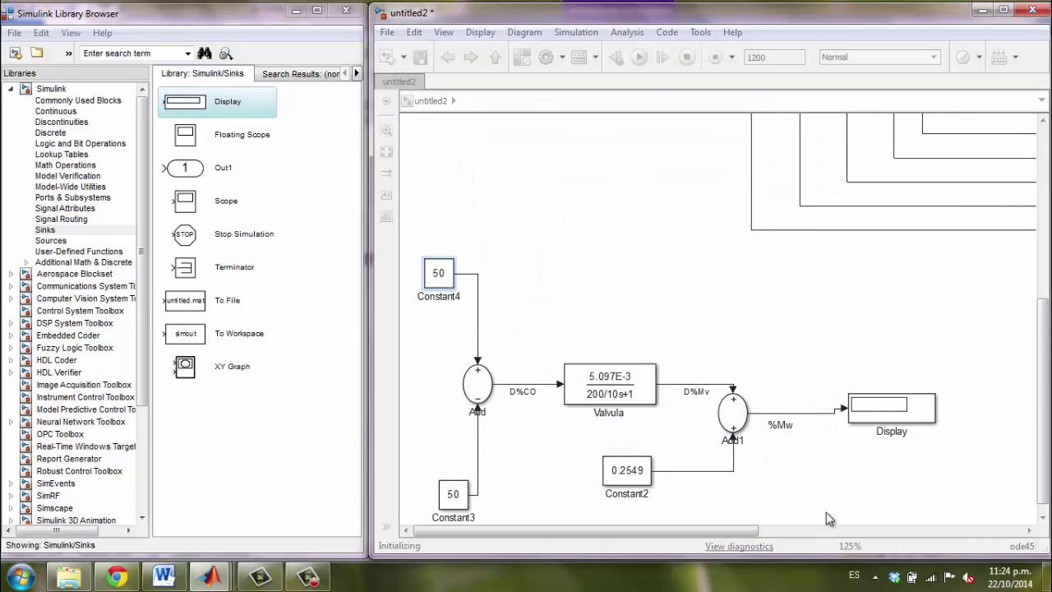
{"action": "left_click", "coordinate": [916, 413]}
{"action": "left_click", "coordinate": [838, 445]}
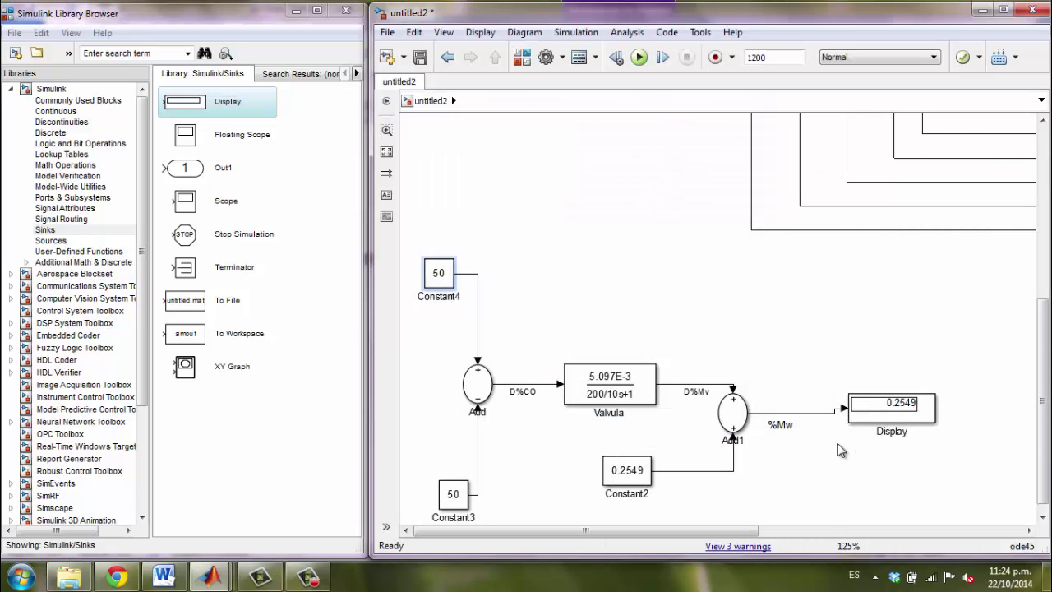
{"action": "left_click", "coordinate": [876, 419]}
{"action": "left_click", "coordinate": [855, 441]}
Step: Set the Constant4 block feeding Add's plus input to 100 and run the simulation
{"action": "left_click", "coordinate": [460, 299]}
{"action": "double_click", "coordinate": [443, 276]}
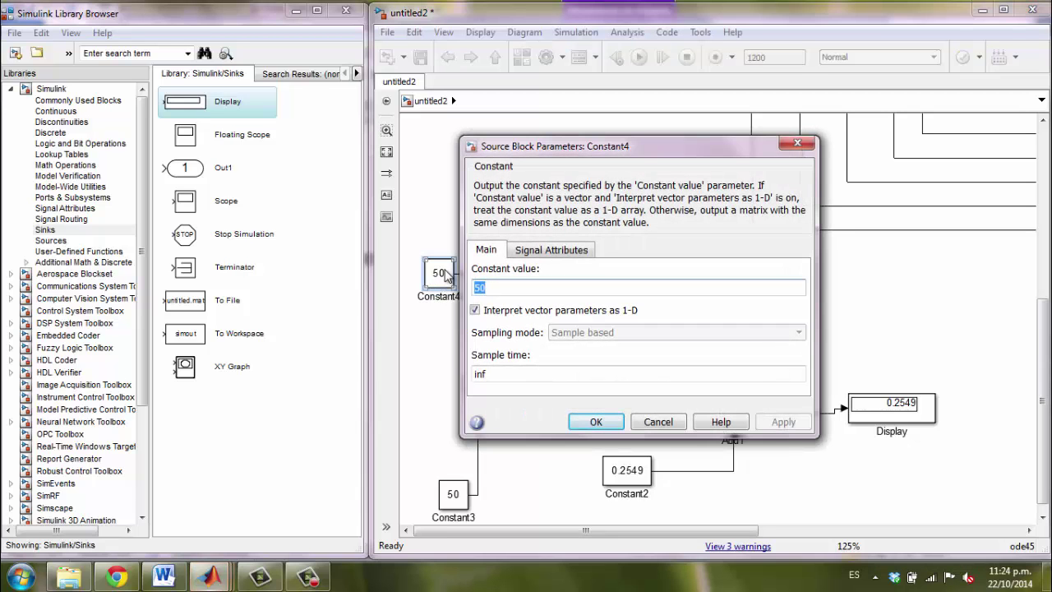
{"action": "type", "text": "100"}
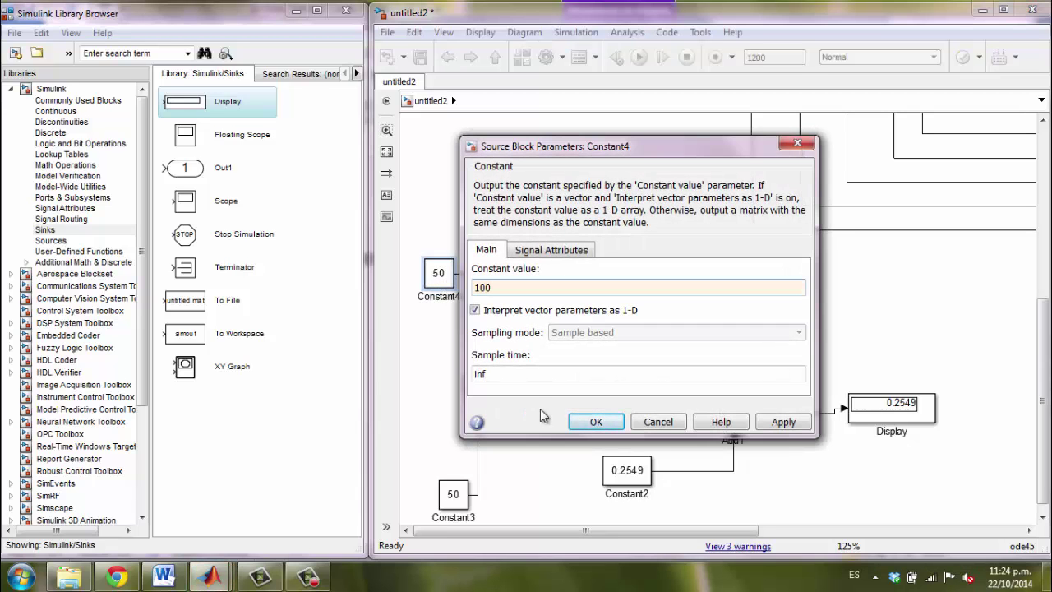
{"action": "left_click", "coordinate": [593, 422]}
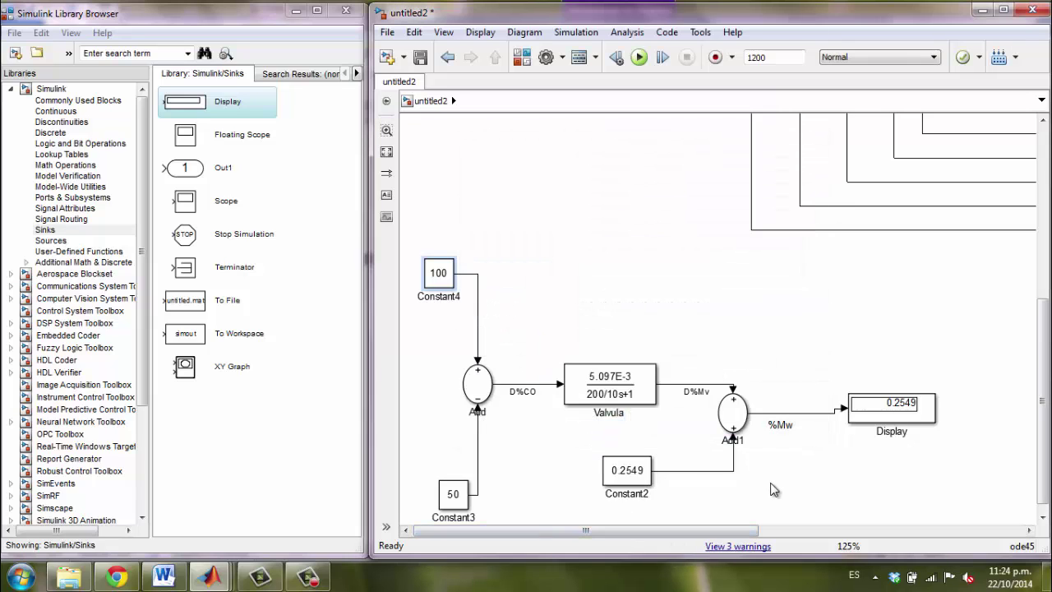
{"action": "left_click", "coordinate": [638, 56]}
Step: Look up the calculated maximum mass flow in the Word document and compare it with the Display in the Simulink model
{"action": "left_click", "coordinate": [164, 577]}
{"action": "scroll", "coordinate": [603, 378], "scroll_direction": "up", "scroll_amount": 10}
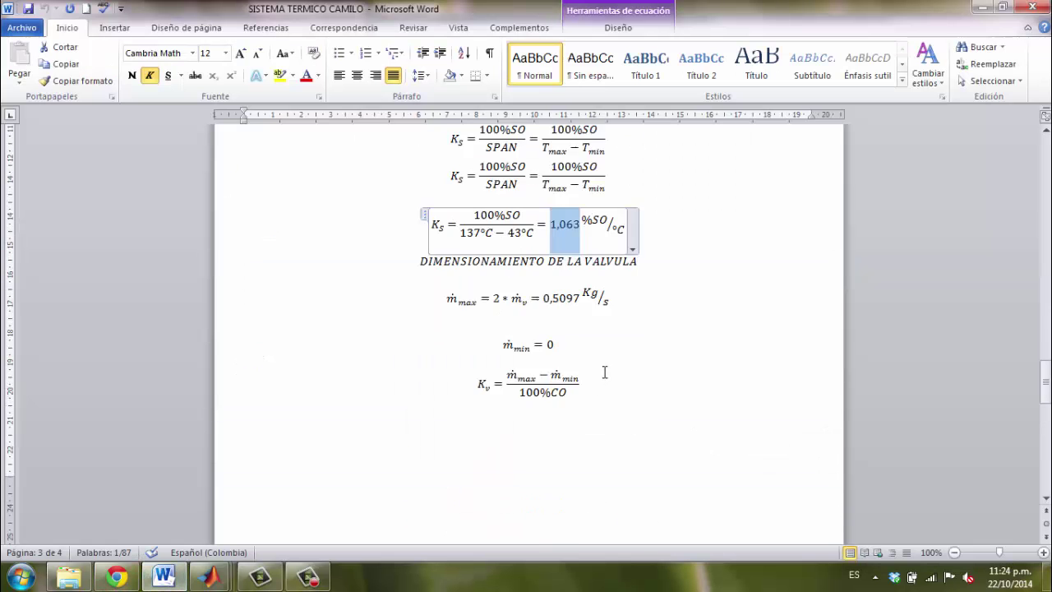
{"action": "scroll", "coordinate": [605, 390], "scroll_direction": "up", "scroll_amount": 7}
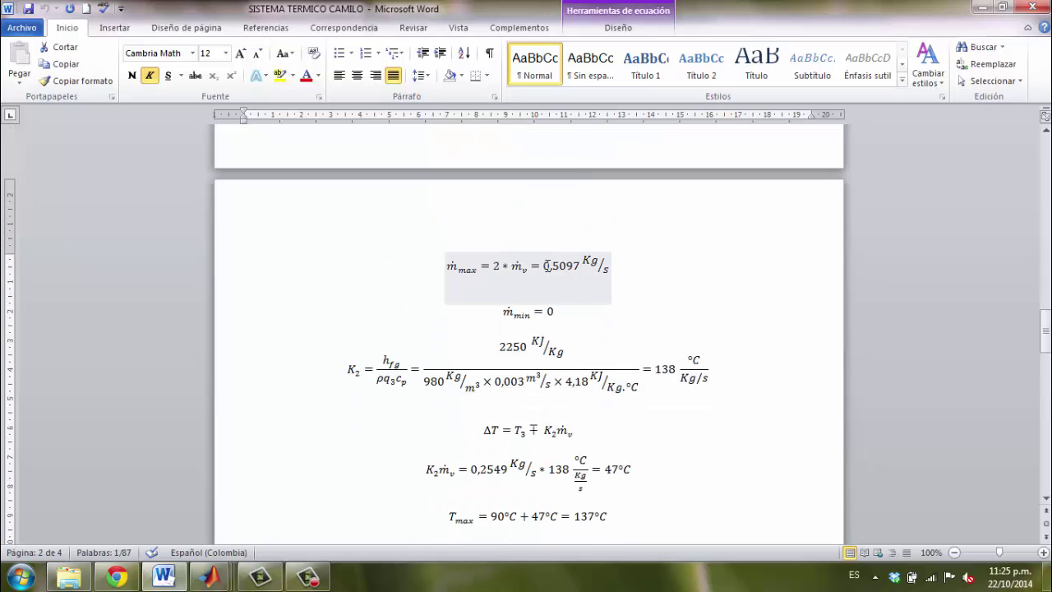
{"action": "mouse_move", "coordinate": [213, 575]}
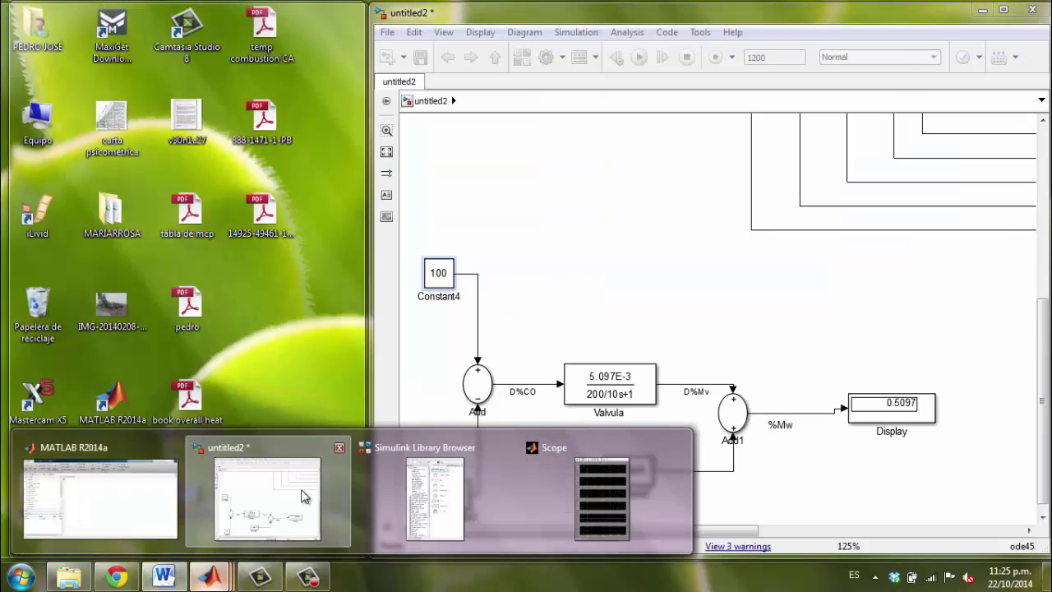
{"action": "left_click", "coordinate": [304, 495]}
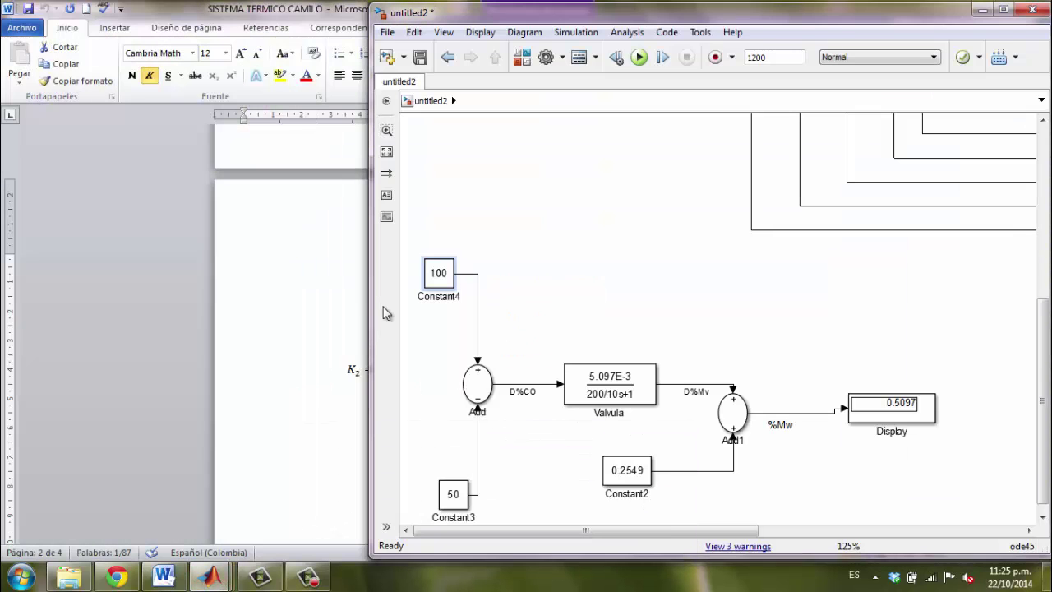
Step: Set Constant4 to 0, run the simulation and check the valve stage's output on the Display block
{"action": "double_click", "coordinate": [448, 278]}
{"action": "type", "text": "0"}
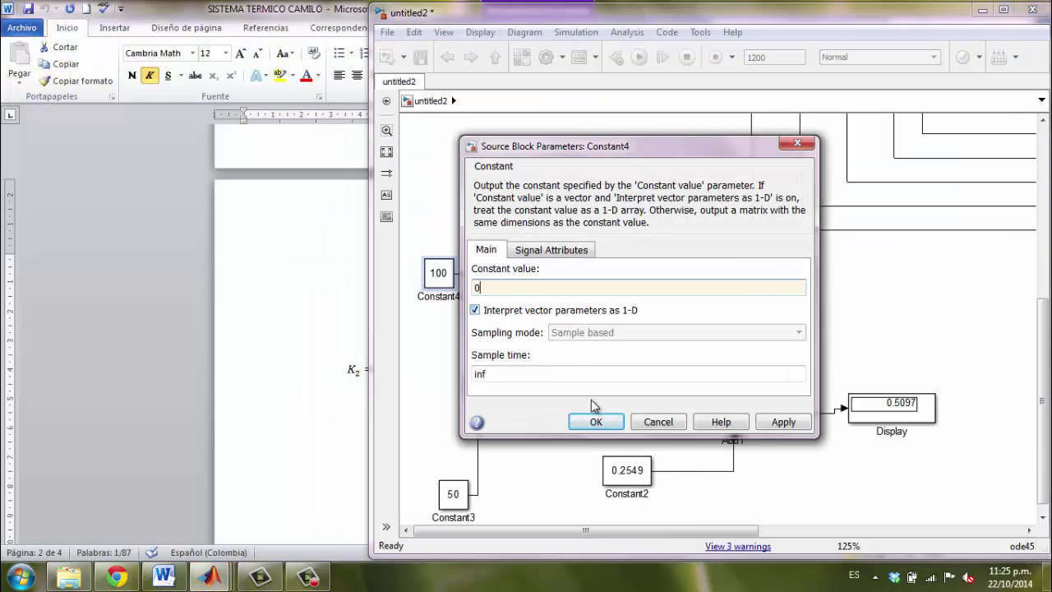
{"action": "left_click", "coordinate": [595, 422]}
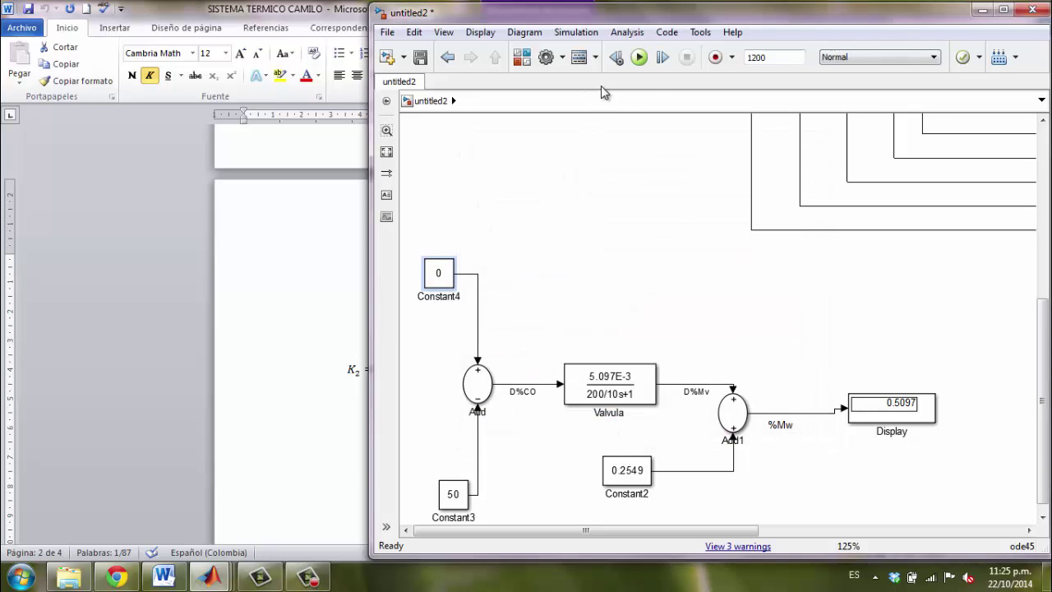
{"action": "left_click", "coordinate": [638, 58]}
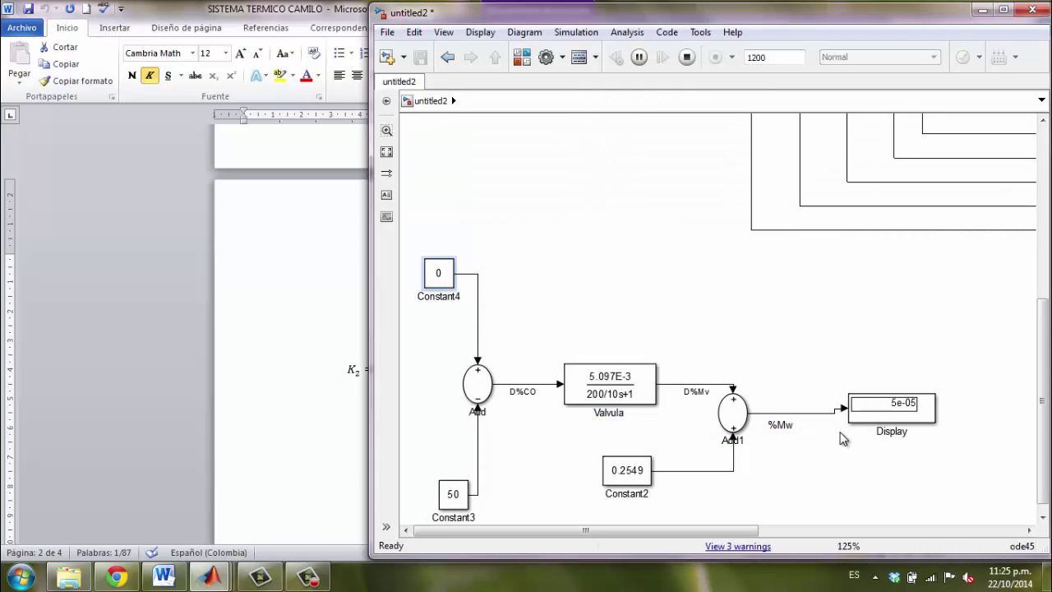
{"action": "left_click", "coordinate": [898, 411]}
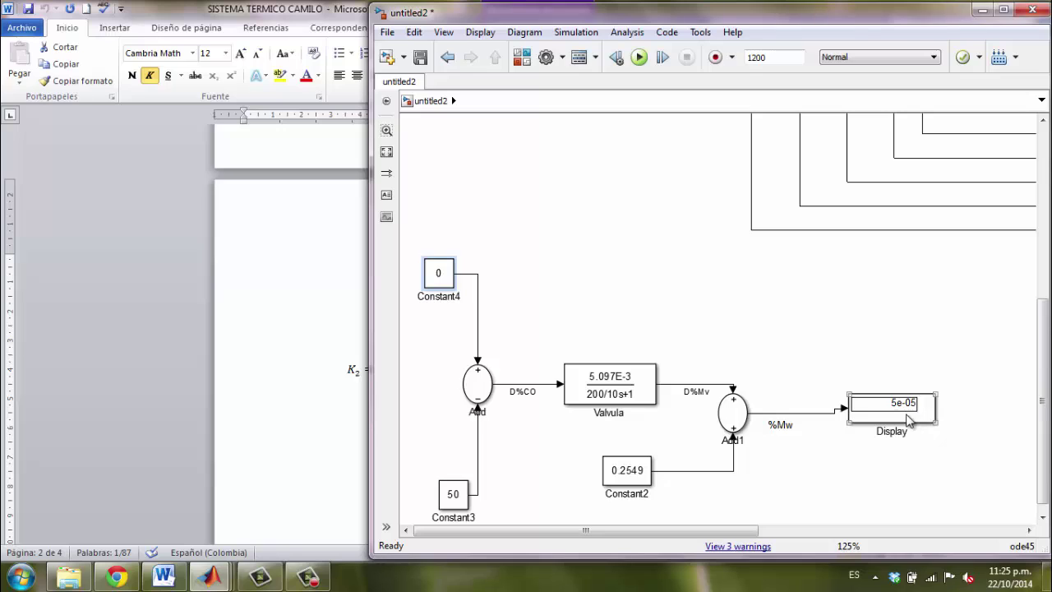
{"action": "left_click", "coordinate": [644, 385]}
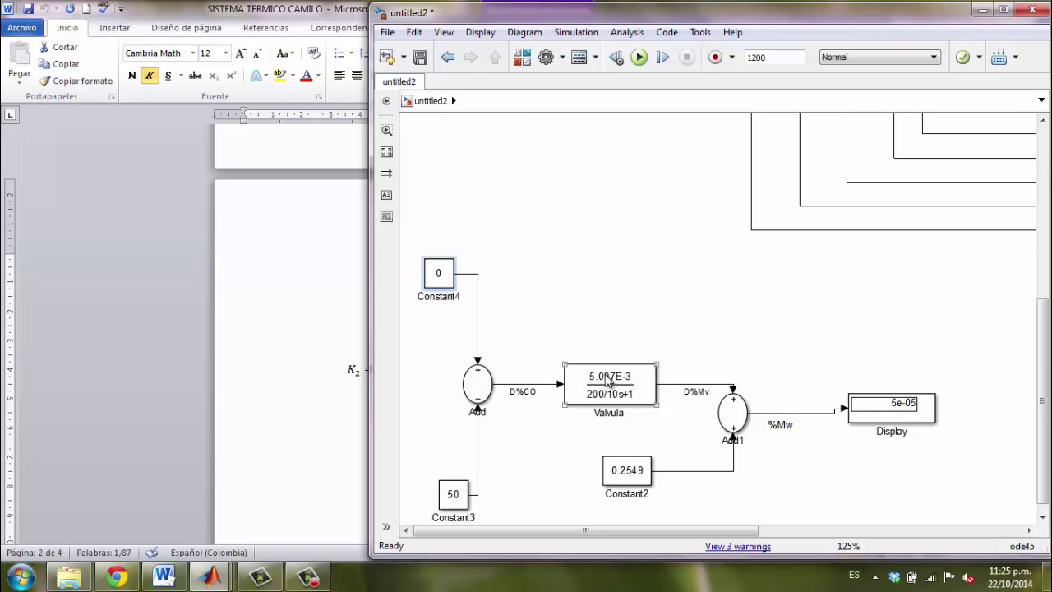
{"action": "left_click", "coordinate": [628, 313]}
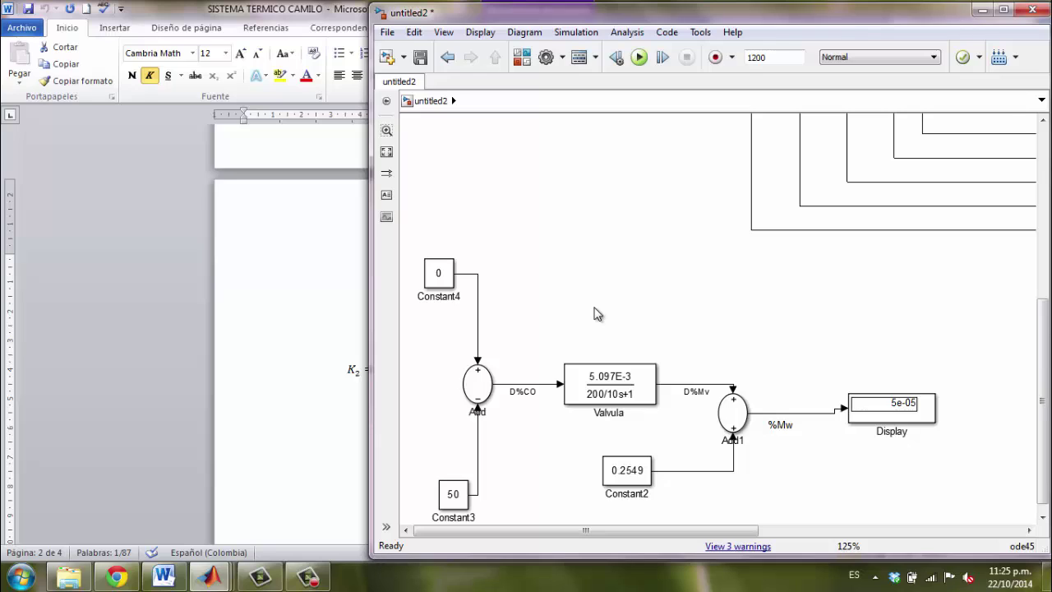
Step: Delete the Display block and the Constant4 block used for testing the valve stage
{"action": "left_click", "coordinate": [879, 411]}
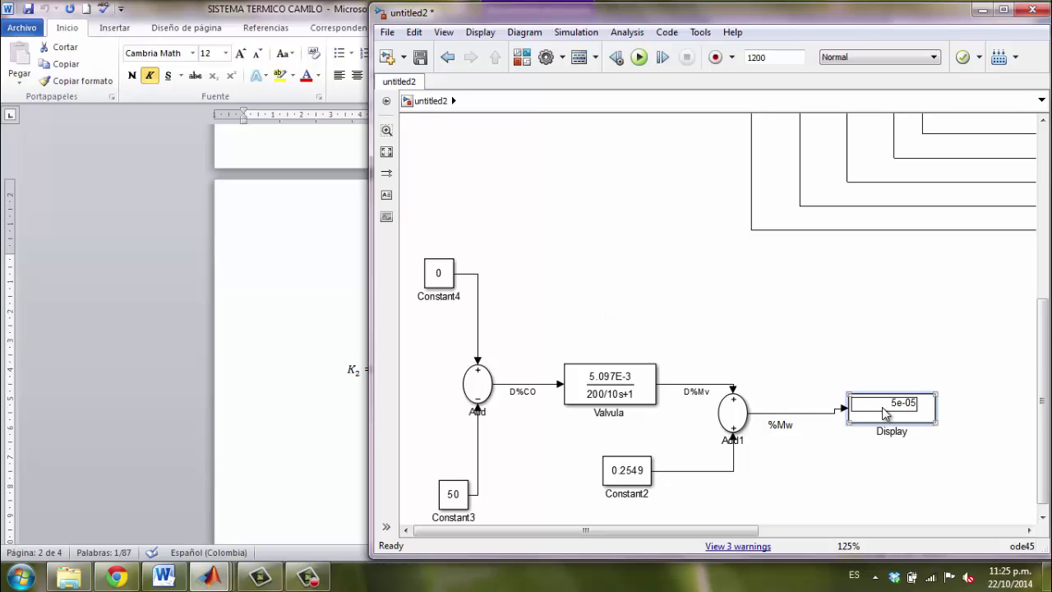
{"action": "key", "text": "Delete"}
{"action": "left_click", "coordinate": [448, 279]}
{"action": "left_click", "coordinate": [493, 284]}
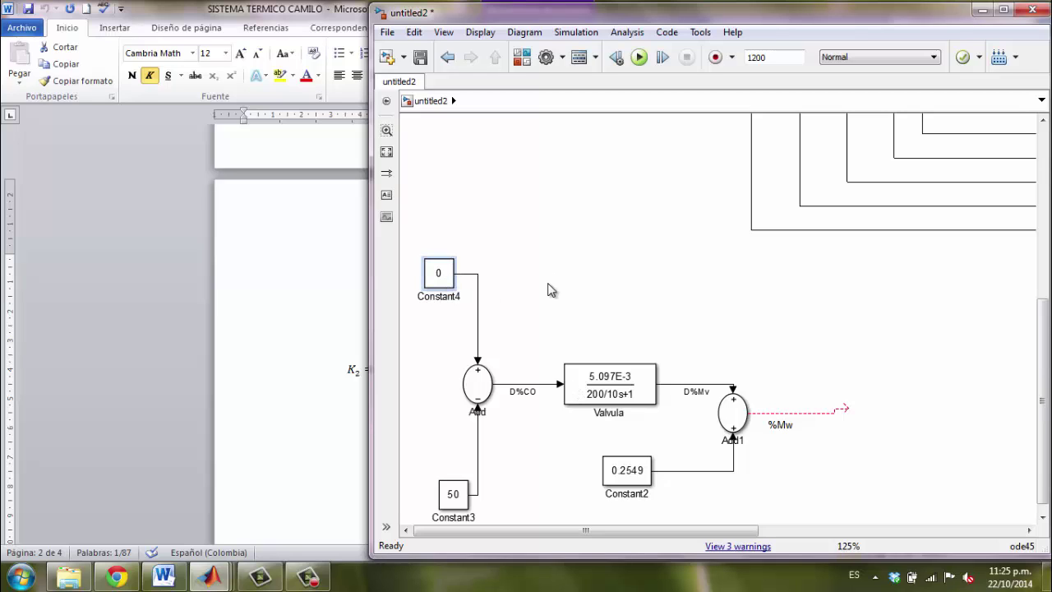
{"action": "key", "text": "Delete"}
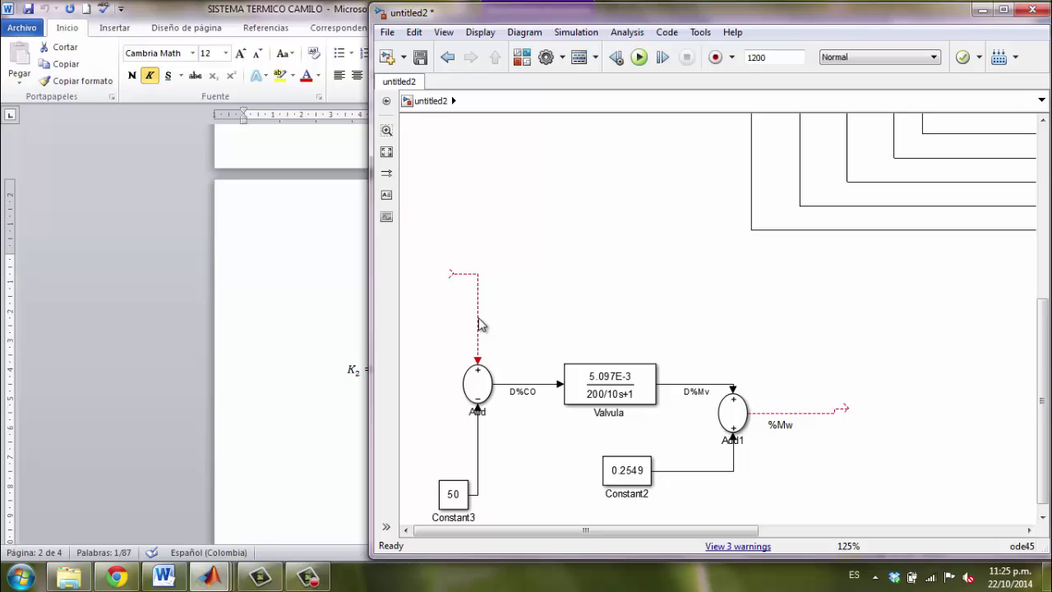
Step: Extend the valve stage's dangling input and output lines and group its blocks into a subsystem
{"action": "left_click_drag", "start_coordinate": [450, 272], "coordinate": [444, 217]}
{"action": "left_click_drag", "start_coordinate": [846, 406], "coordinate": [904, 416]}
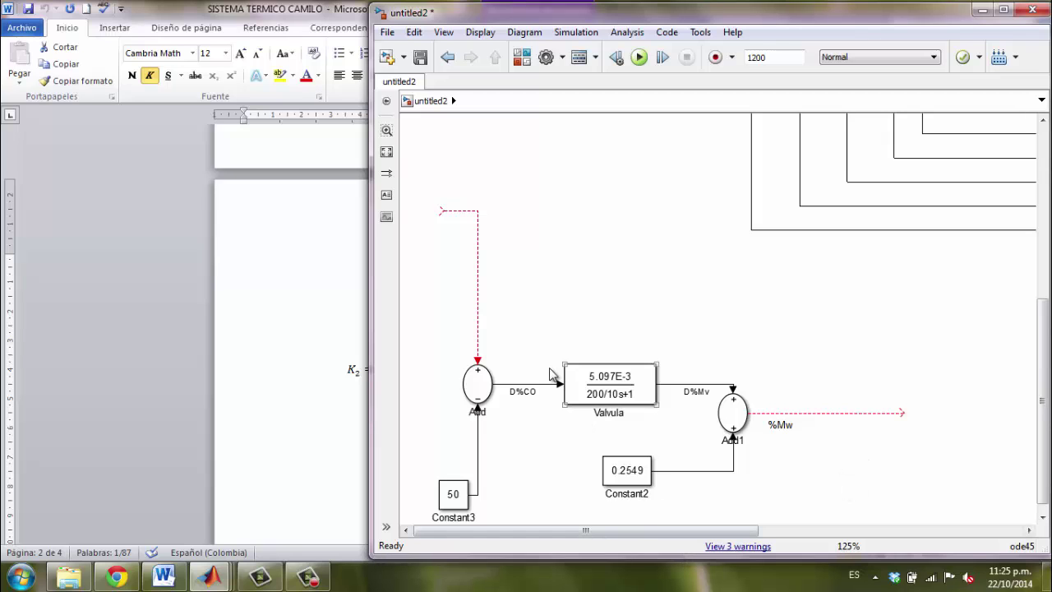
{"action": "left_click_drag", "start_coordinate": [415, 319], "coordinate": [811, 470]}
{"action": "left_click", "coordinate": [622, 315]}
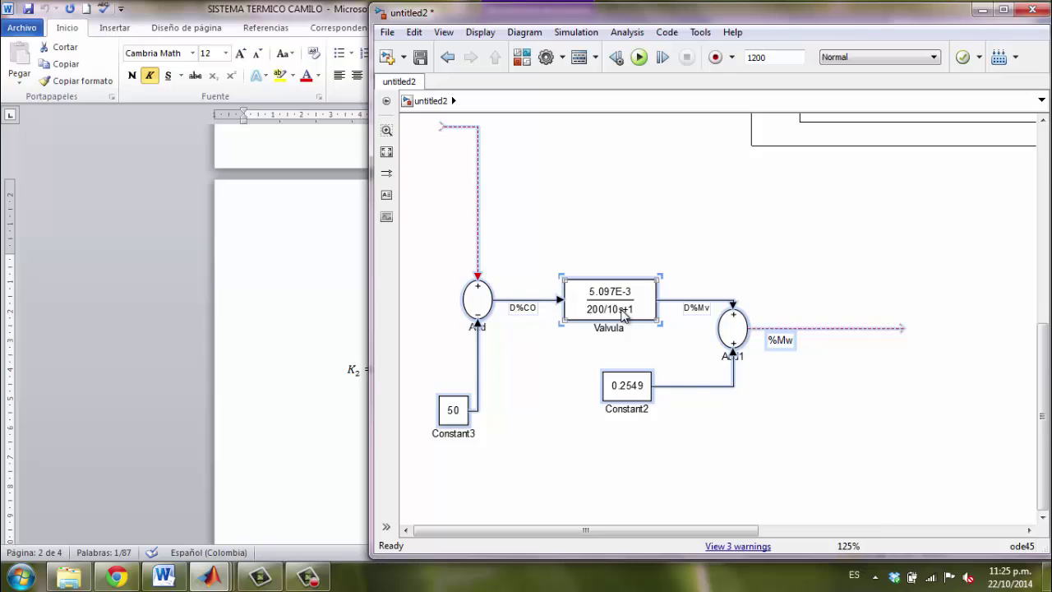
{"action": "right_click", "coordinate": [622, 315]}
{"action": "left_click", "coordinate": [723, 441]}
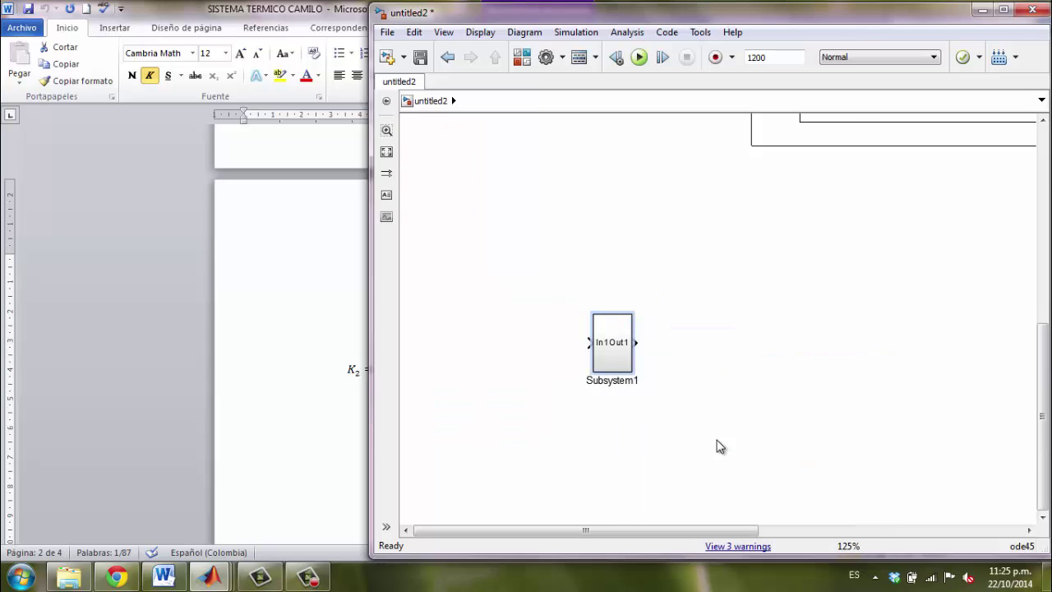
Step: Move the new valve subsystem up to just beneath the mv step block
{"action": "left_click_drag", "start_coordinate": [612, 355], "coordinate": [679, 176]}
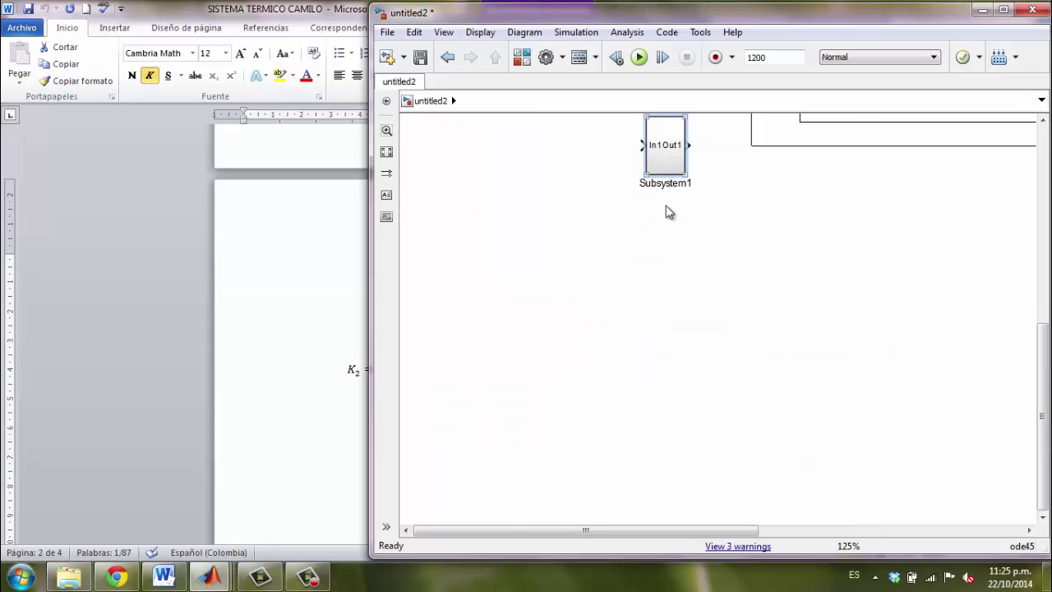
{"action": "scroll", "coordinate": [679, 263], "scroll_direction": "up", "scroll_amount": 3}
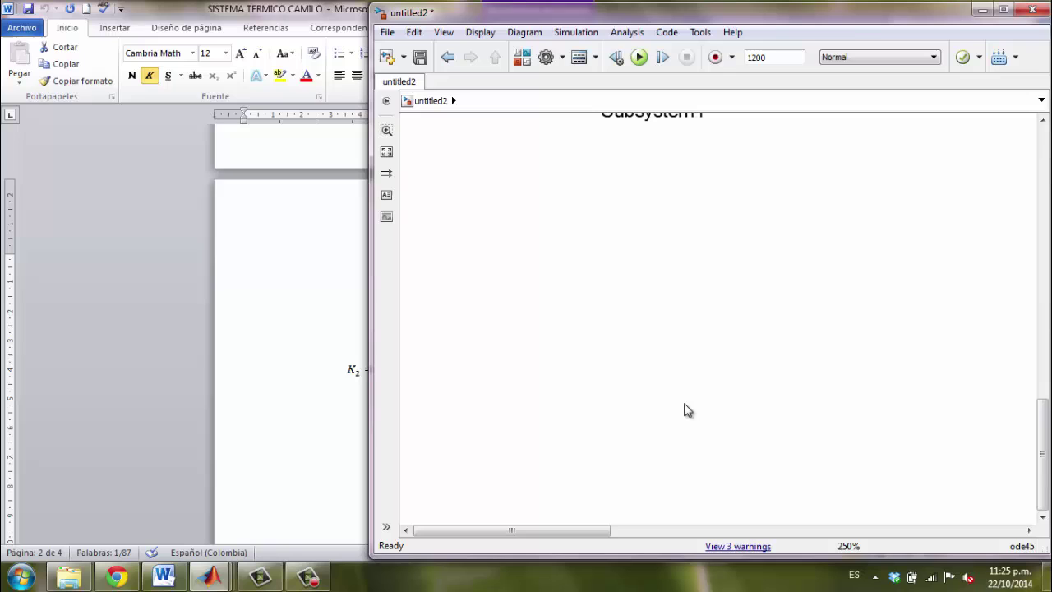
{"action": "left_click", "coordinate": [386, 152]}
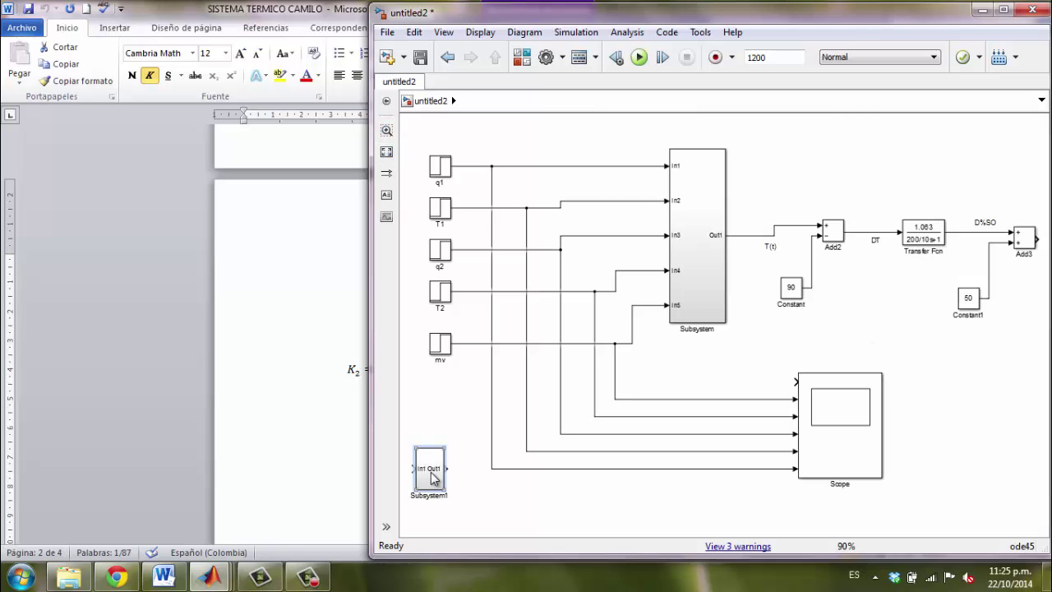
{"action": "left_click_drag", "start_coordinate": [434, 474], "coordinate": [454, 422]}
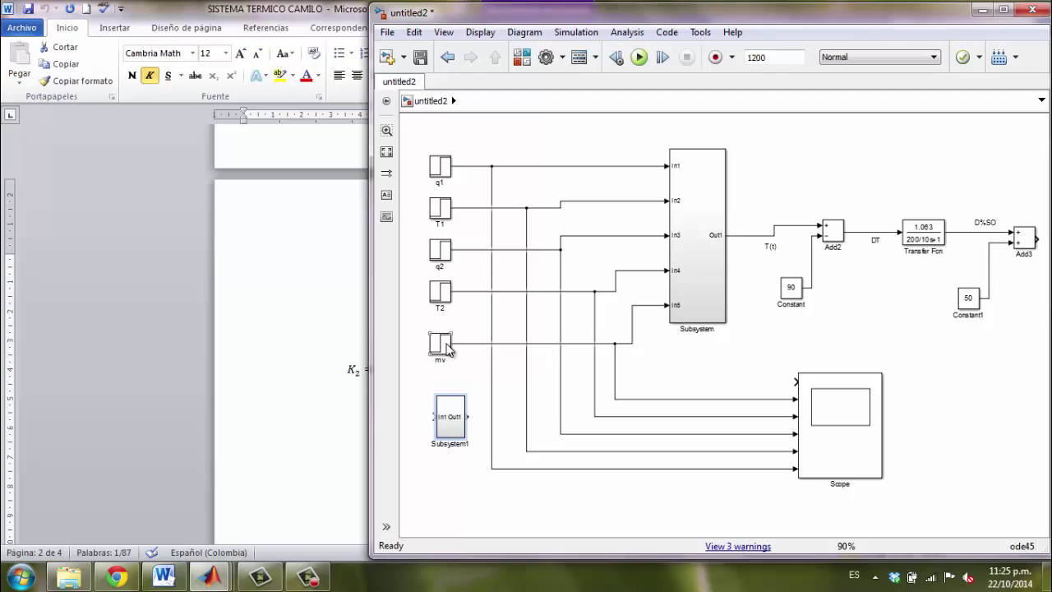
{"action": "left_click_drag", "start_coordinate": [446, 344], "coordinate": [379, 204]}
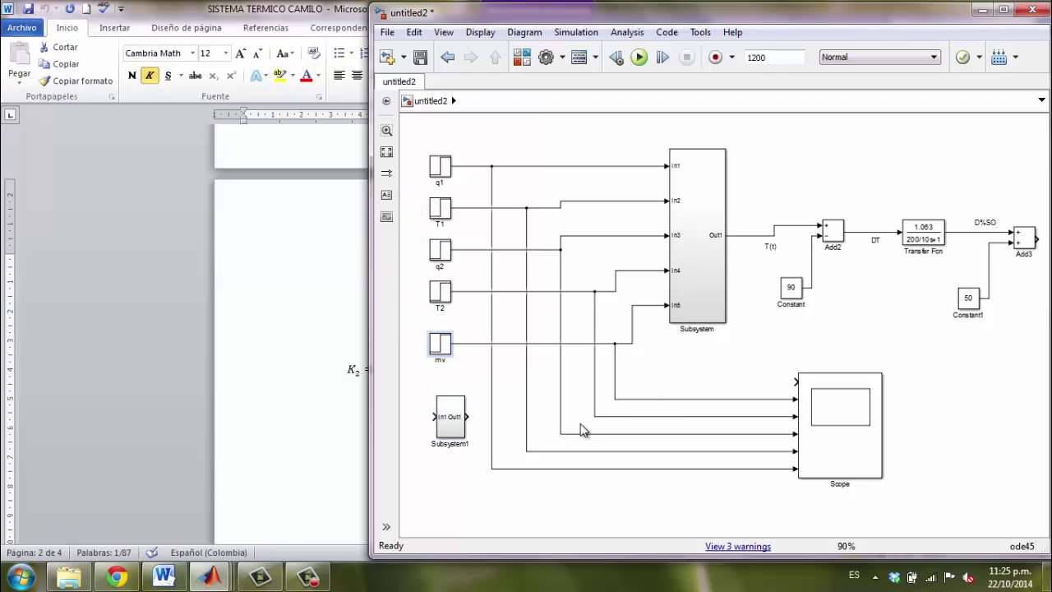
{"action": "left_click", "coordinate": [699, 368]}
Step: Group the sensor stage blocks from Add2 to Add3 with their constants into a subsystem and place it nearer the T(t) output
{"action": "left_click", "coordinate": [792, 289]}
{"action": "left_click_drag", "start_coordinate": [792, 288], "coordinate": [802, 288]}
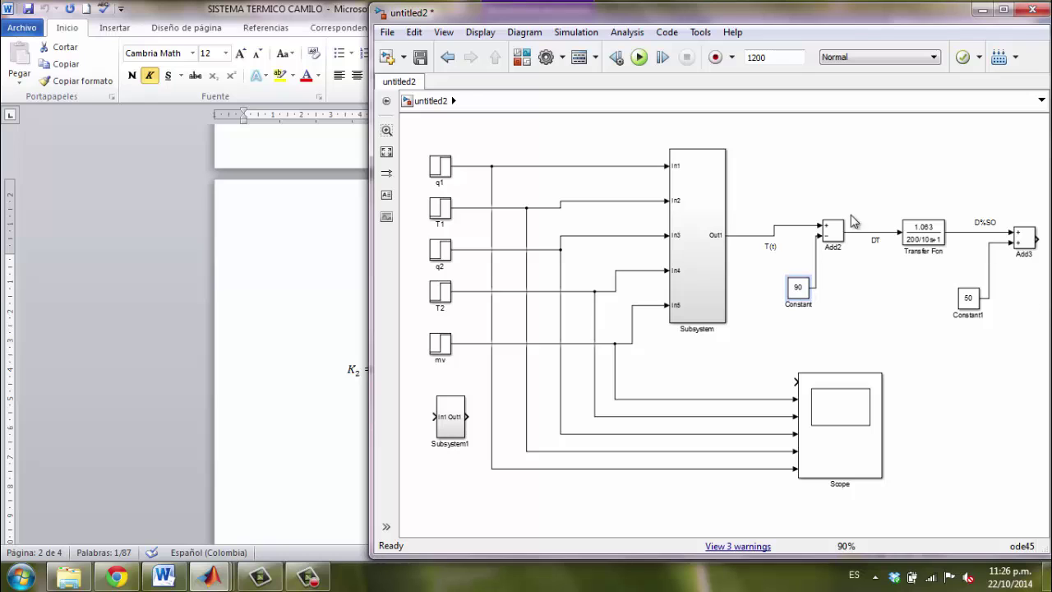
{"action": "left_click_drag", "start_coordinate": [779, 167], "coordinate": [983, 341]}
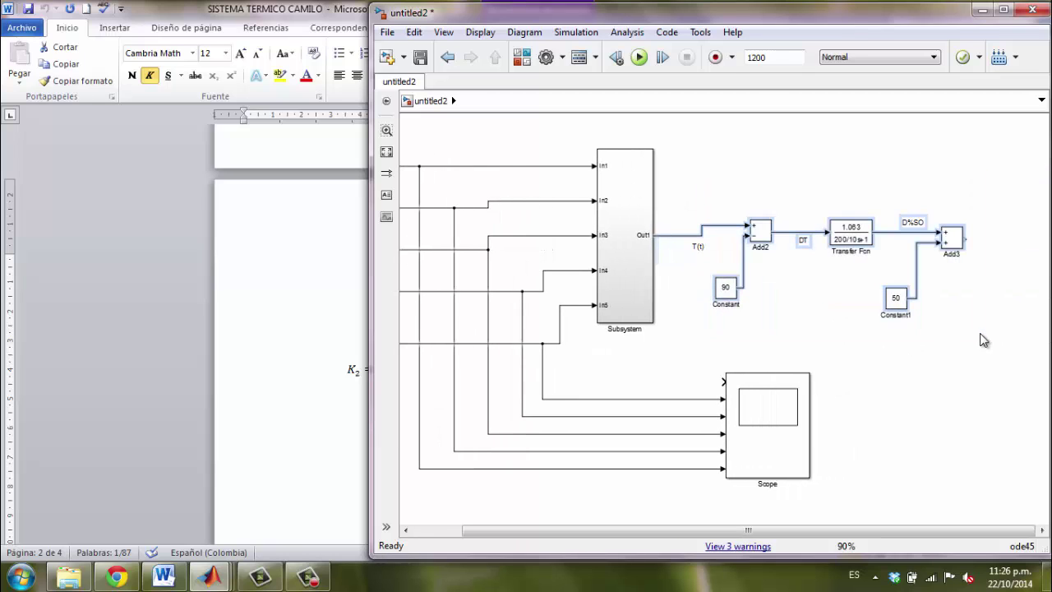
{"action": "right_click", "coordinate": [859, 232]}
{"action": "left_click", "coordinate": [891, 370]}
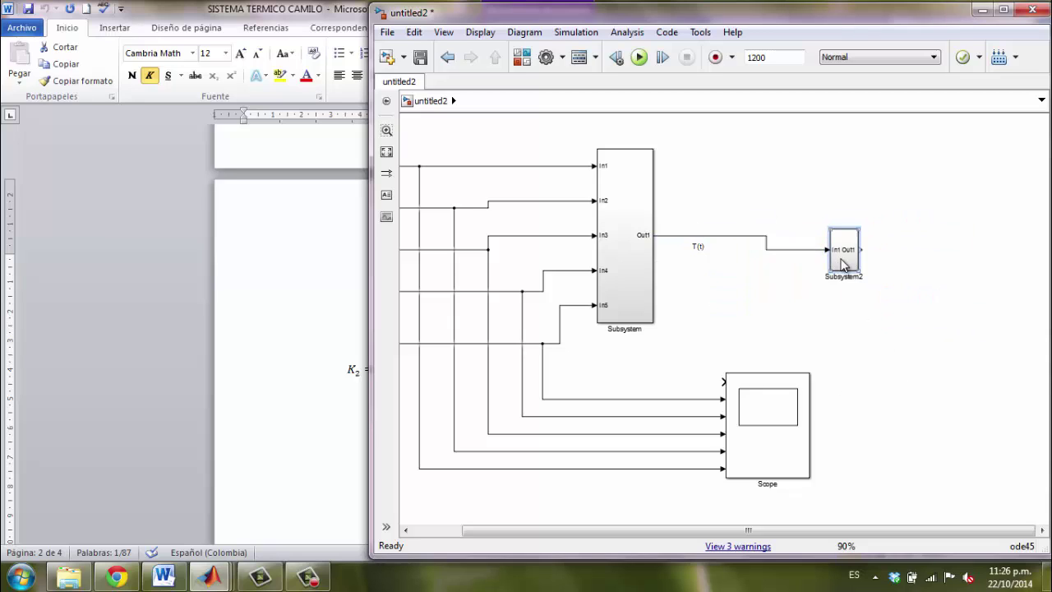
{"action": "left_click_drag", "start_coordinate": [841, 264], "coordinate": [791, 238]}
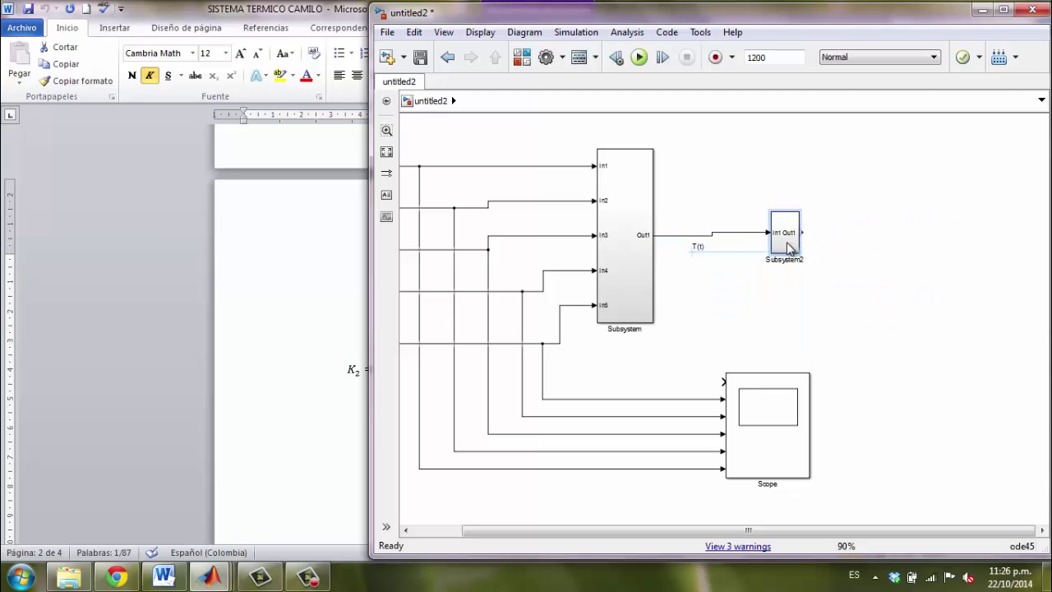
{"action": "left_click", "coordinate": [819, 252]}
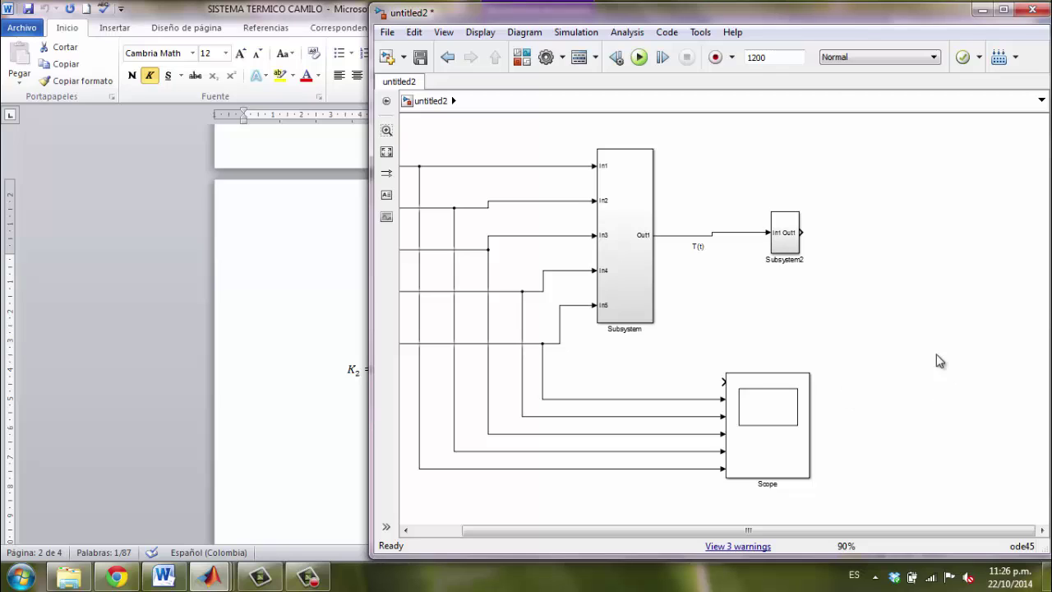
Step: Delete the signal line from mv to the process subsystem's In5, including its branch to the Scope
{"action": "left_click", "coordinate": [799, 430]}
{"action": "left_click_drag", "start_coordinate": [849, 530], "coordinate": [740, 538]}
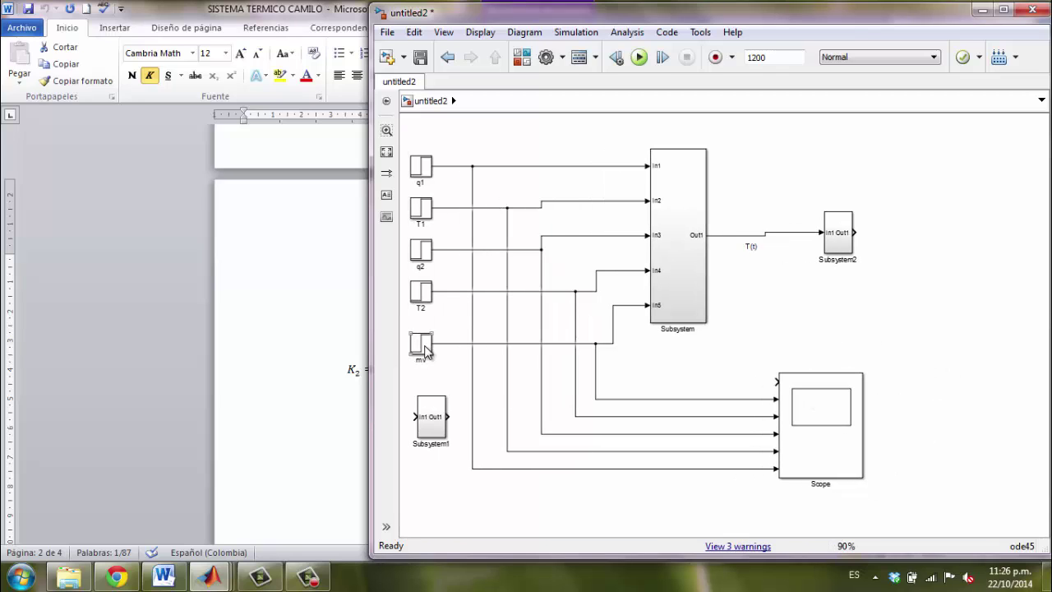
{"action": "left_click", "coordinate": [614, 333]}
{"action": "left_click", "coordinate": [594, 351]}
{"action": "key", "text": "Delete"}
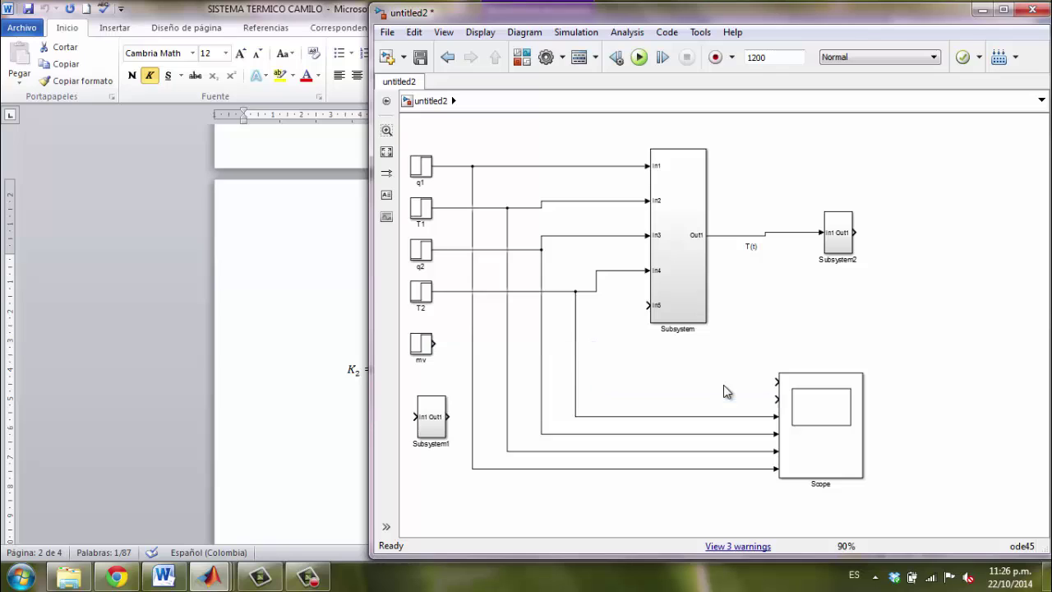
Step: Connect the valve subsystem's output to In5 and mv to its input, placing mv below the valve subsystem
{"action": "mouse_move", "coordinate": [422, 348]}
{"action": "left_mouse_down"}
{"action": "mouse_move", "coordinate": [335, 329]}
{"action": "mouse_move", "coordinate": [366, 234]}
{"action": "mouse_move", "coordinate": [448, 350]}
{"action": "mouse_move", "coordinate": [393, 344]}
{"action": "mouse_move", "coordinate": [424, 350]}
{"action": "left_mouse_up"}
{"action": "mouse_move", "coordinate": [451, 416]}
{"action": "left_mouse_down"}
{"action": "mouse_move", "coordinate": [500, 357]}
{"action": "mouse_move", "coordinate": [649, 305]}
{"action": "left_mouse_up"}
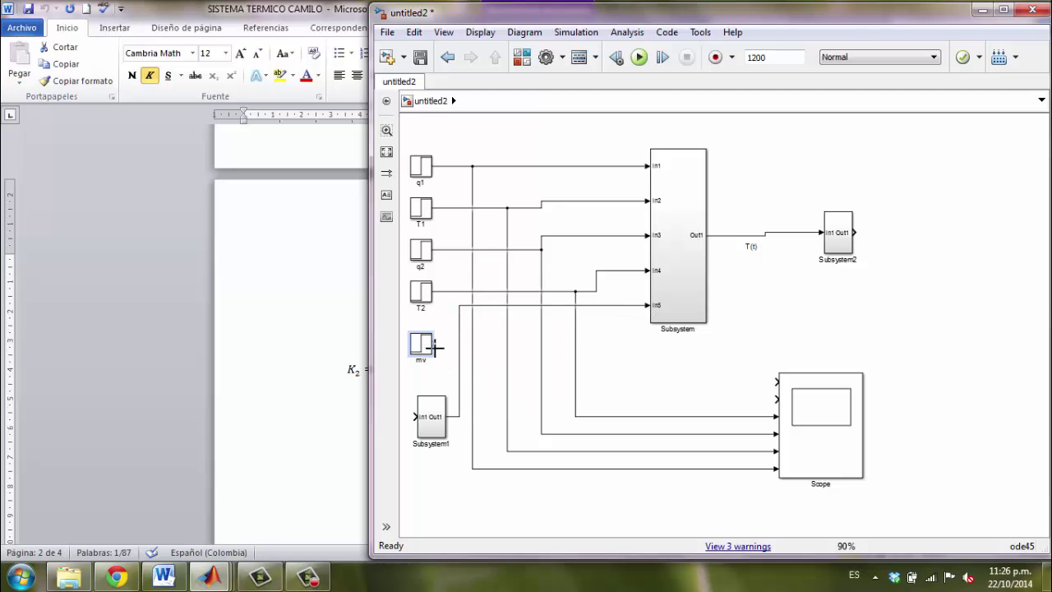
{"action": "left_click_drag", "start_coordinate": [435, 345], "coordinate": [472, 416]}
{"action": "left_click_drag", "start_coordinate": [473, 348], "coordinate": [423, 488]}
{"action": "left_click", "coordinate": [500, 504]}
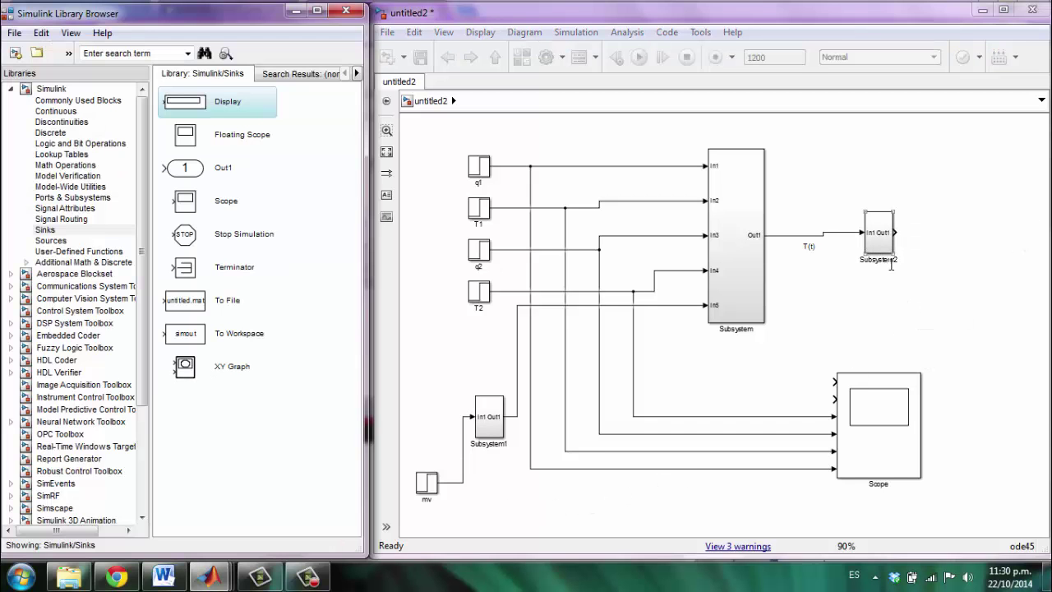
Step: Rename the sensor subsystem SENSOR and the main five-input subsystem PROCESO
{"action": "left_click", "coordinate": [771, 372]}
{"action": "left_click", "coordinate": [892, 261]}
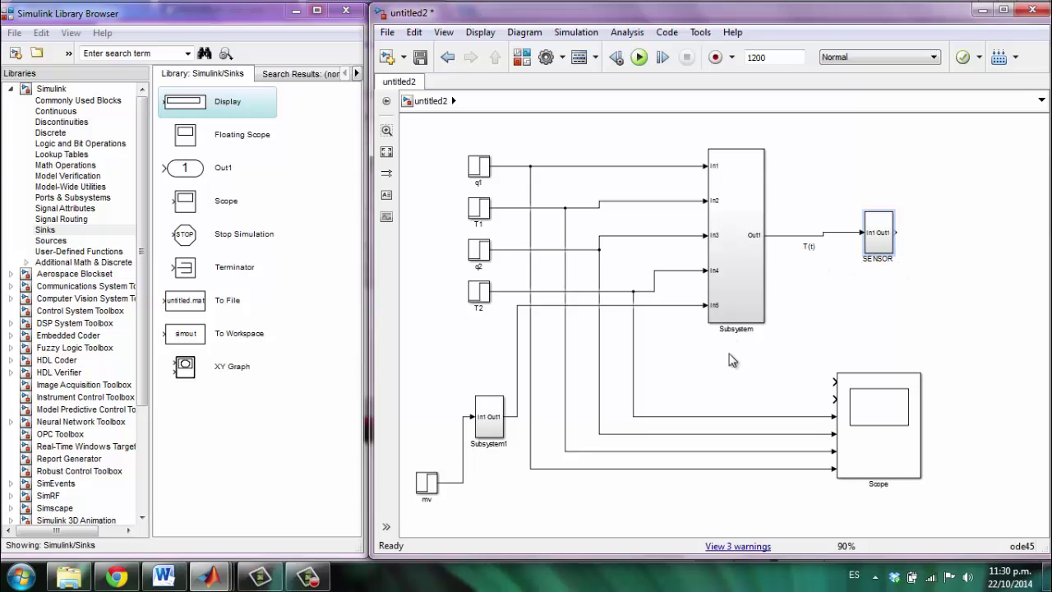
{"action": "double_click", "coordinate": [747, 329]}
{"action": "type", "text": "PROCESO"}
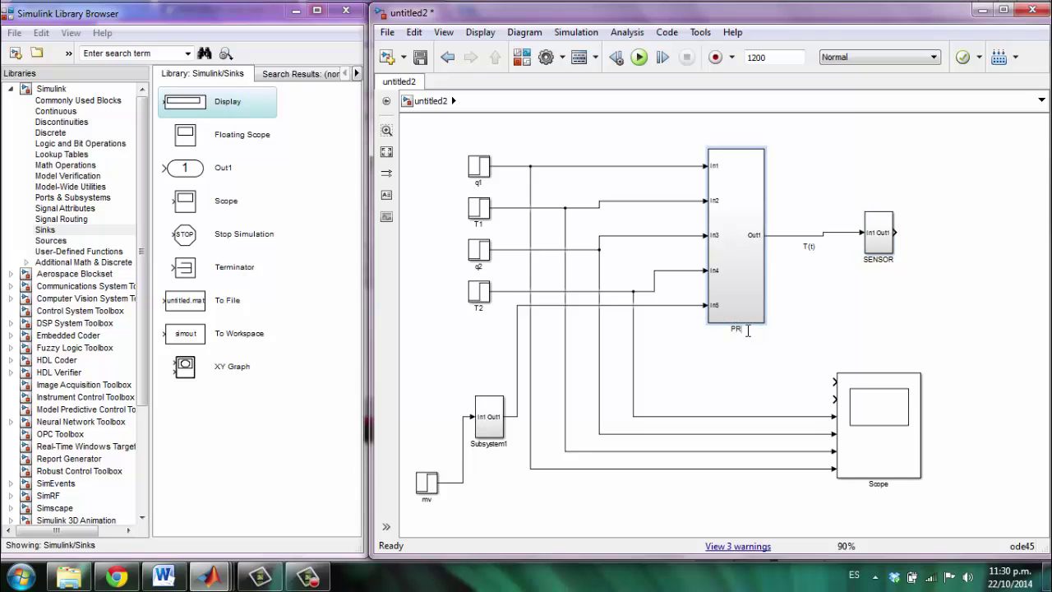
Step: Rename the valve subsystem VALVULA
{"action": "double_click", "coordinate": [496, 444]}
{"action": "type", "text": "VALVULA"}
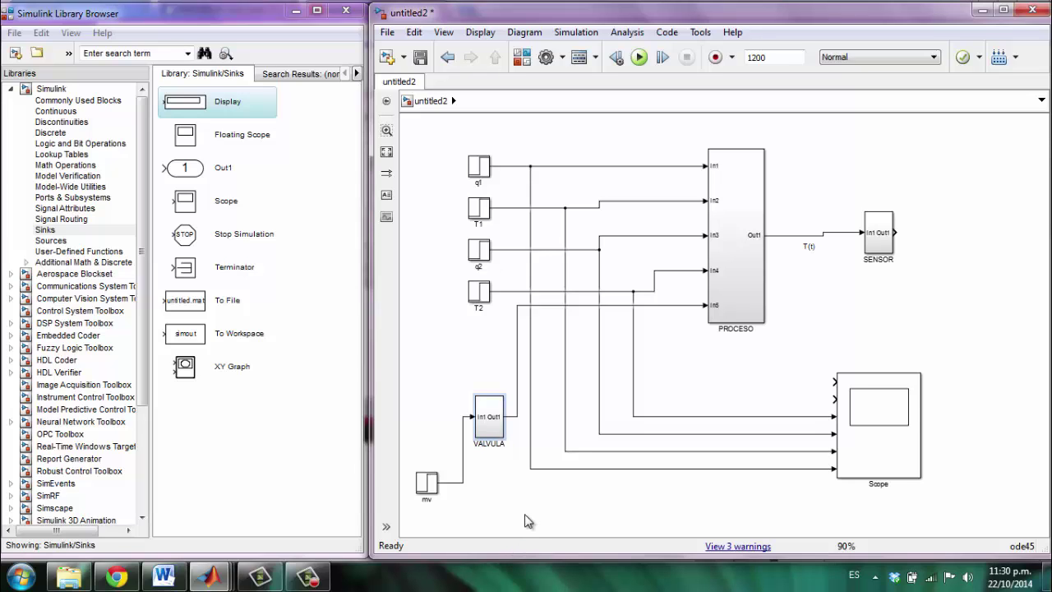
{"action": "left_click", "coordinate": [525, 524]}
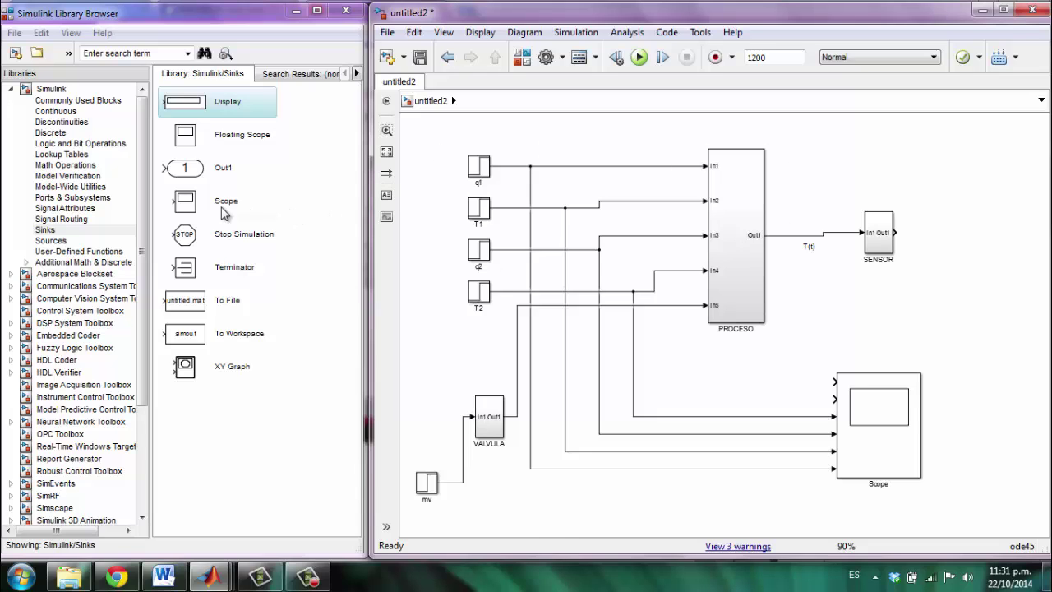
Step: Add a Scope connected to the SENSOR output and place it above and to the right of the SENSOR subsystem
{"action": "mouse_move", "coordinate": [187, 202]}
{"action": "left_mouse_down"}
{"action": "mouse_move", "coordinate": [1004, 301]}
{"action": "mouse_move", "coordinate": [981, 238]}
{"action": "mouse_move", "coordinate": [888, 232]}
{"action": "left_mouse_up"}
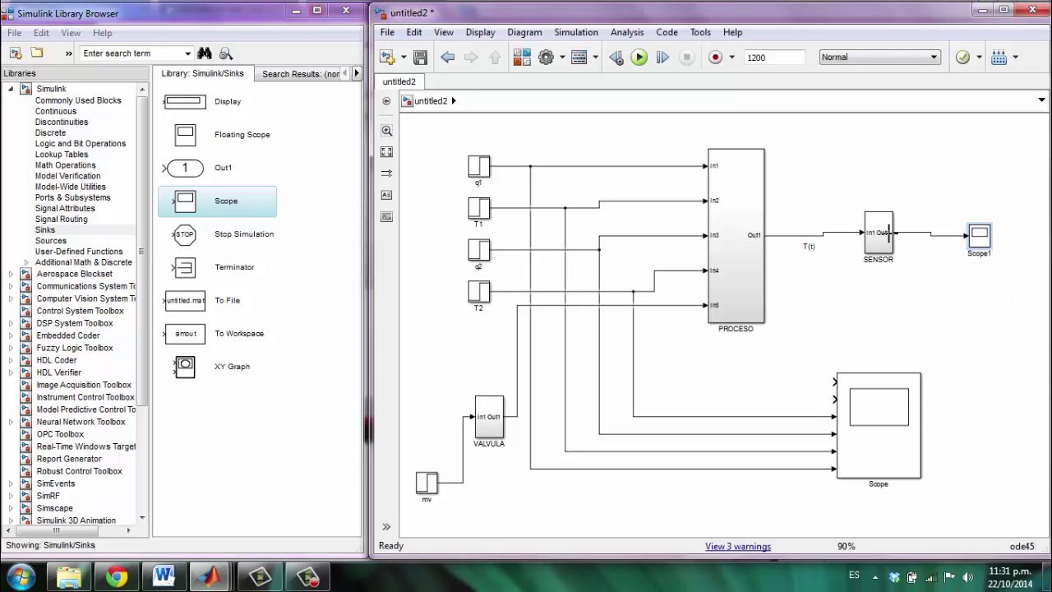
{"action": "left_click_drag", "start_coordinate": [981, 241], "coordinate": [981, 145]}
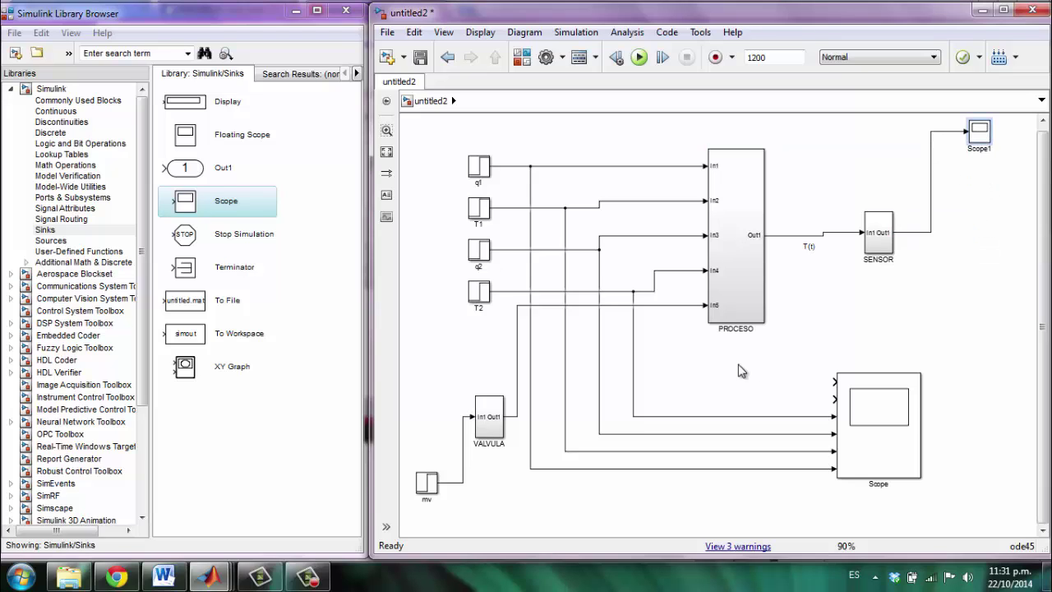
{"action": "left_click_drag", "start_coordinate": [979, 140], "coordinate": [1025, 153]}
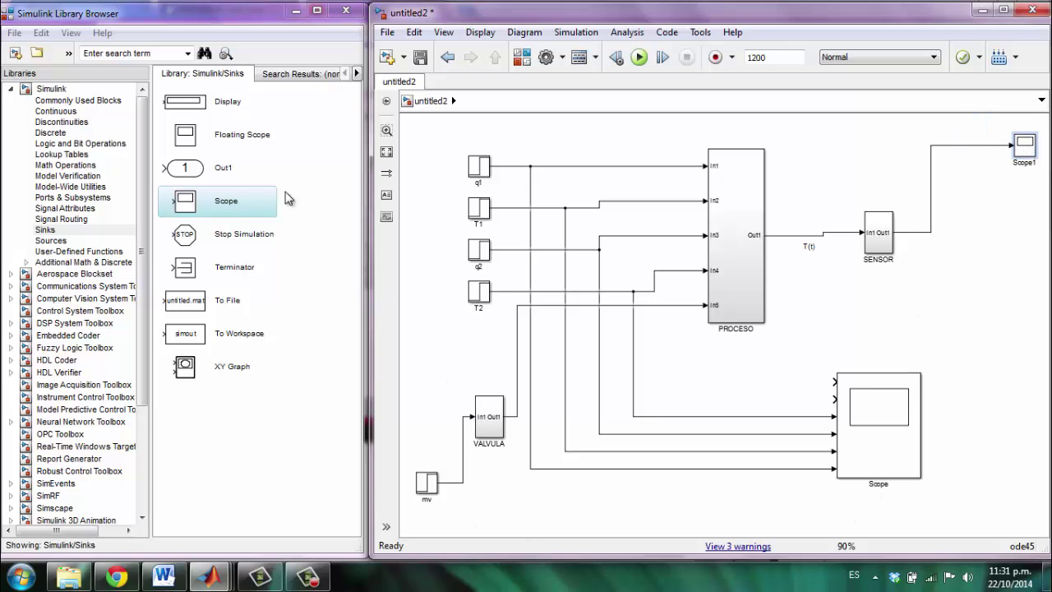
Step: Add a Mux block from the Signal Routing library to the right of SENSOR, below Scope1
{"action": "left_click", "coordinate": [64, 220]}
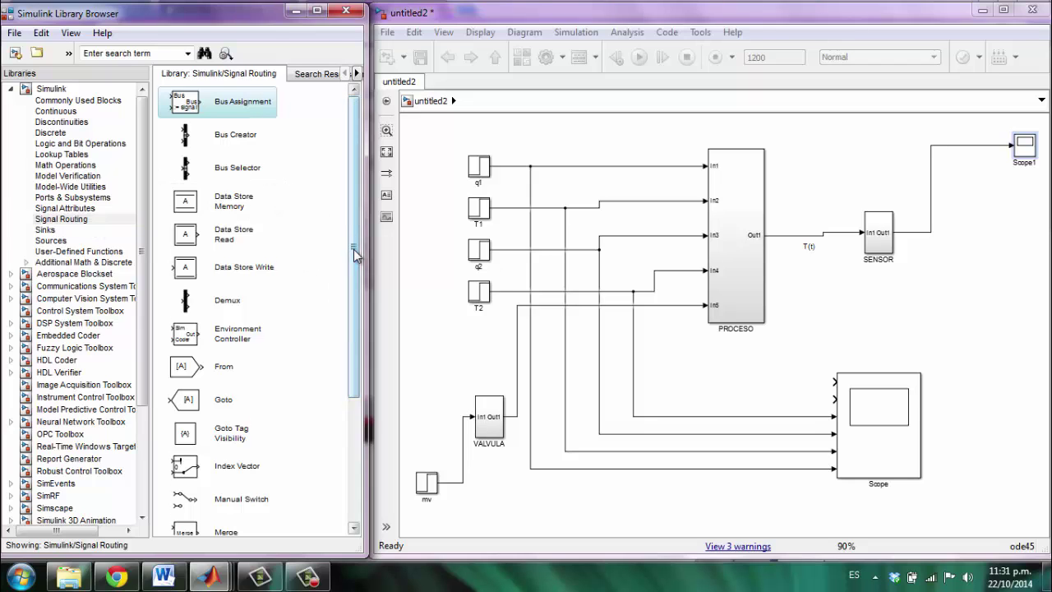
{"action": "left_click_drag", "start_coordinate": [352, 251], "coordinate": [347, 380]}
{"action": "left_click", "coordinate": [187, 418]}
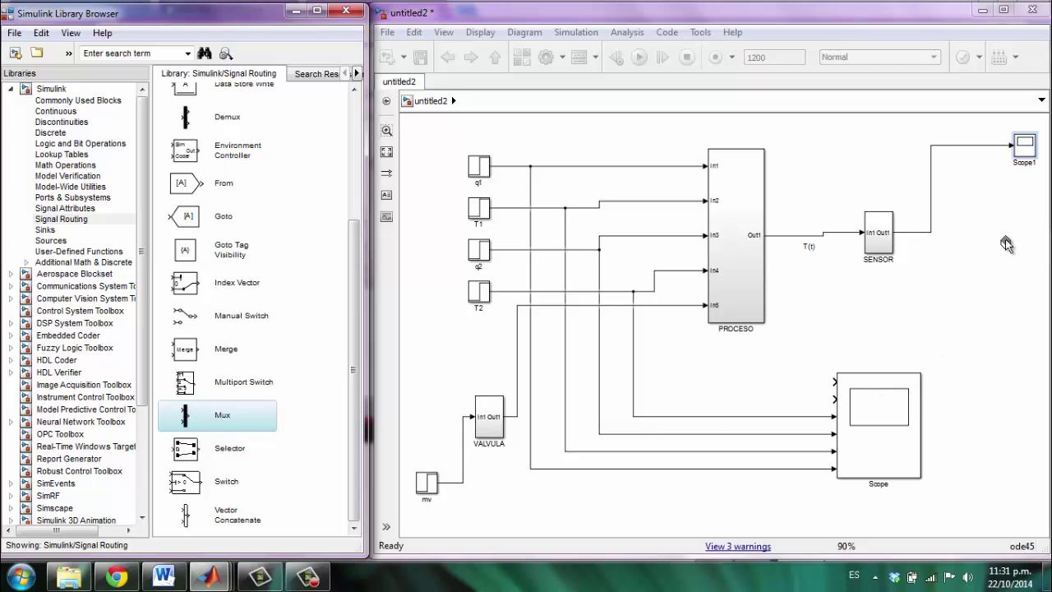
{"action": "left_click_drag", "start_coordinate": [1004, 242], "coordinate": [1004, 240]}
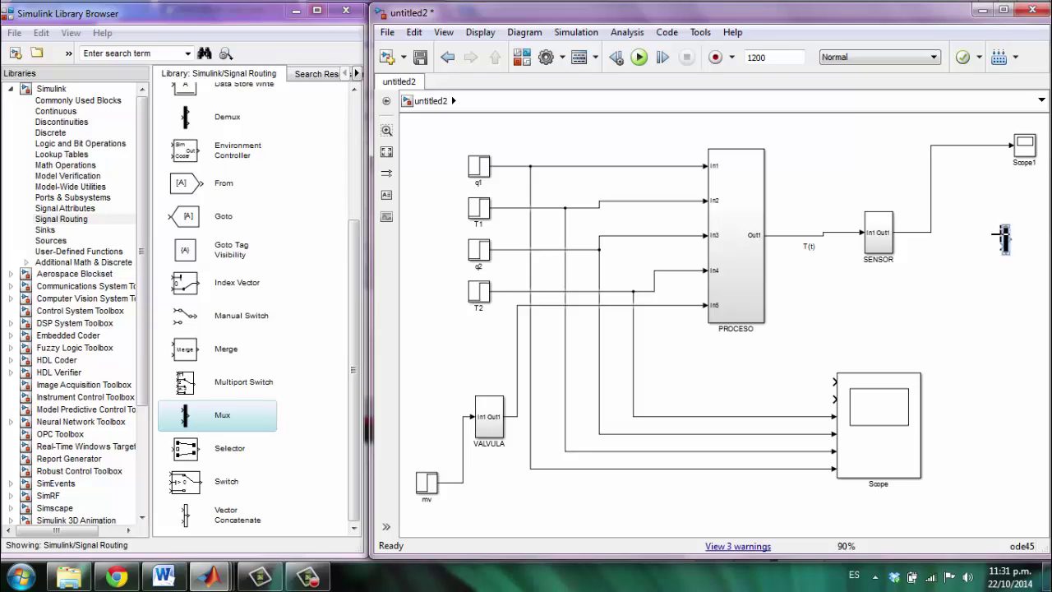
Step: Branch the SENSOR output line to the Mux's upper input and the mv signal line to its lower input
{"action": "left_click_drag", "start_coordinate": [1001, 233], "coordinate": [987, 145]}
{"action": "left_click_drag", "start_coordinate": [1003, 240], "coordinate": [464, 409]}
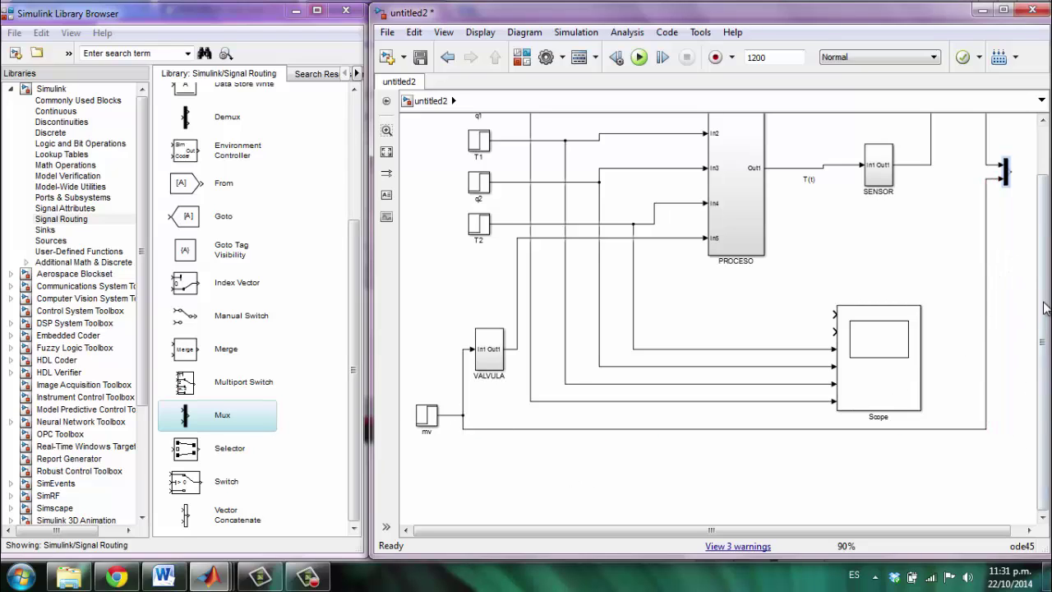
{"action": "left_click_drag", "start_coordinate": [945, 532], "coordinate": [957, 533]}
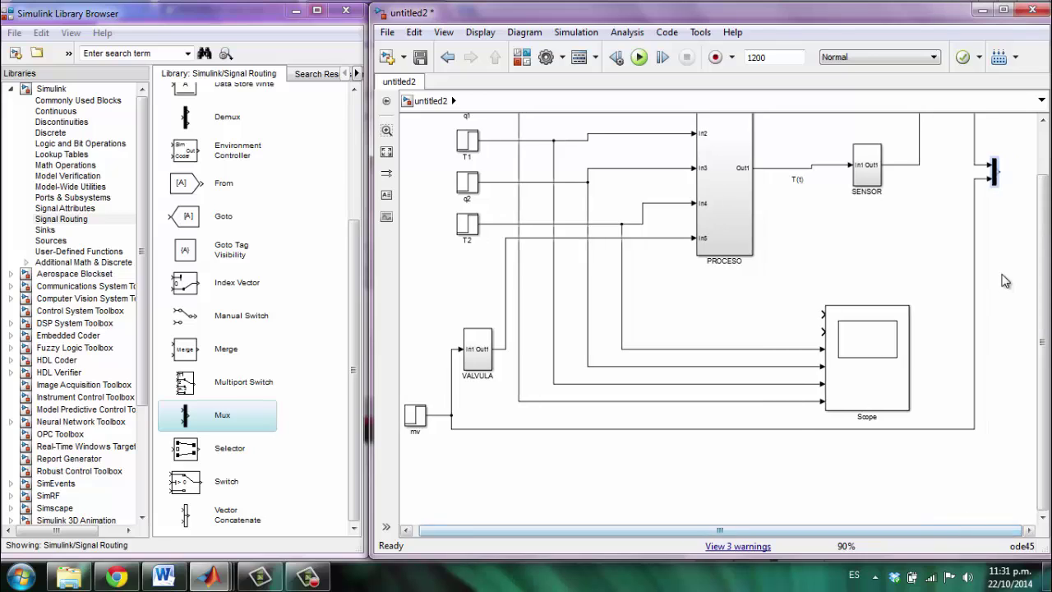
{"action": "scroll", "coordinate": [995, 219], "scroll_direction": "down", "scroll_amount": 1}
{"action": "scroll", "coordinate": [1027, 247], "scroll_direction": "up", "scroll_amount": 3}
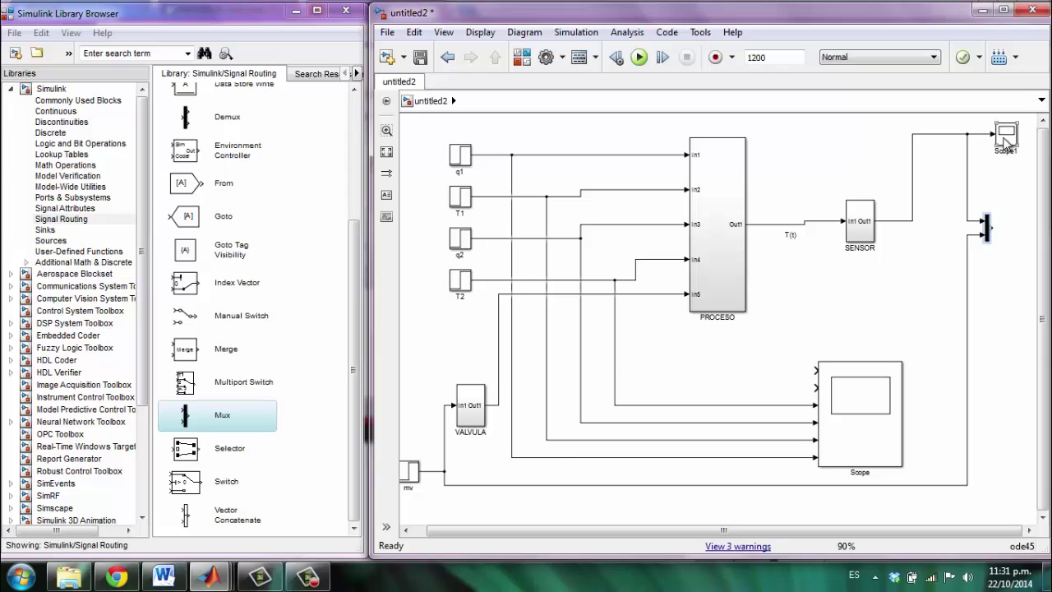
Step: Duplicate Scope1 and connect the copy to the Mux output
{"action": "left_click", "coordinate": [1006, 142]}
{"action": "key", "text": "ctrl+v"}
{"action": "left_click_drag", "start_coordinate": [1021, 148], "coordinate": [1034, 230]}
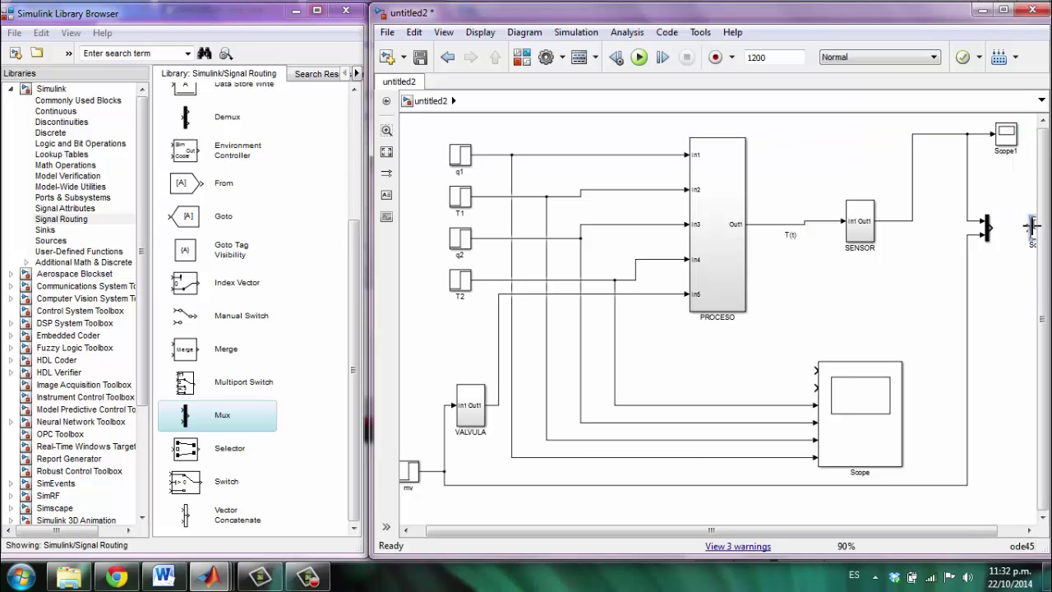
{"action": "left_click", "coordinate": [995, 302]}
{"action": "left_click_drag", "start_coordinate": [1033, 236], "coordinate": [927, 244]}
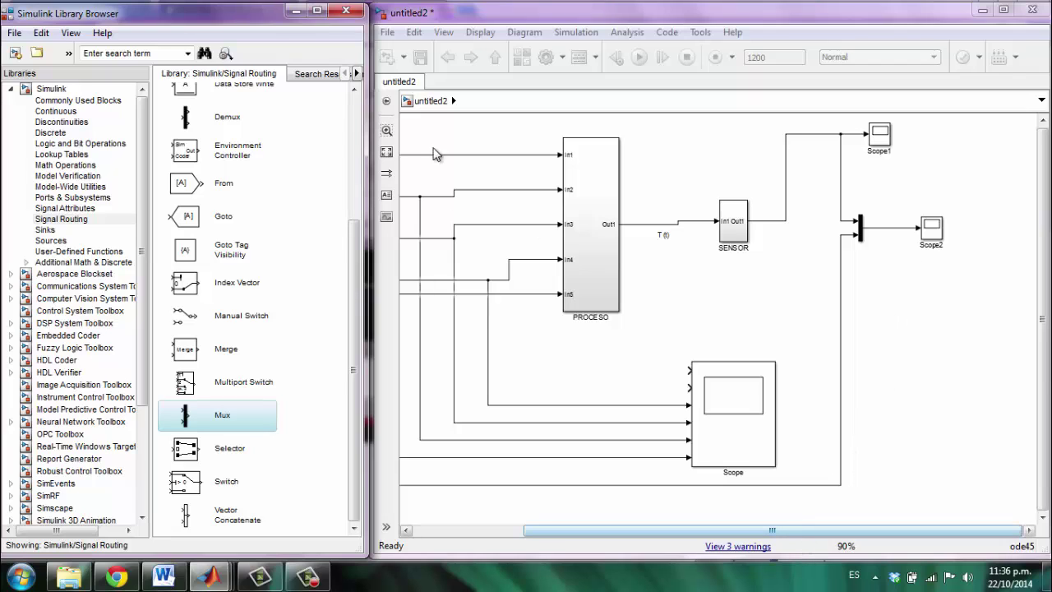
Step: Set the mv step block's initial value to 50 and final value to 80, keeping the step time at 700
{"action": "left_click", "coordinate": [386, 151]}
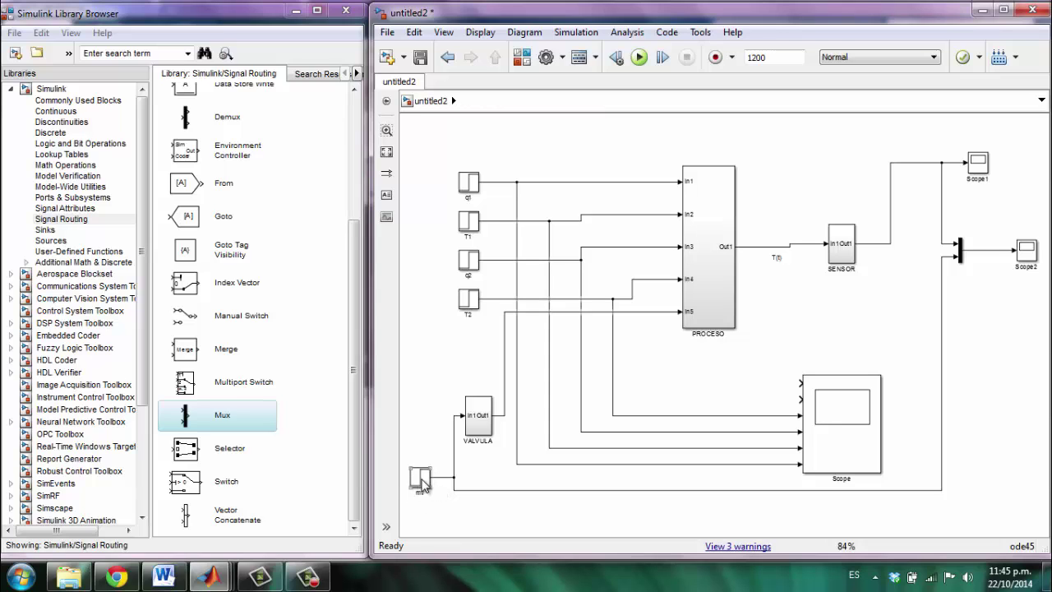
{"action": "double_click", "coordinate": [422, 485]}
{"action": "double_click", "coordinate": [500, 407]}
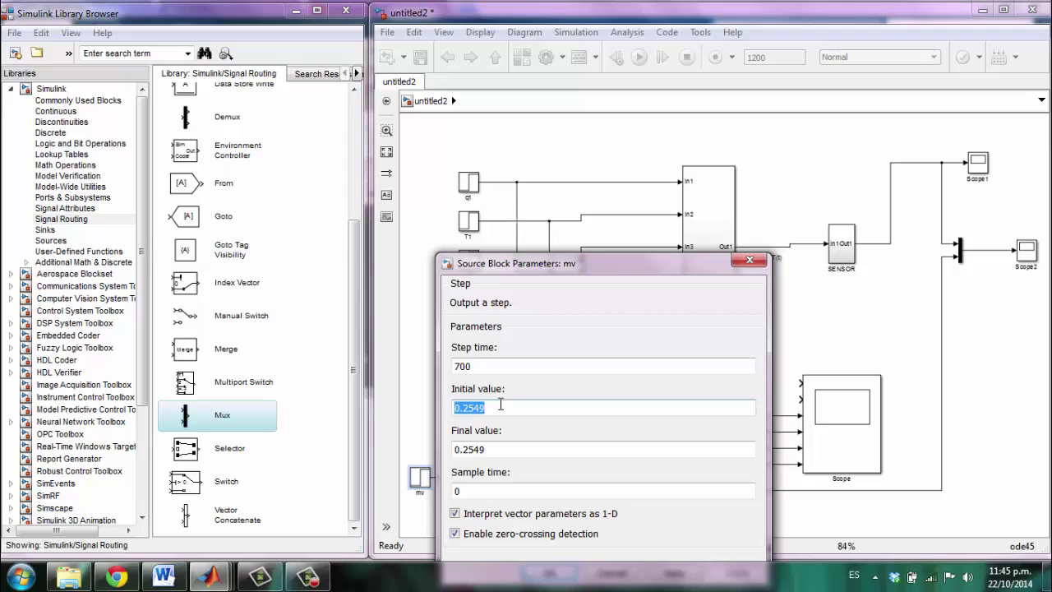
{"action": "type", "text": "50"}
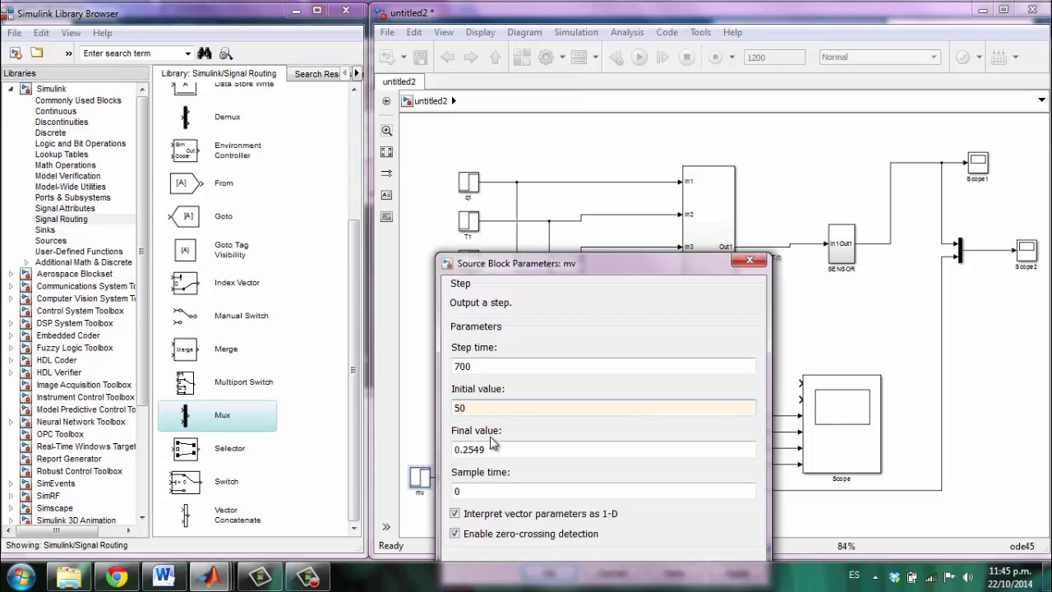
{"action": "double_click", "coordinate": [498, 448]}
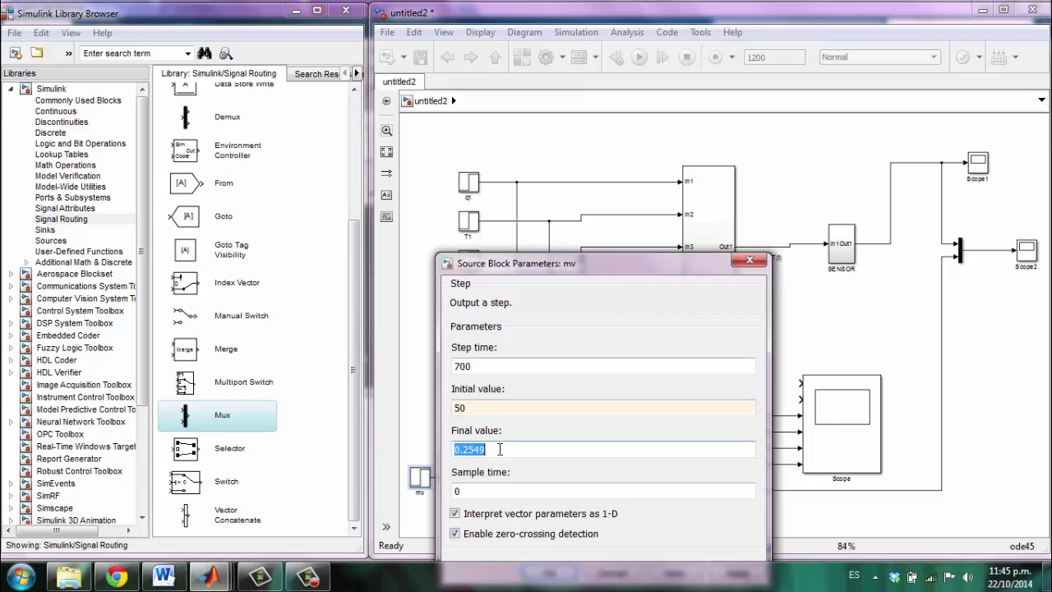
{"action": "type", "text": "80"}
{"action": "double_click", "coordinate": [526, 366]}
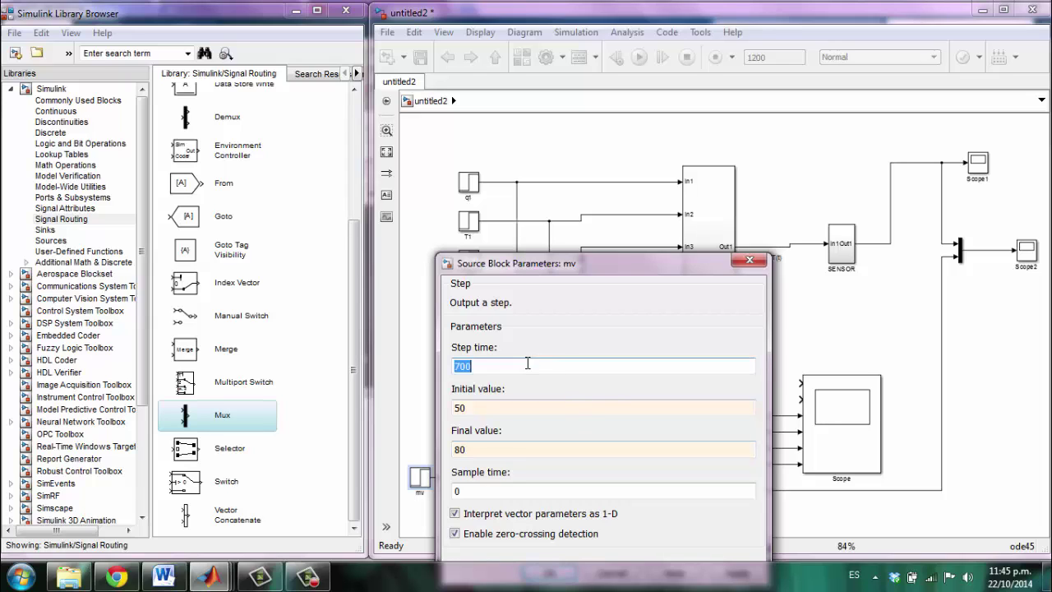
{"action": "left_click", "coordinate": [550, 574]}
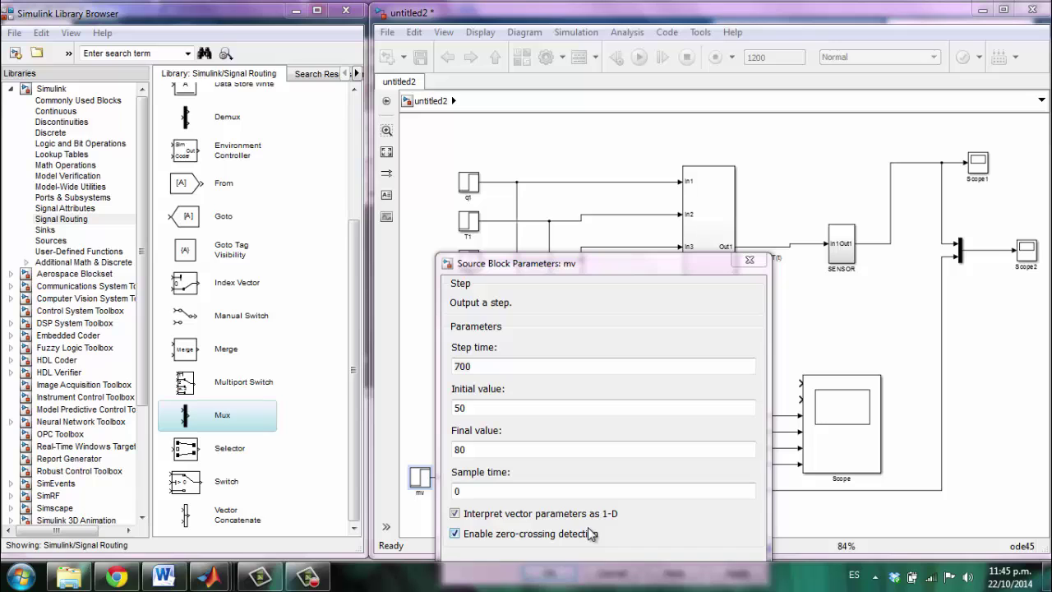
{"action": "left_click_drag", "start_coordinate": [563, 267], "coordinate": [568, 188]}
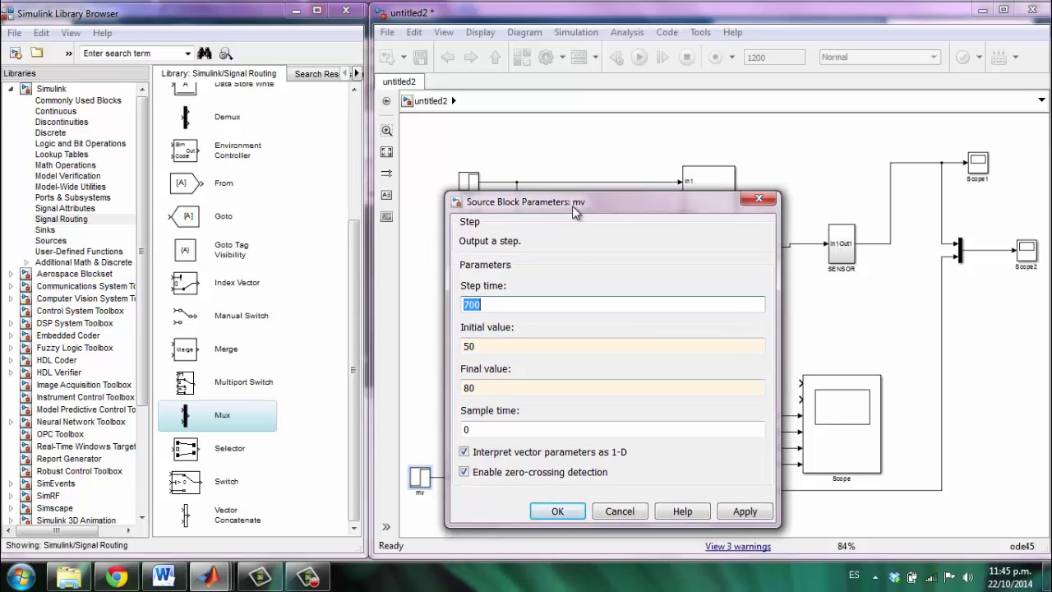
{"action": "left_click", "coordinate": [563, 509]}
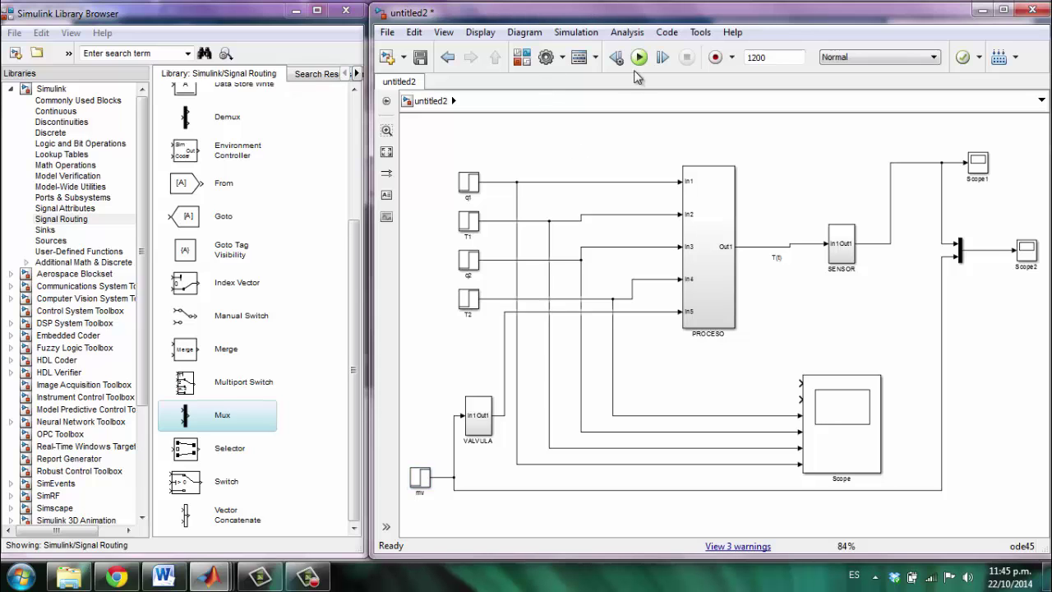
Step: Run the simulation and open Scope2 with its window enlarged to examine the sensor and mv signals
{"action": "left_click", "coordinate": [641, 58]}
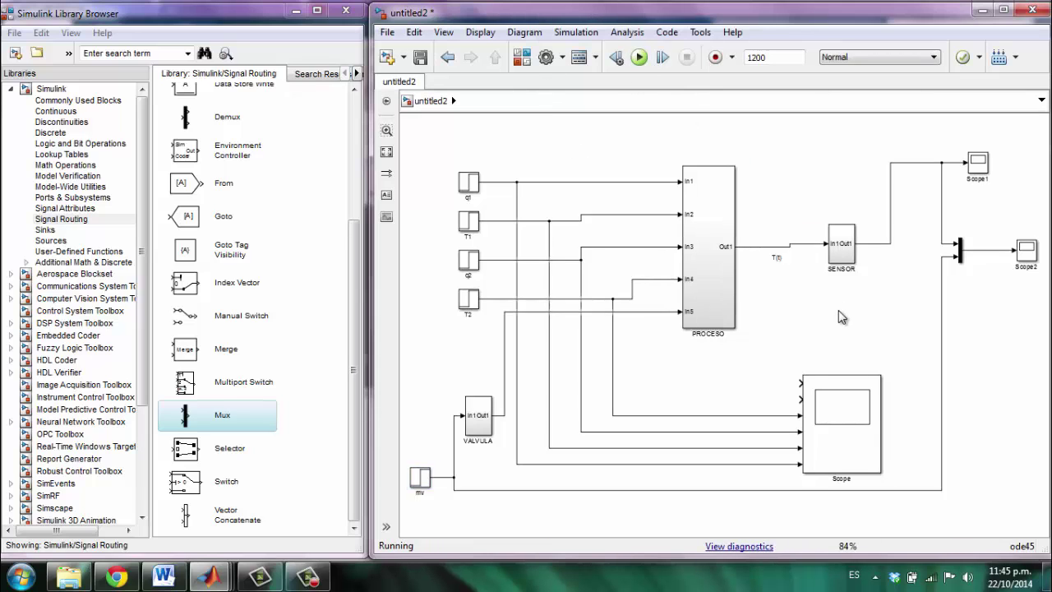
{"action": "double_click", "coordinate": [1027, 252]}
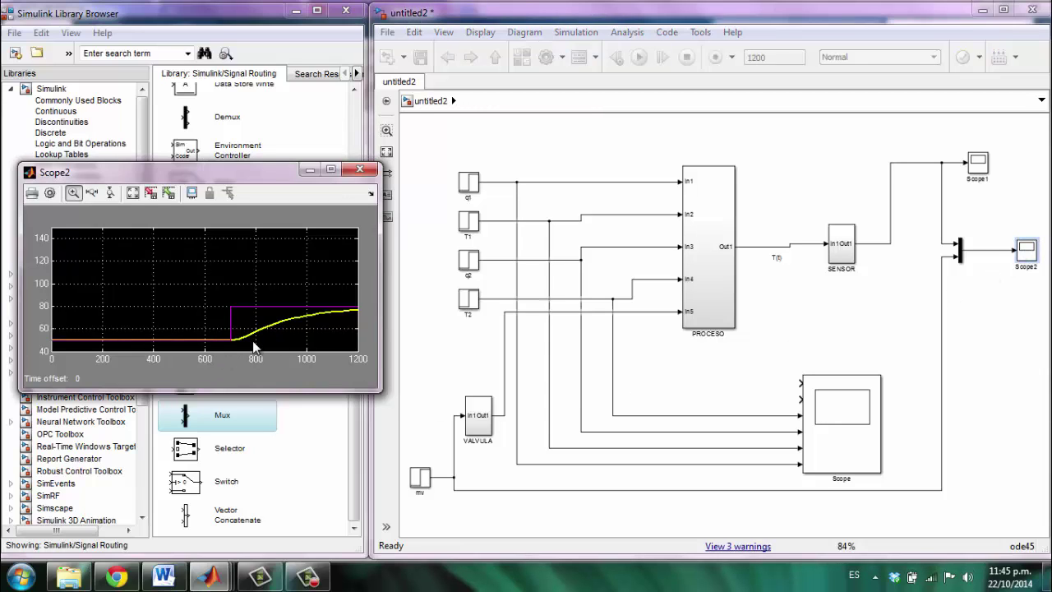
{"action": "left_click_drag", "start_coordinate": [380, 388], "coordinate": [470, 411]}
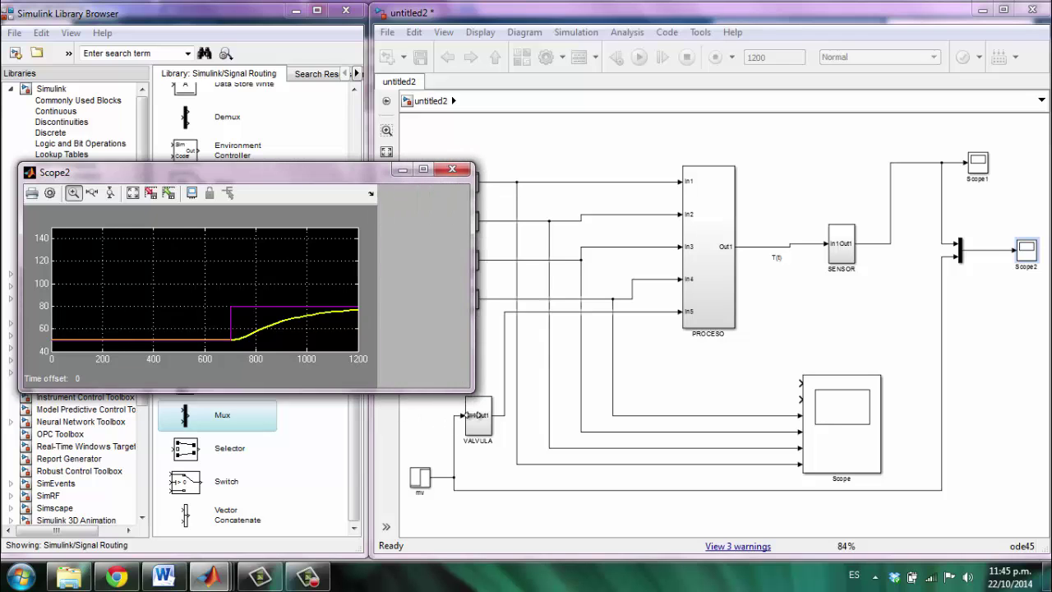
{"action": "left_click_drag", "start_coordinate": [273, 388], "coordinate": [272, 465]}
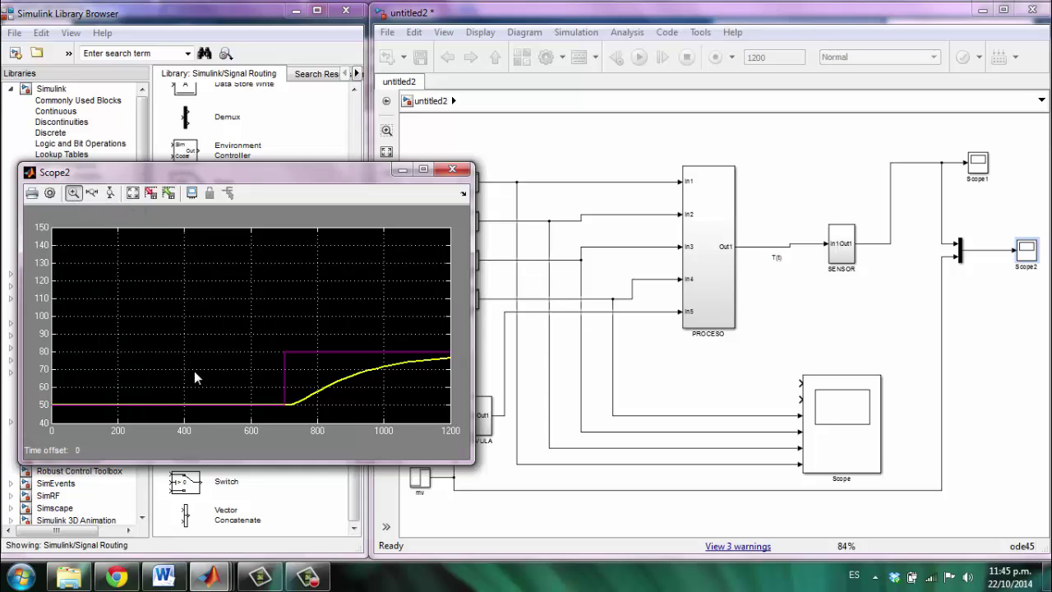
Step: Autoscale the Scope2 plot, then reapply its axis limits of Y-min 40 and Y-max 150
{"action": "left_click", "coordinate": [193, 411]}
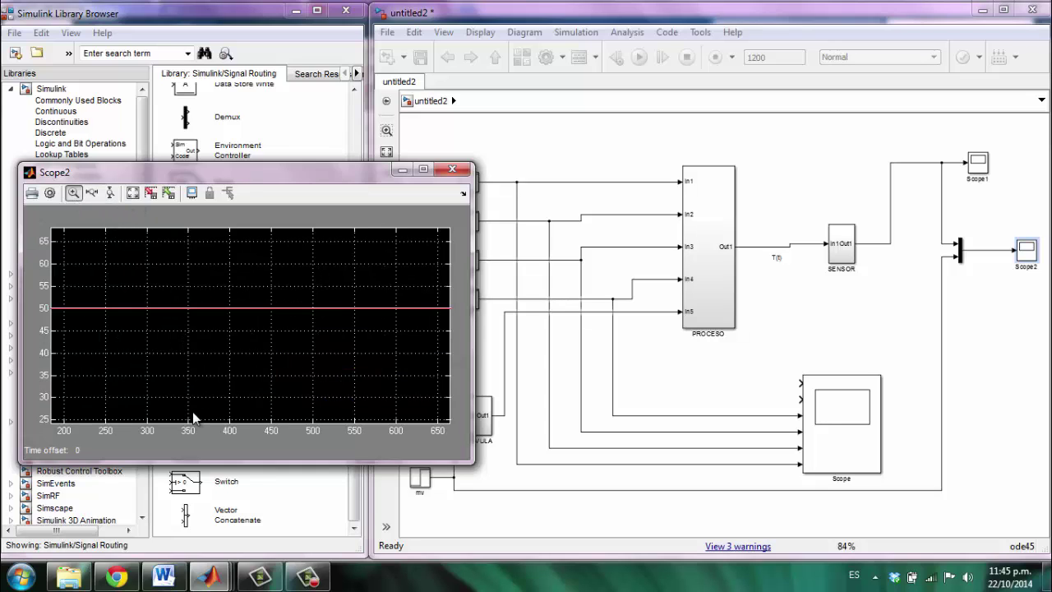
{"action": "left_click", "coordinate": [112, 193]}
{"action": "left_click", "coordinate": [132, 195]}
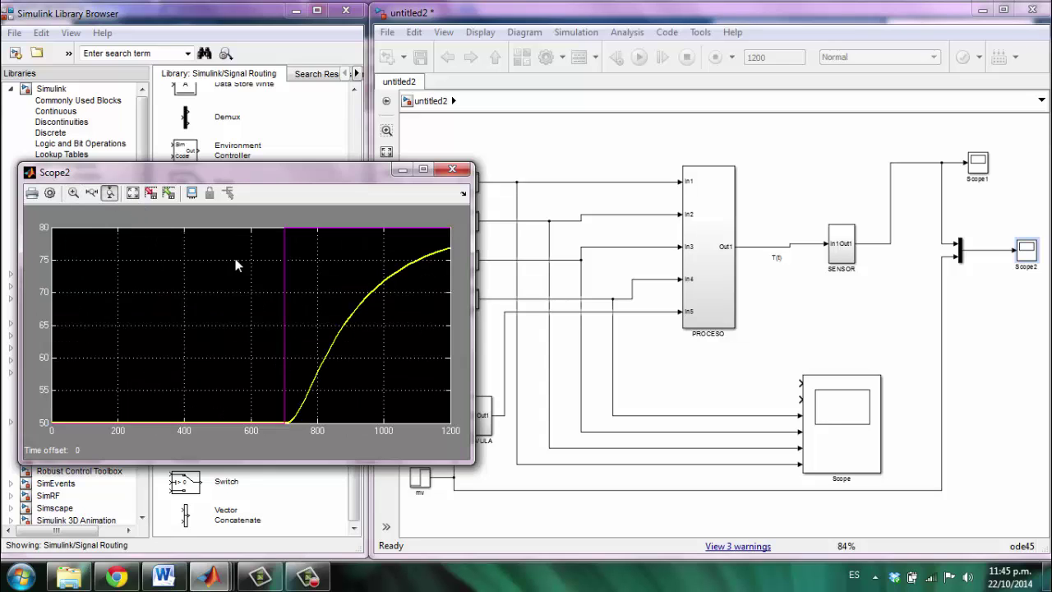
{"action": "right_click", "coordinate": [174, 296]}
{"action": "left_click", "coordinate": [251, 376]}
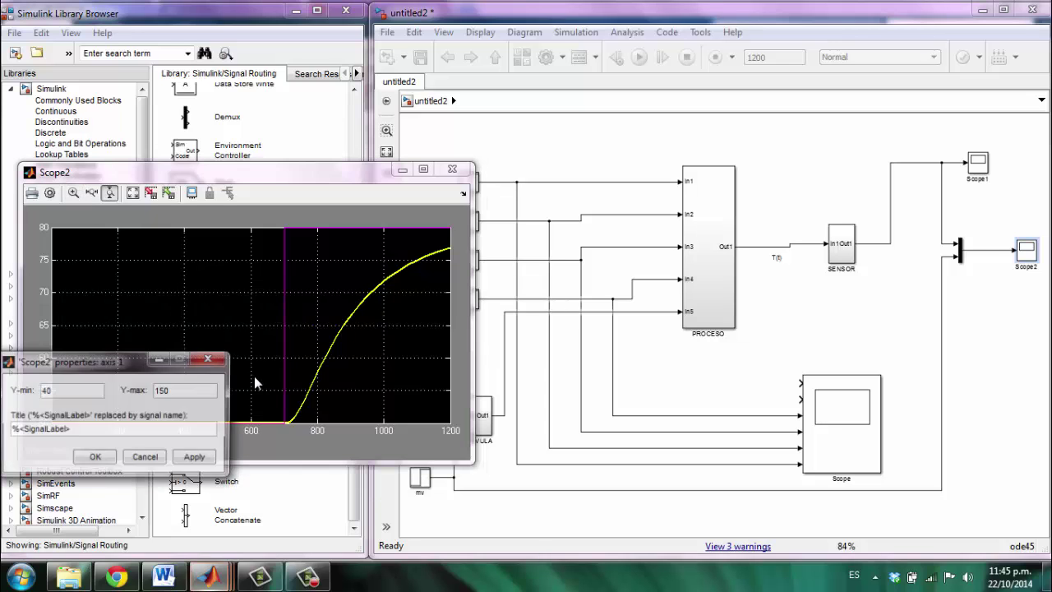
{"action": "left_click", "coordinate": [101, 458]}
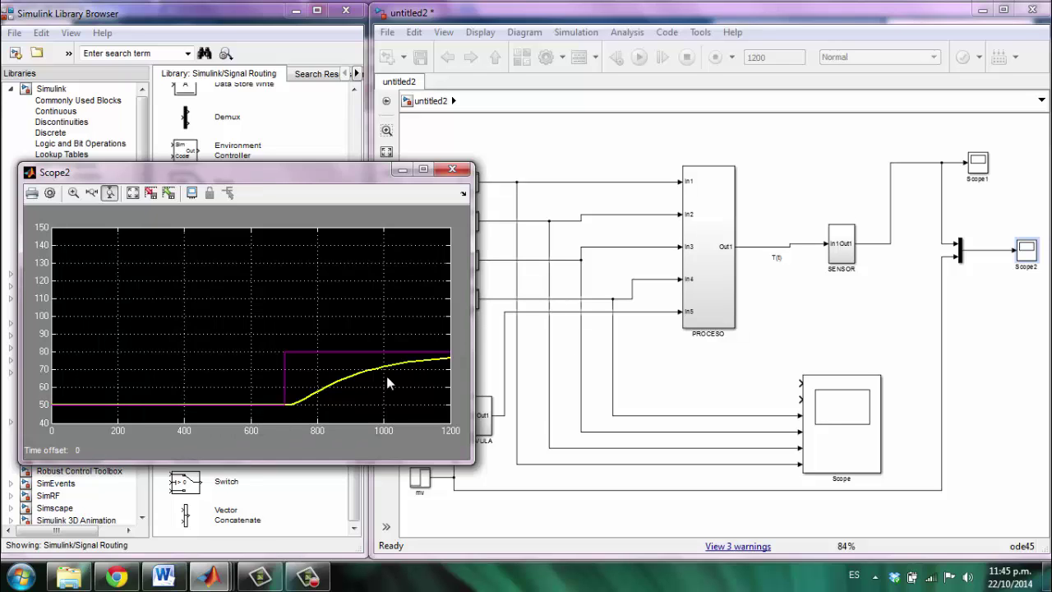